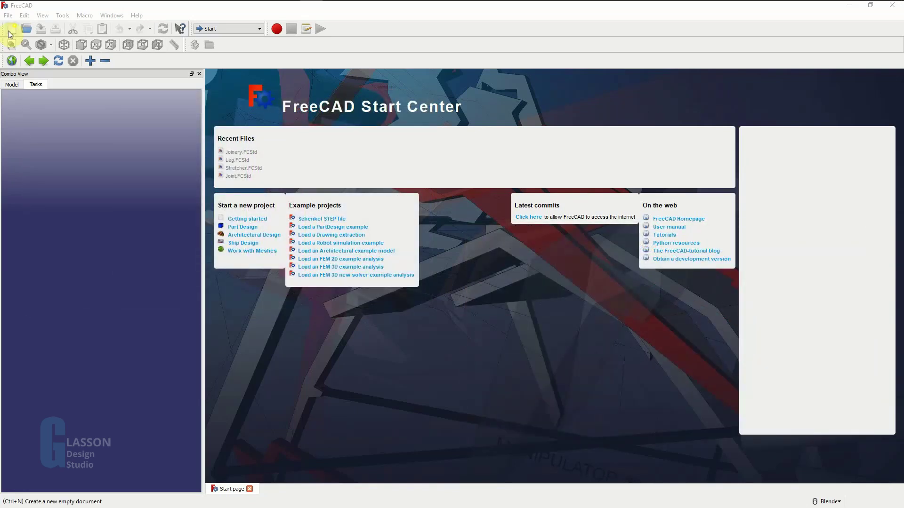
# - Create a new document and add a body to it in the Part Design workbench
pyautogui.click(9, 30)
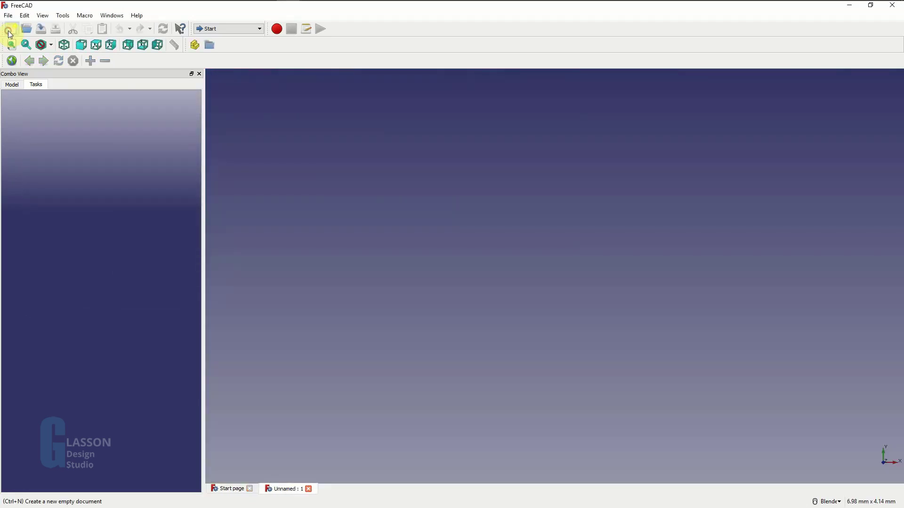
pyautogui.click(228, 29)
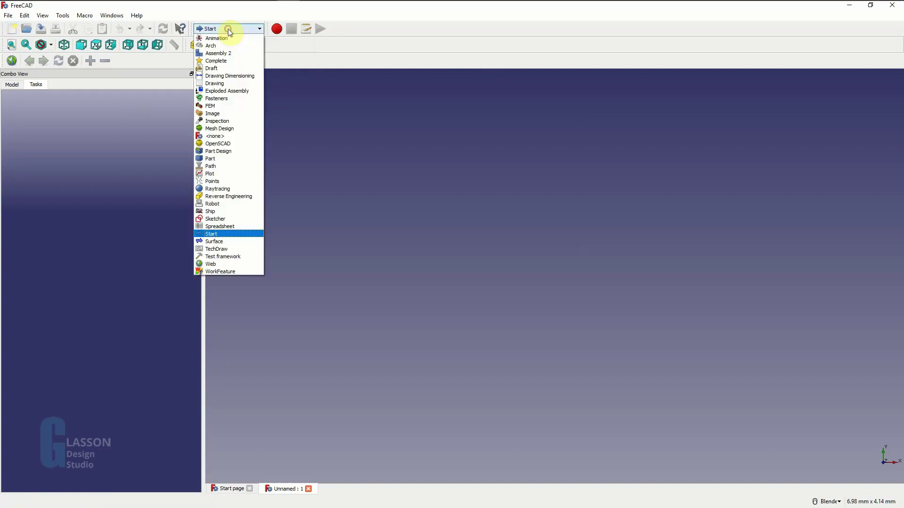
pyautogui.click(231, 151)
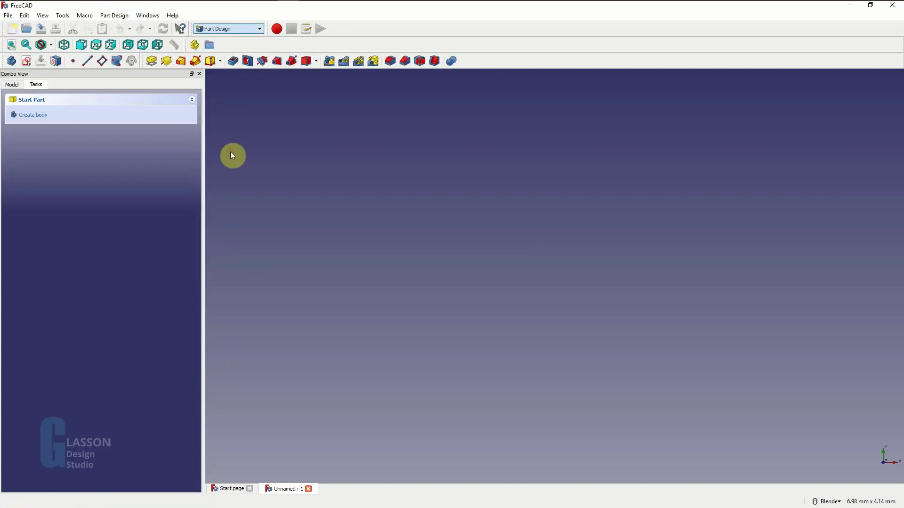
pyautogui.click(37, 115)
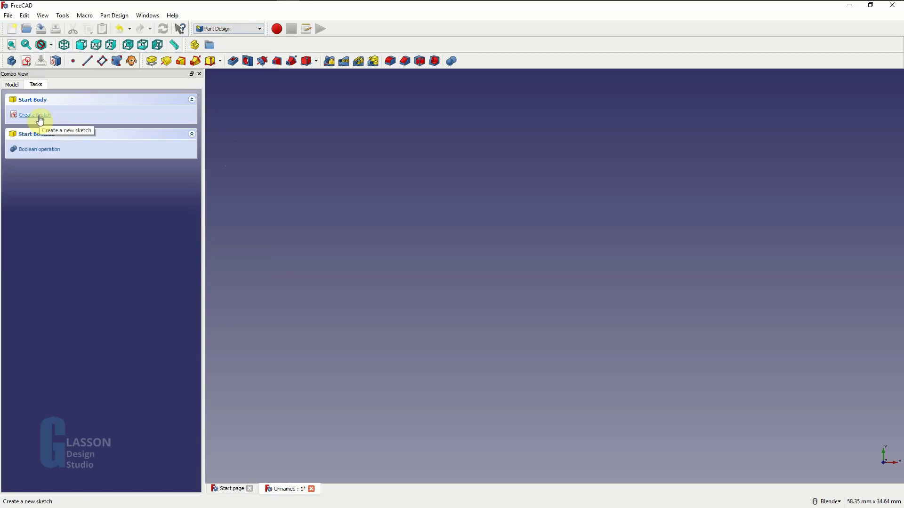
# - Start a new sketch on the body's XZ base plane
pyautogui.click(39, 117)
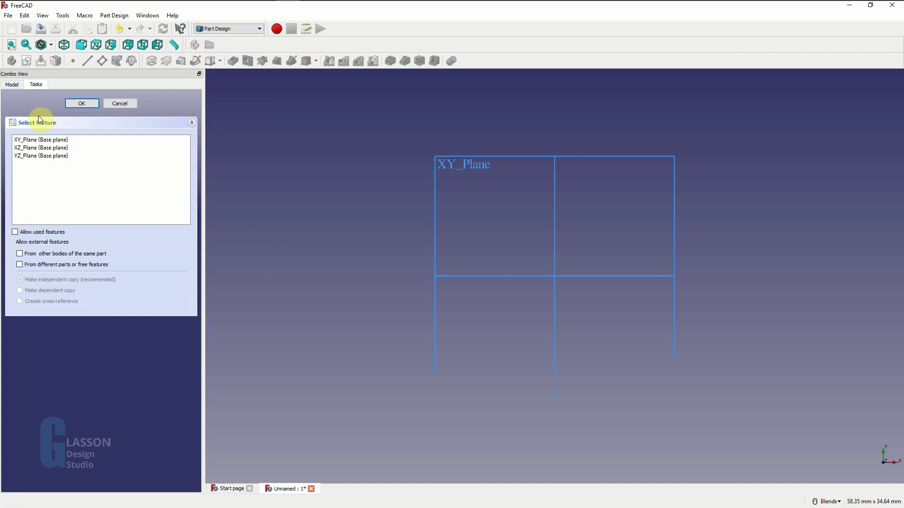
pyautogui.click(49, 149)
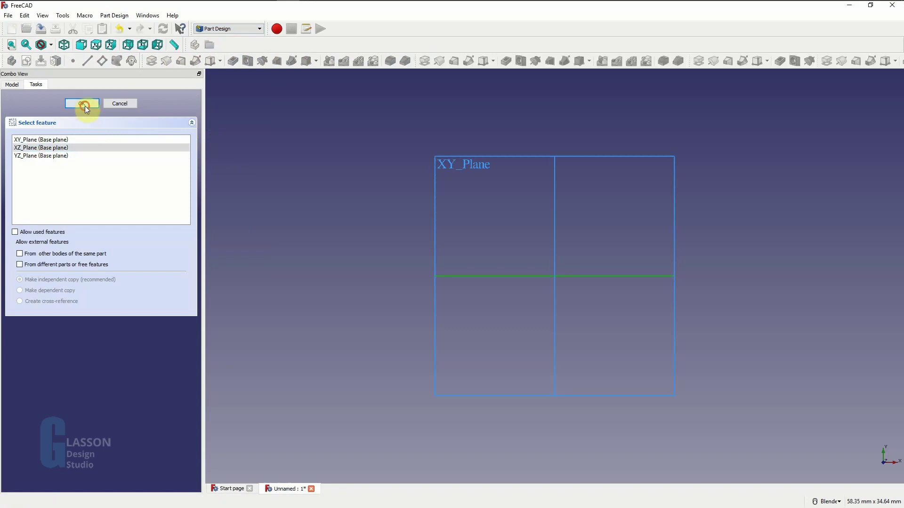
pyautogui.click(83, 104)
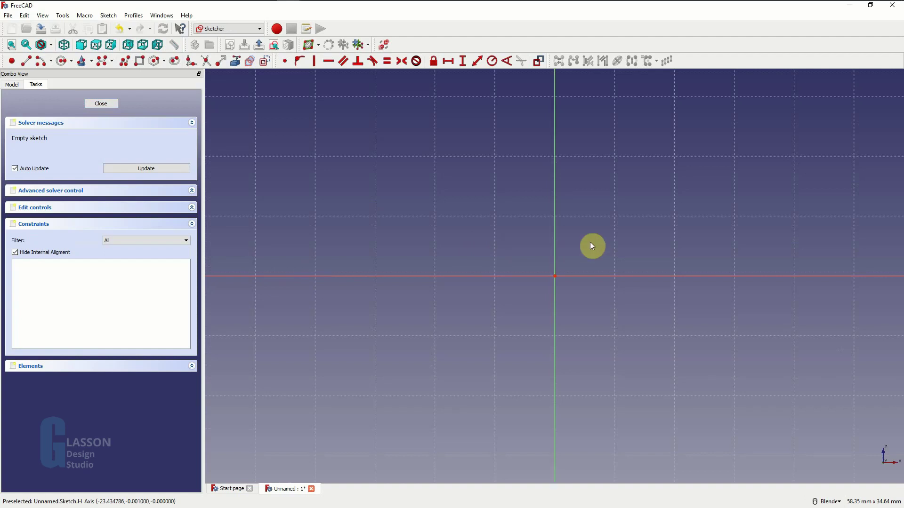
# - Sketch a rectangle from the origin, about 80 mm wide and 40 mm high, into the positive quadrant
pyautogui.scroll(-3, 592, 245)
pyautogui.moveTo(595, 242)
pyautogui.keyDown('shift'); pyautogui.mouseDown(button='middle')
pyautogui.moveTo(448, 308)
pyautogui.moveTo(377, 359)
pyautogui.mouseUp(button='middle'); pyautogui.keyUp('shift')
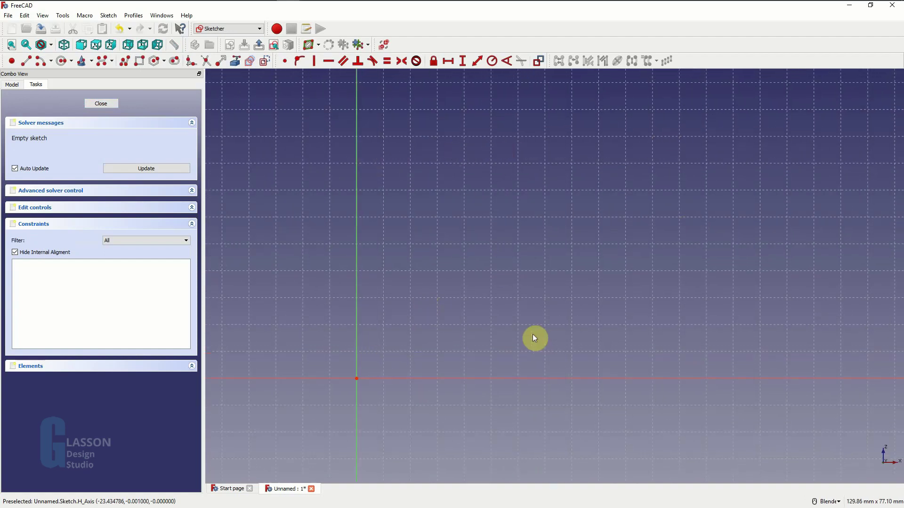
pyautogui.click(357, 382)
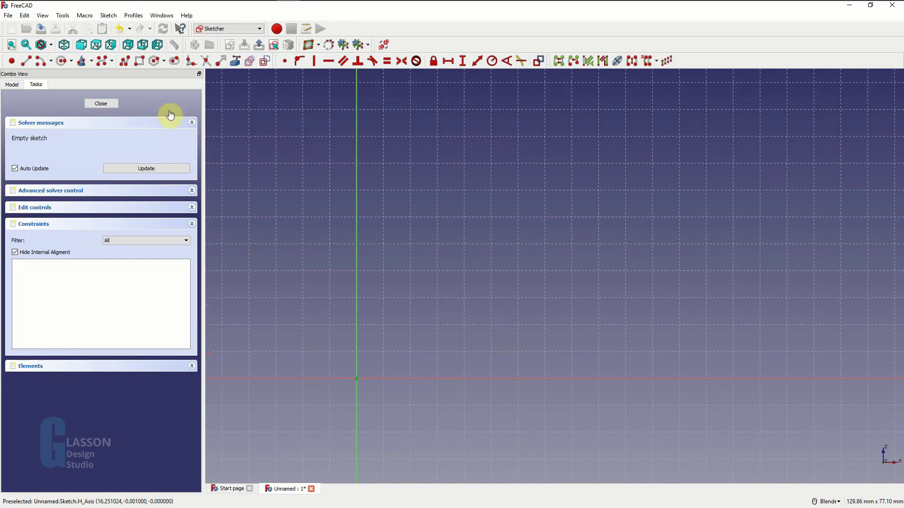
pyautogui.click(140, 63)
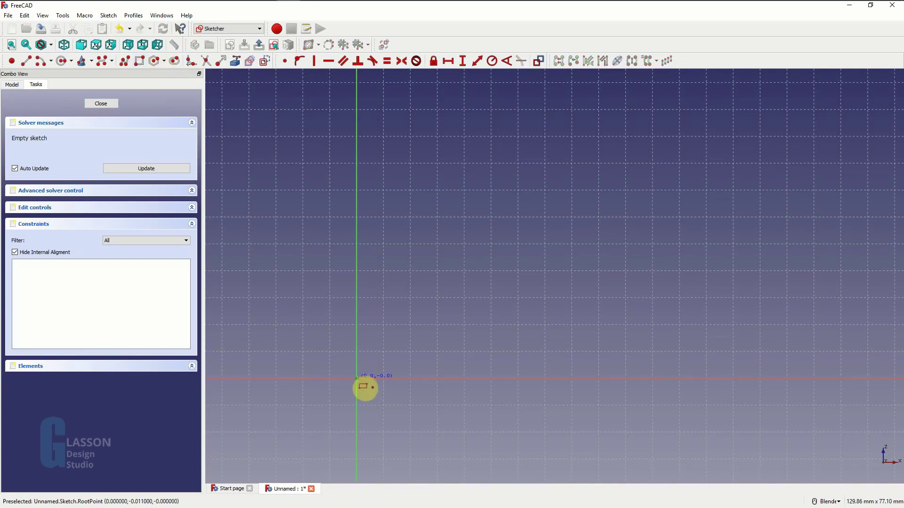
pyautogui.click(357, 379)
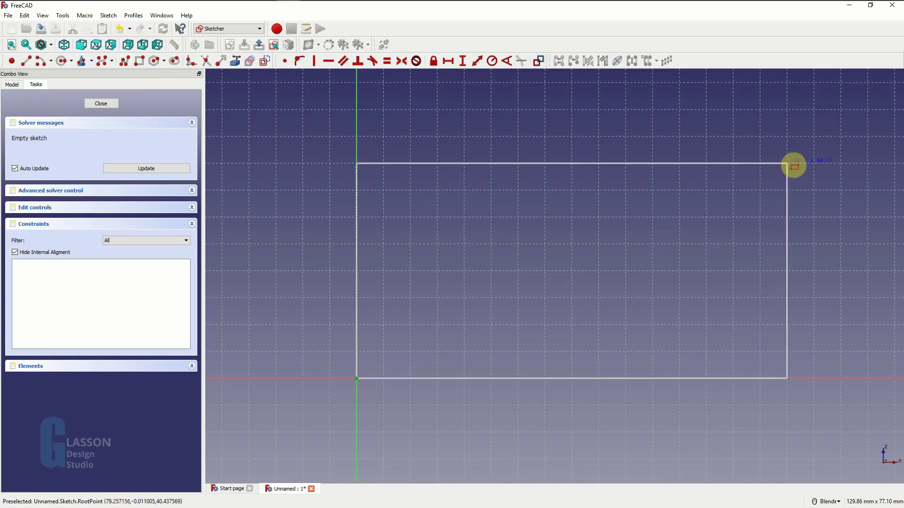
pyautogui.click(790, 165)
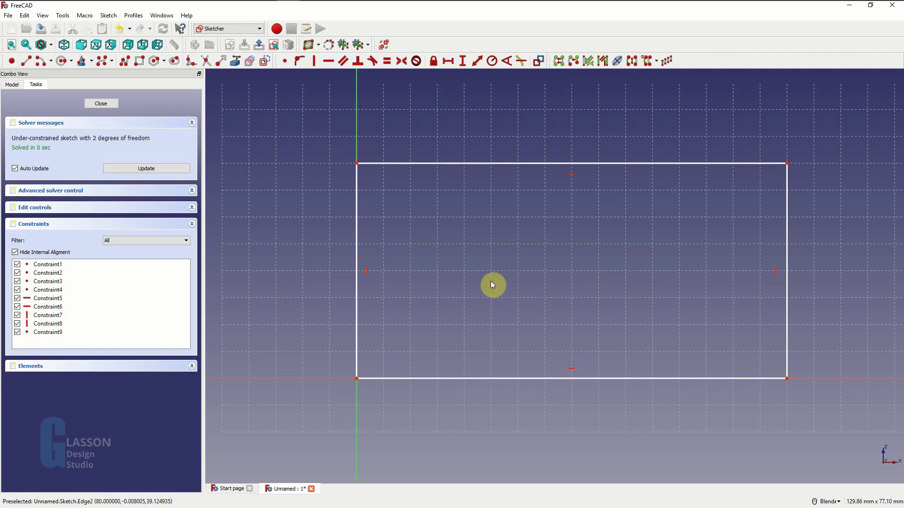
# - Reshape the rectangle by moving its free corners to about 75 mm wide and 35 mm high
pyautogui.click(356, 379)
pyautogui.moveTo(357, 163); pyautogui.dragTo(377, 218)
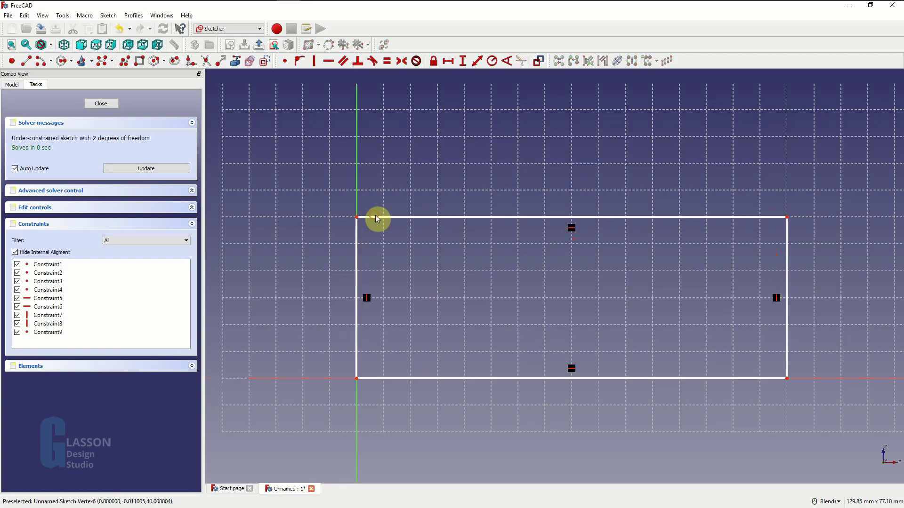
pyautogui.moveTo(788, 381); pyautogui.dragTo(764, 379)
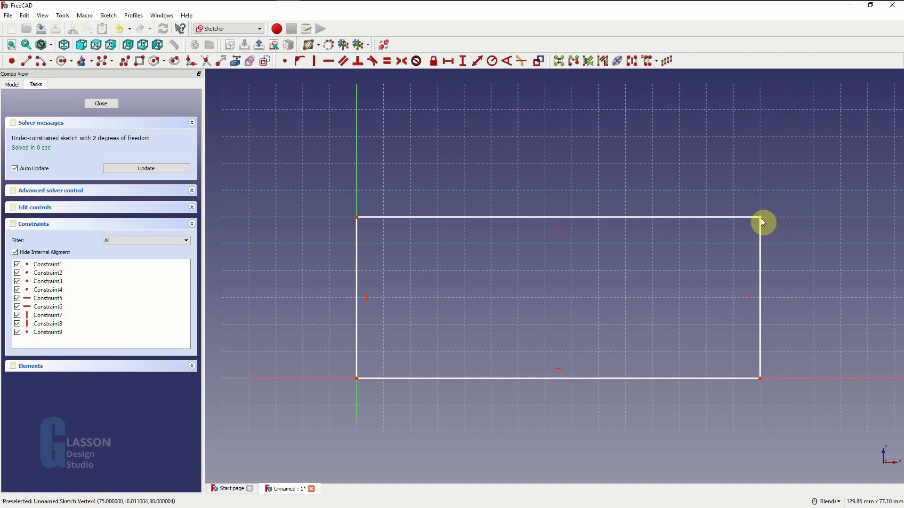
pyautogui.moveTo(760, 219); pyautogui.dragTo(758, 193)
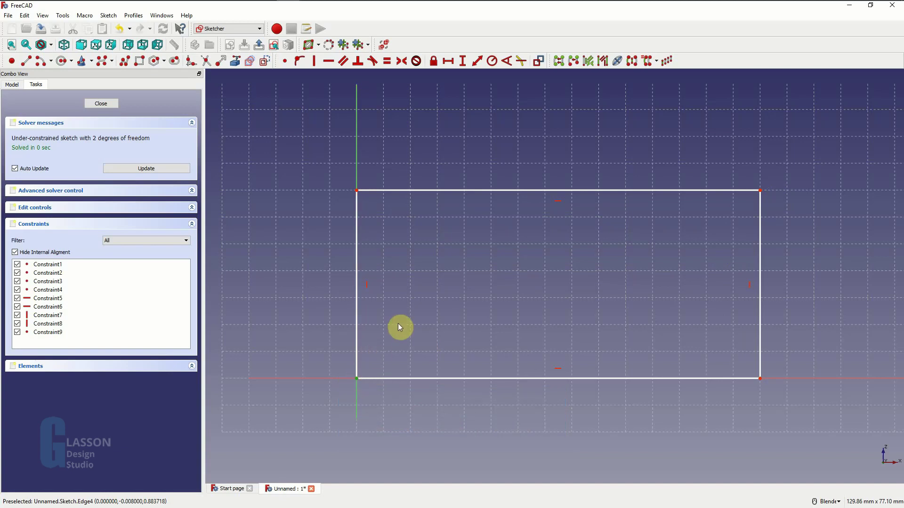
# - Constrain the rectangle's vertical edge on the Y axis to a vertical distance of 45 mm
pyautogui.click(357, 287)
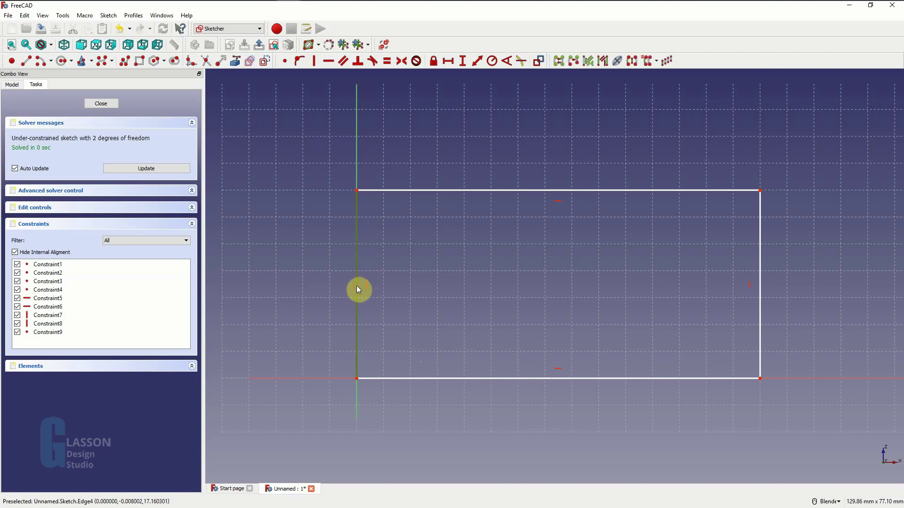
pyautogui.click(463, 62)
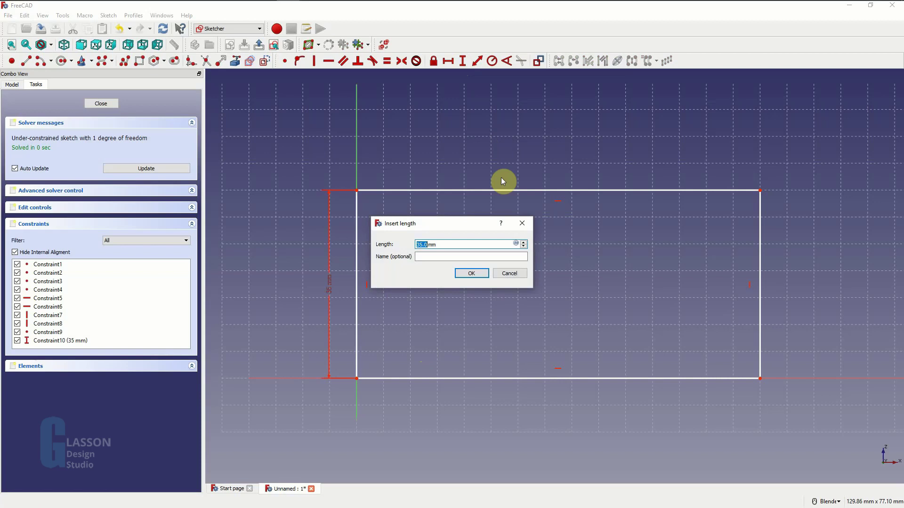
pyautogui.write('45')
pyautogui.press('Return')
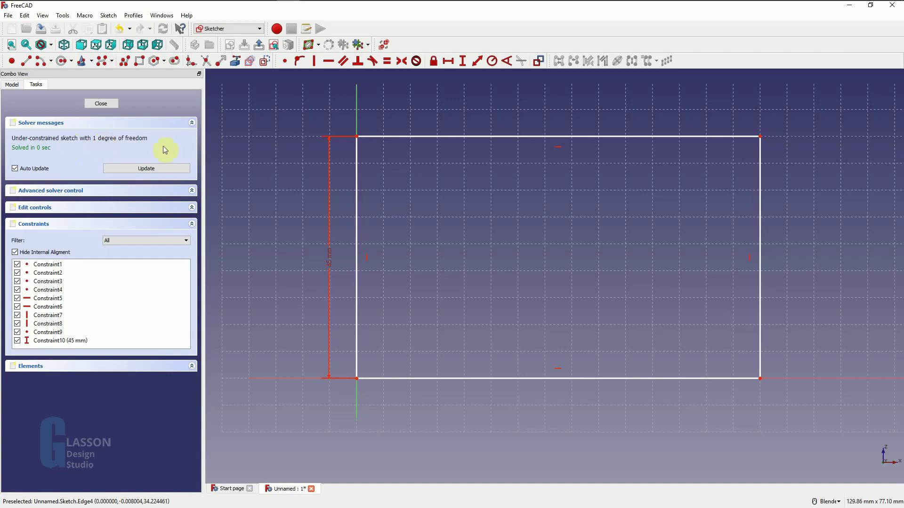
# - Constrain the rectangle's upper edge to a horizontal distance of 150 mm and close the sketch
pyautogui.moveTo(760, 377)
pyautogui.mouseDown()
pyautogui.moveTo(482, 378)
pyautogui.moveTo(770, 371)
pyautogui.mouseUp()
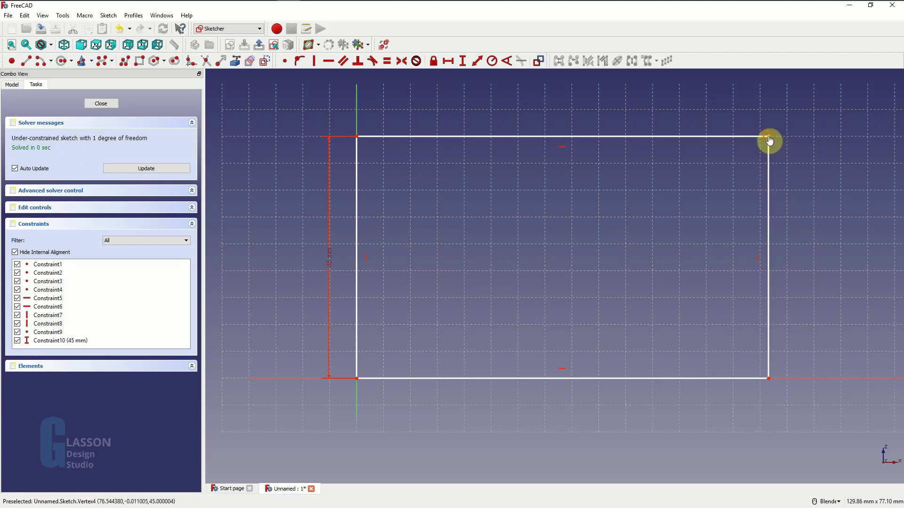
pyautogui.moveTo(769, 140); pyautogui.dragTo(795, 178)
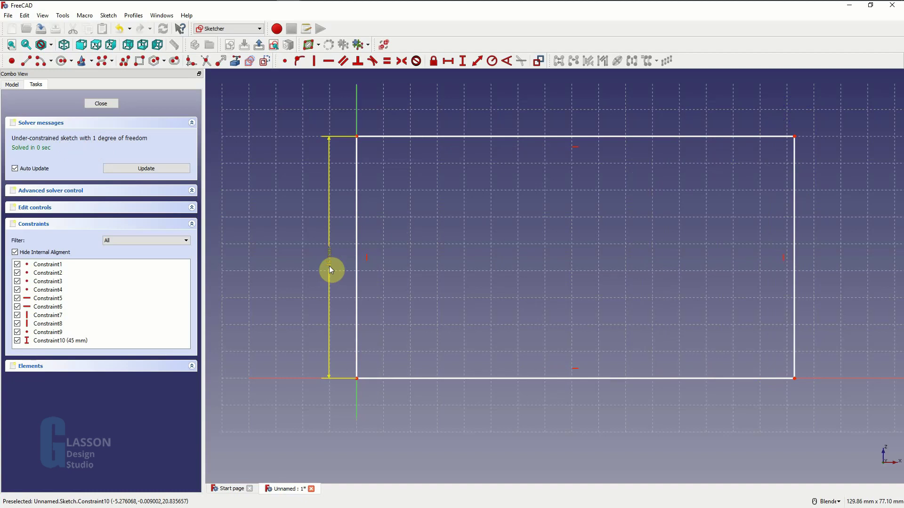
pyautogui.click(559, 139)
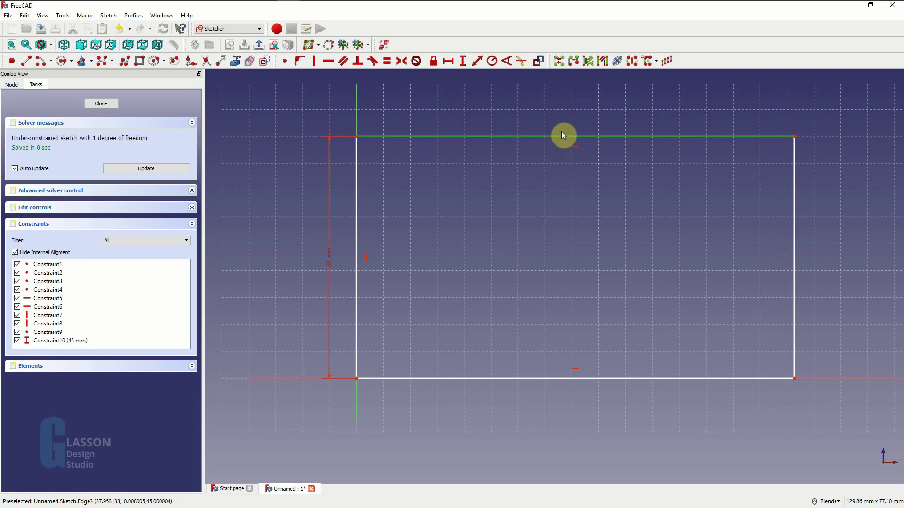
pyautogui.click(445, 63)
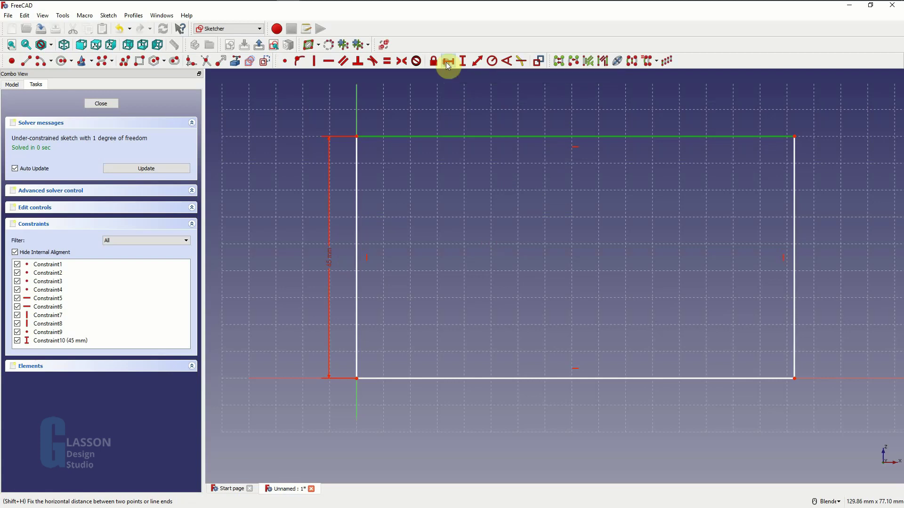
pyautogui.write('150')
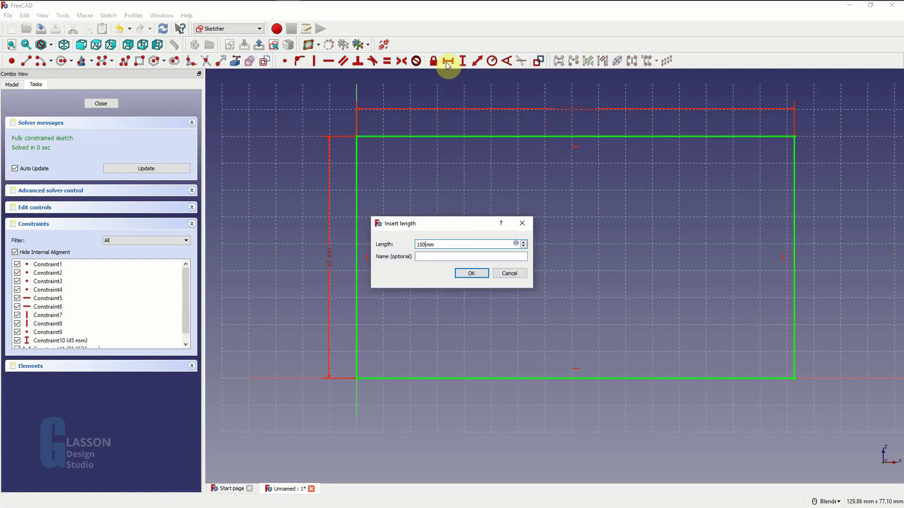
pyautogui.press('Return')
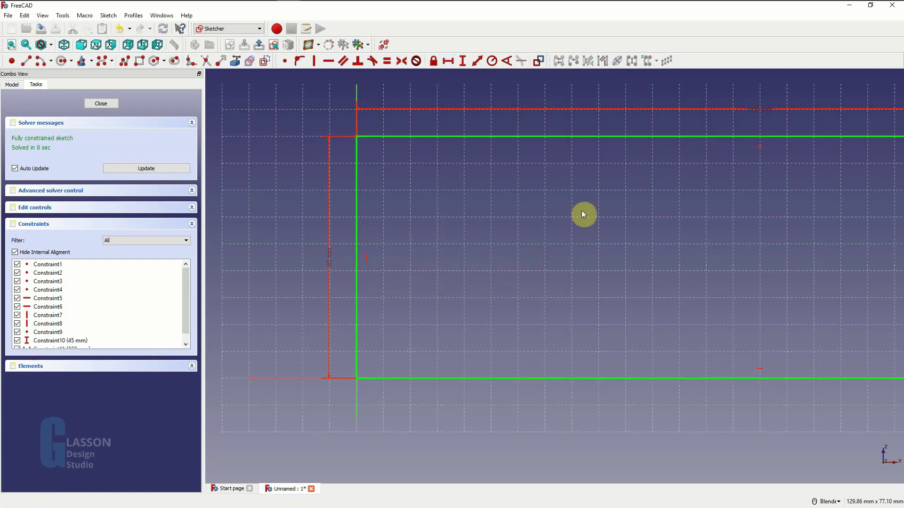
pyautogui.scroll(-2, 567, 234)
pyautogui.scroll(-2, 567, 237)
pyautogui.keyDown('shift'); pyautogui.moveTo(586, 246); pyautogui.dragTo(428, 305, button='middle'); pyautogui.keyUp('shift')
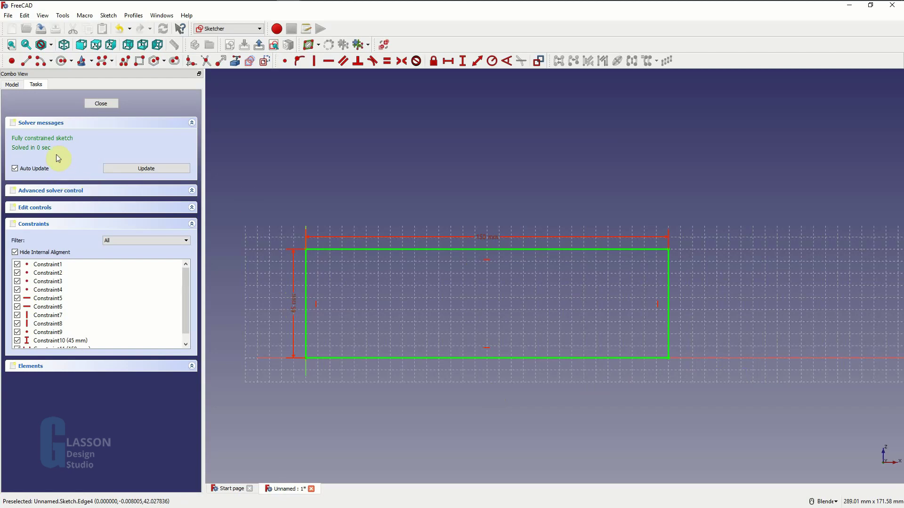
pyautogui.click(101, 105)
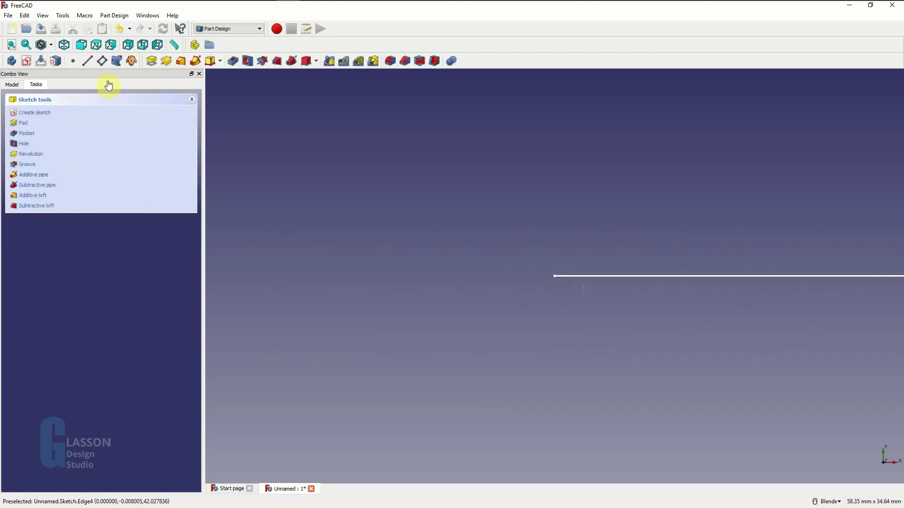
# - Pad the rectangle sketch by 20 mm and show the whole block in isometric view
pyautogui.click(64, 44)
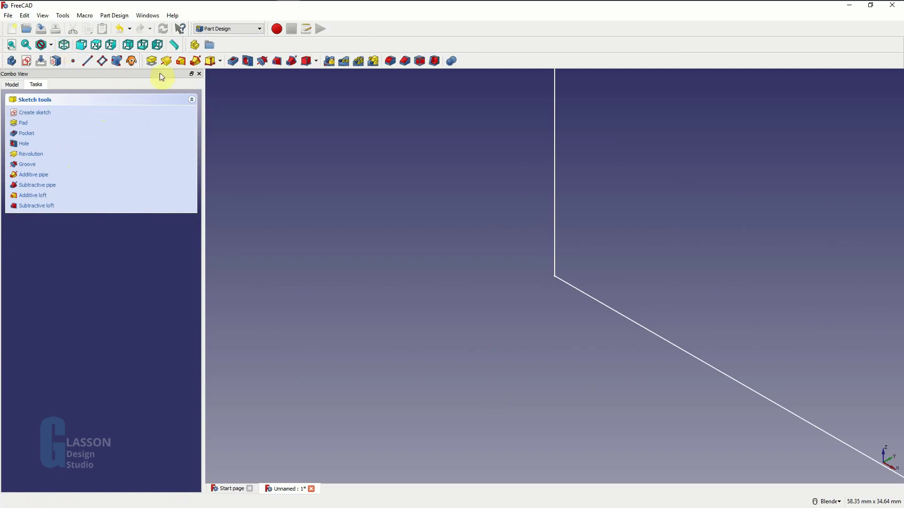
pyautogui.scroll(-5, 511, 220)
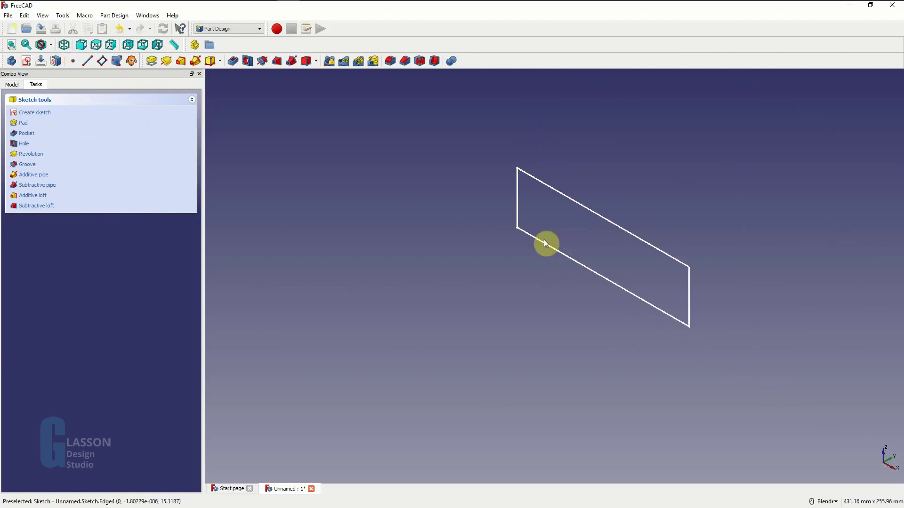
pyautogui.click(151, 61)
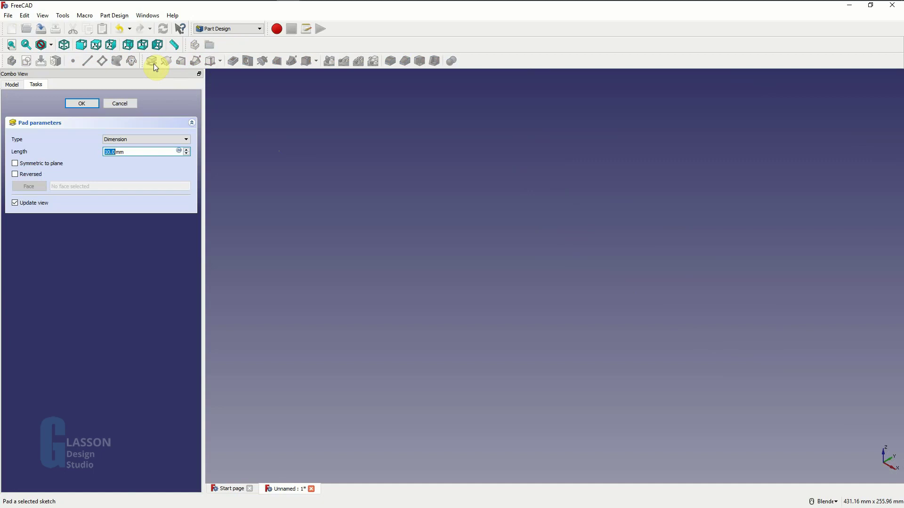
pyautogui.write('20')
pyautogui.click(82, 104)
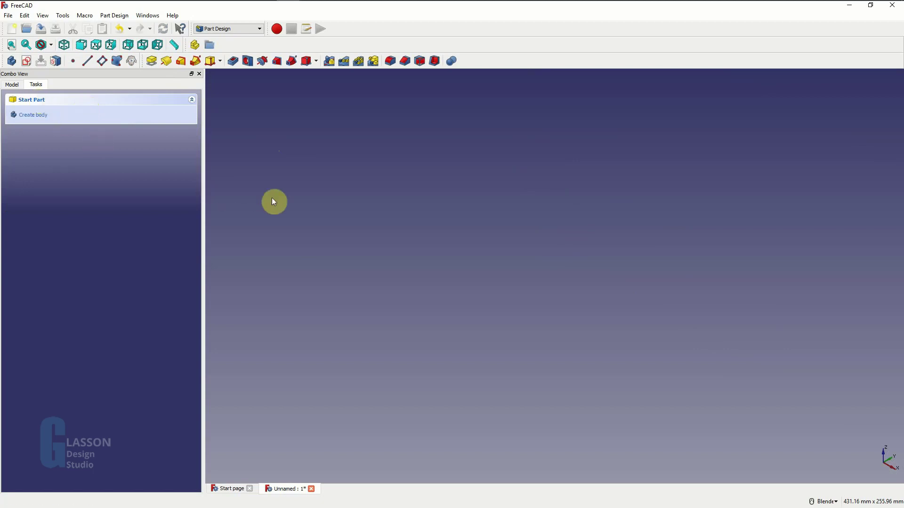
pyautogui.press('v')
pyautogui.press('f')
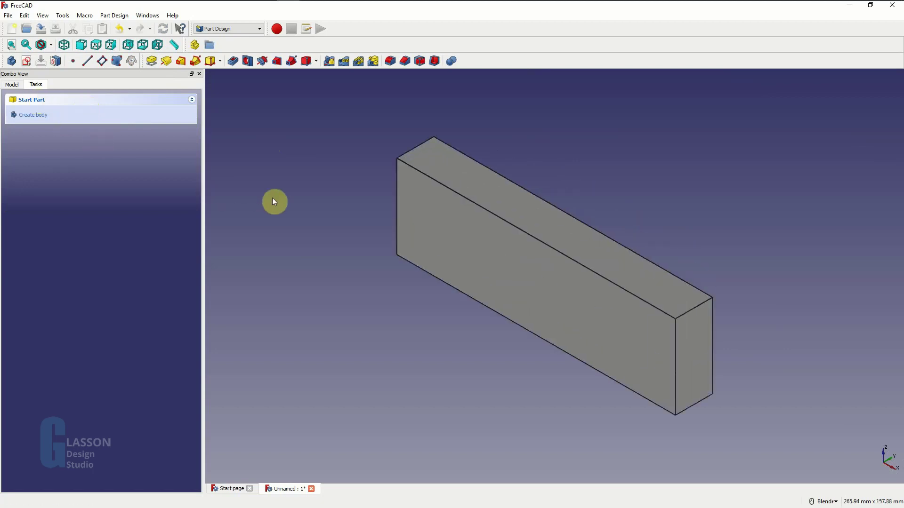
# - Start a new sketch on the small end face of the block farthest from the origin
pyautogui.click(12, 84)
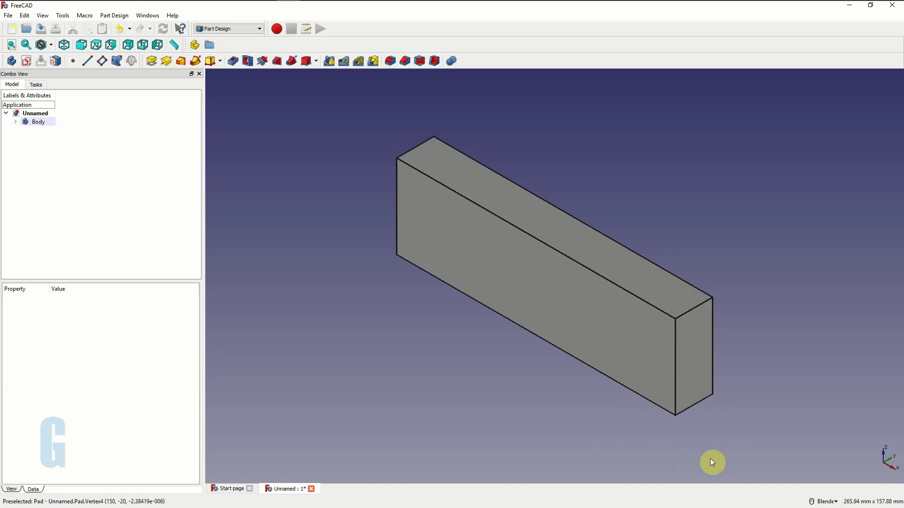
pyautogui.click(698, 366)
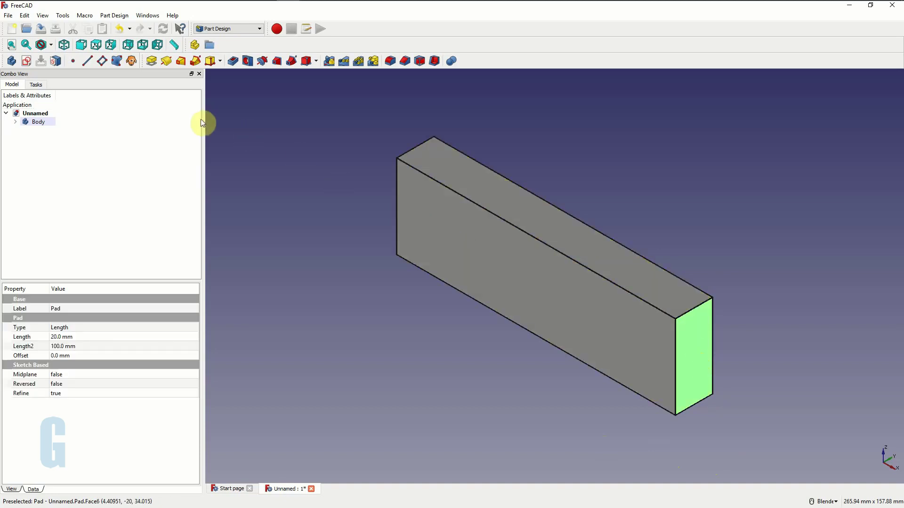
pyautogui.click(25, 61)
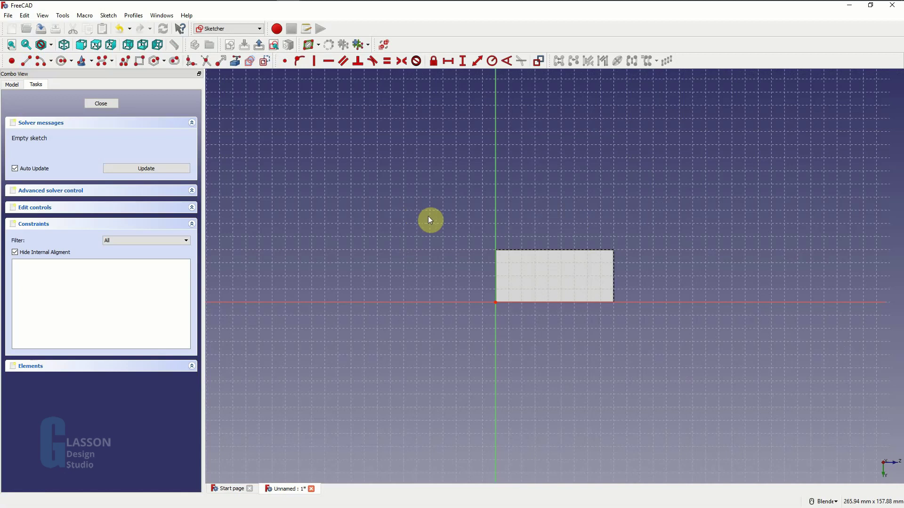
pyautogui.scroll(3, 566, 269)
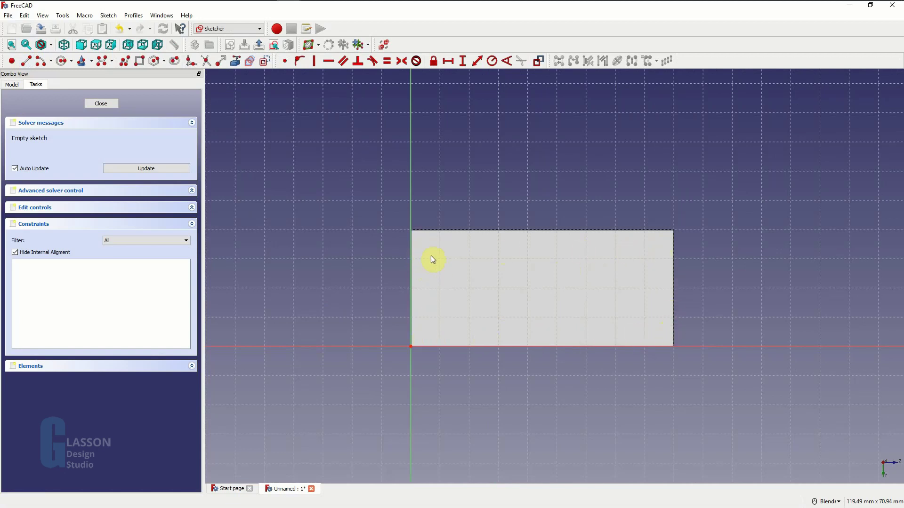
# - Sketch a rectangle about 31 x 10 mm inside the block's end face, clear of all its edges
pyautogui.click(139, 61)
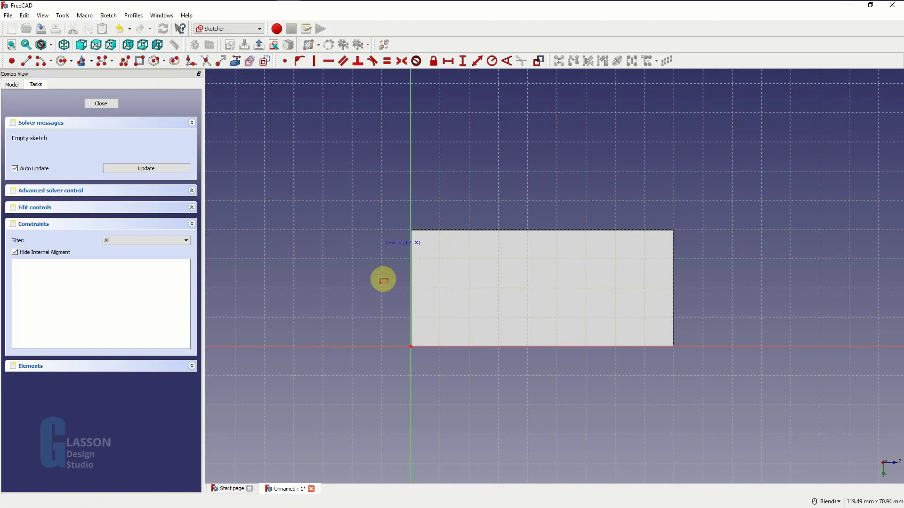
pyautogui.click(449, 258)
pyautogui.click(628, 317)
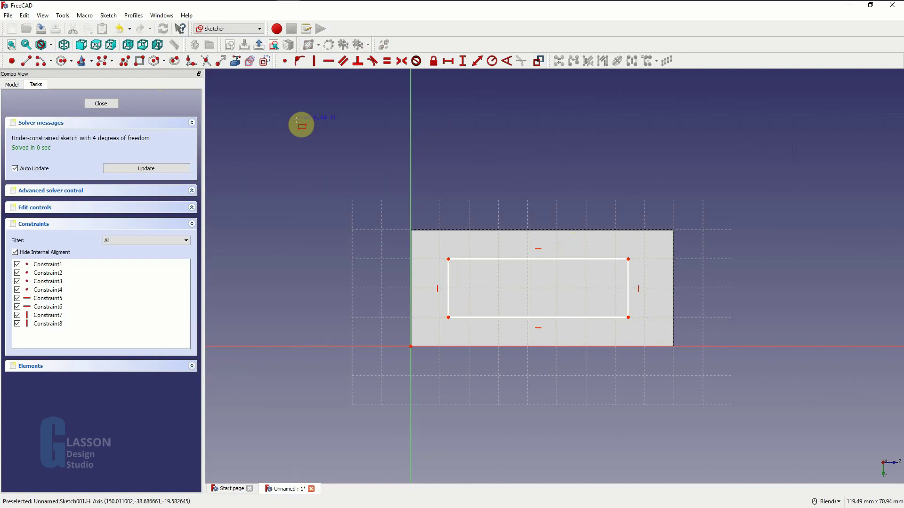
pyautogui.rightClick(299, 121)
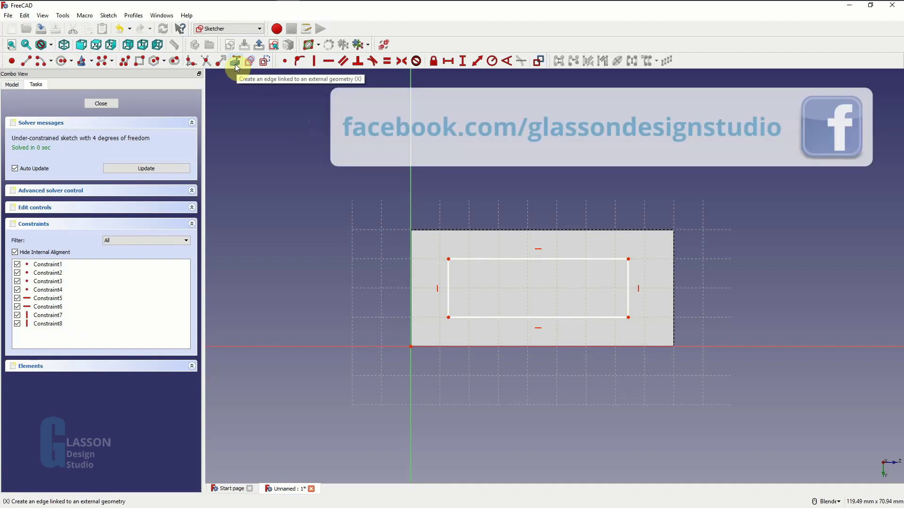
# - Link the two opposite vertical edges of the end face into the sketch as external geometry
pyautogui.click(235, 67)
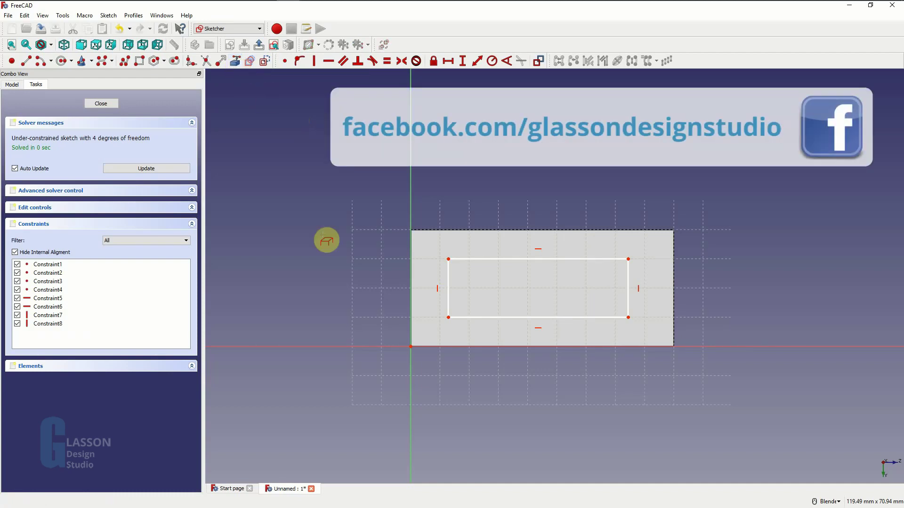
pyautogui.click(412, 301)
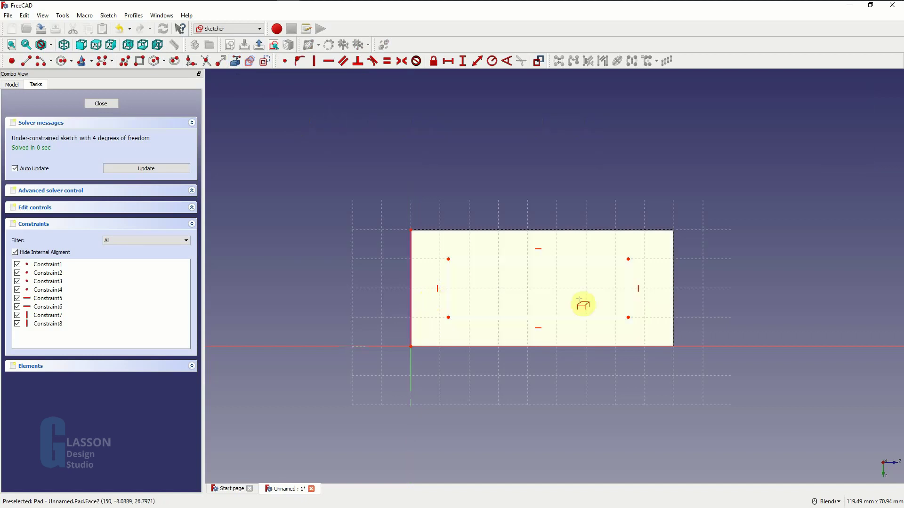
pyautogui.click(674, 301)
pyautogui.rightClick(565, 197)
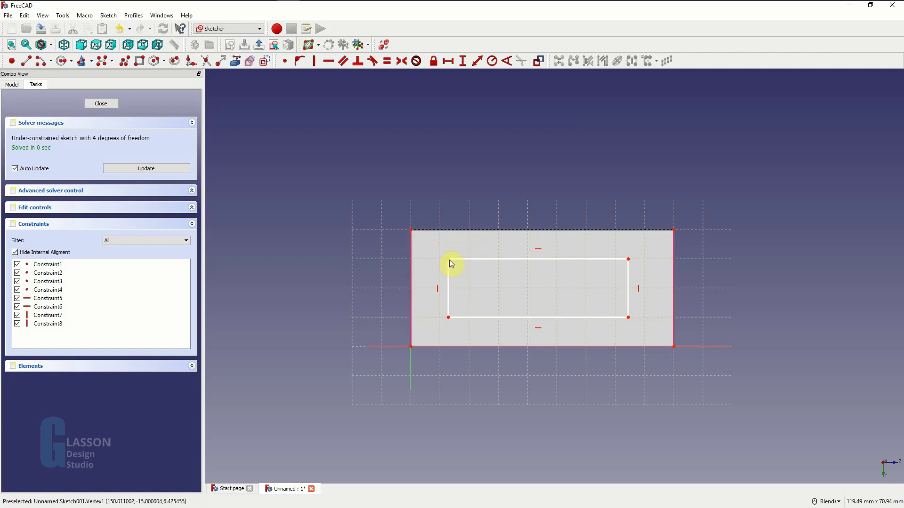
# - Constrain the vertical distance between the upper-left corners of the face and the inner rectangle to 5 mm
pyautogui.click(411, 231)
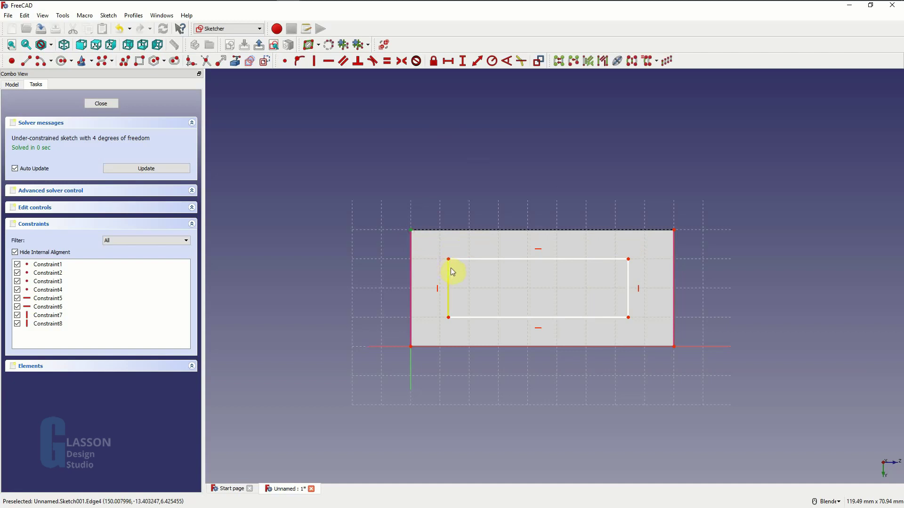
pyautogui.click(449, 260)
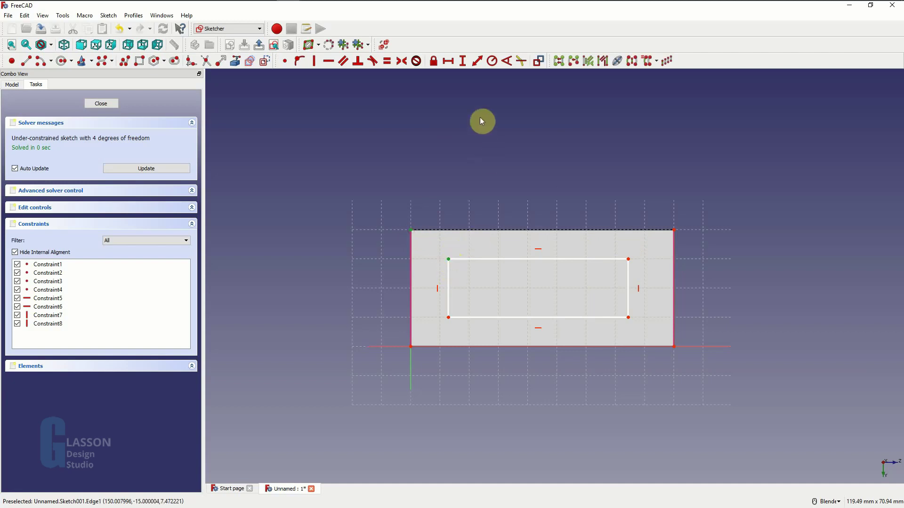
pyautogui.click(462, 65)
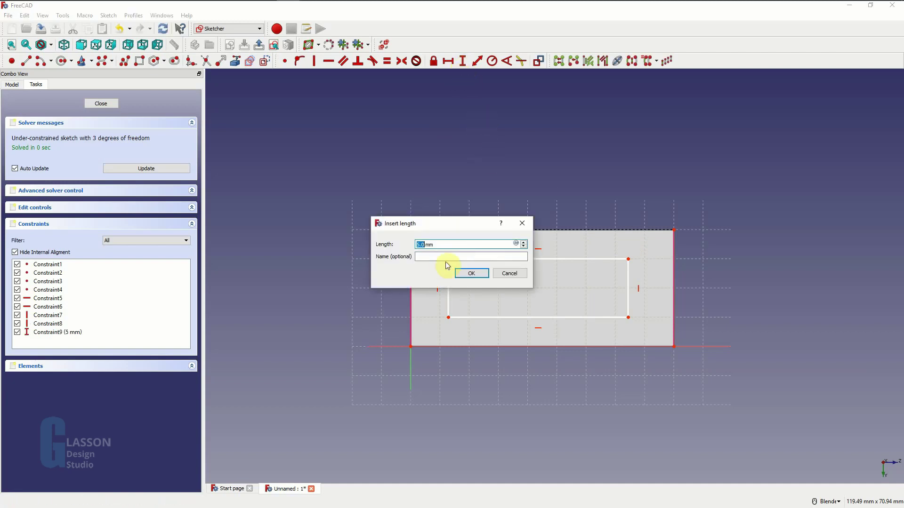
pyautogui.write('5')
pyautogui.press('Return')
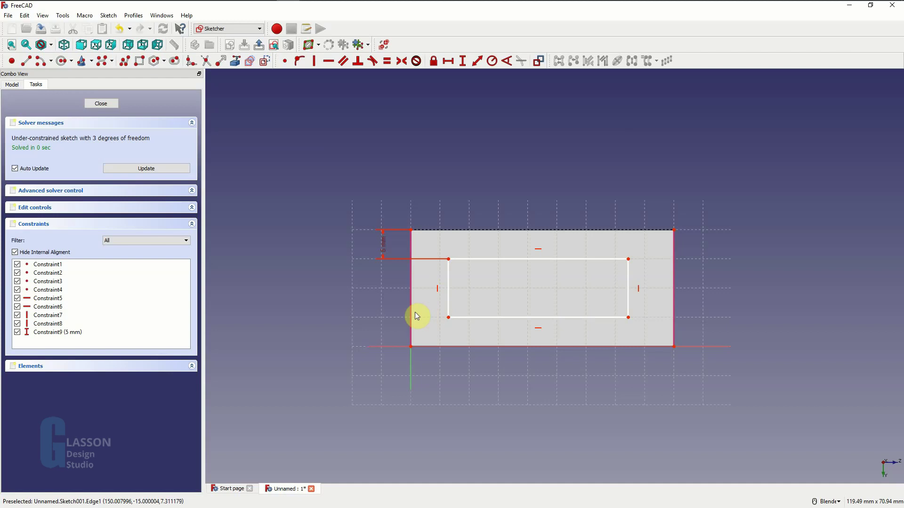
# - Constrain the horizontal distance between the origin and the rectangle's lower-left corner to 5 mm and place its dimension below the face
pyautogui.click(411, 346)
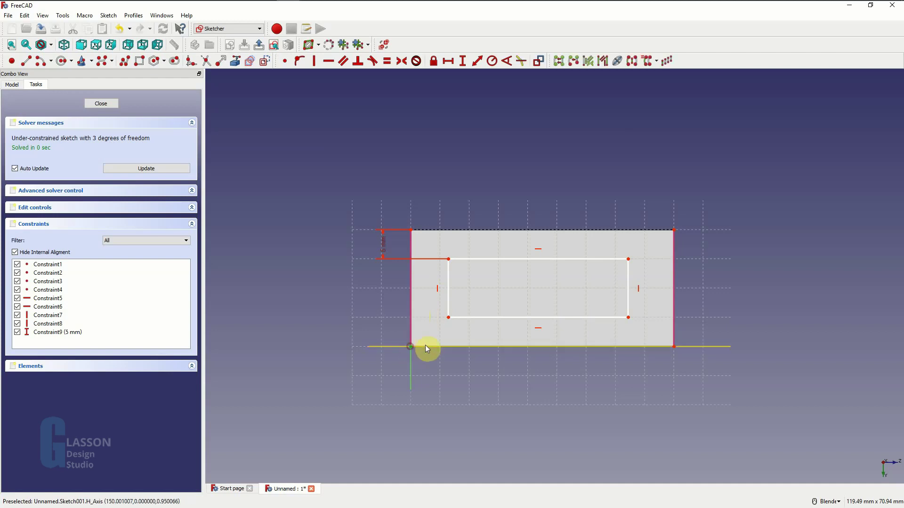
pyautogui.click(449, 318)
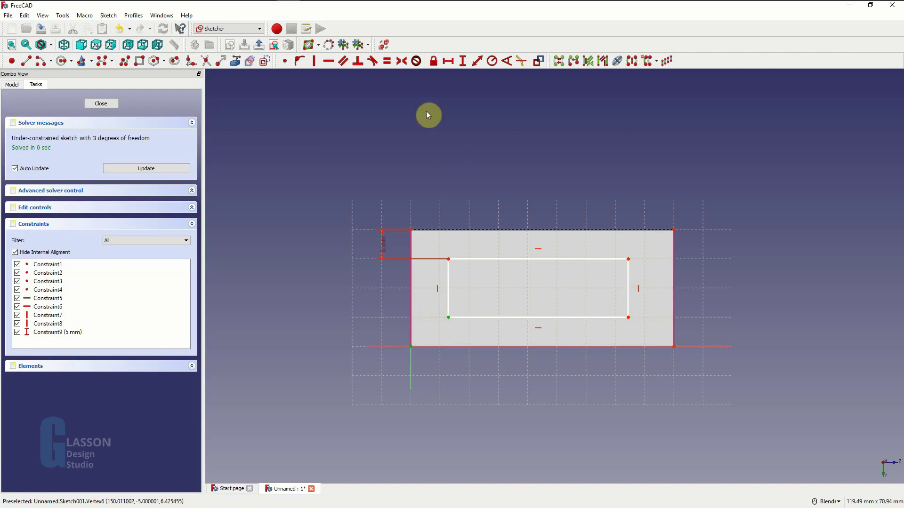
pyautogui.click(447, 66)
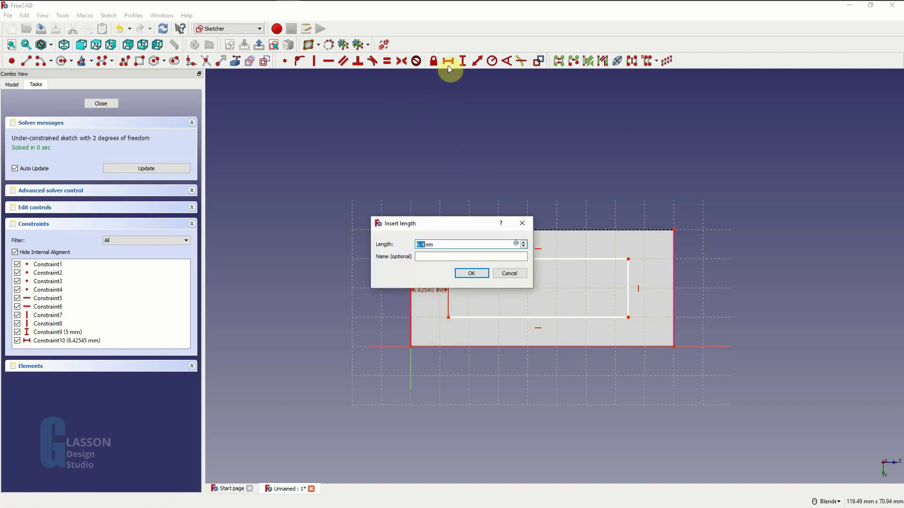
pyautogui.write('5')
pyautogui.press('Return')
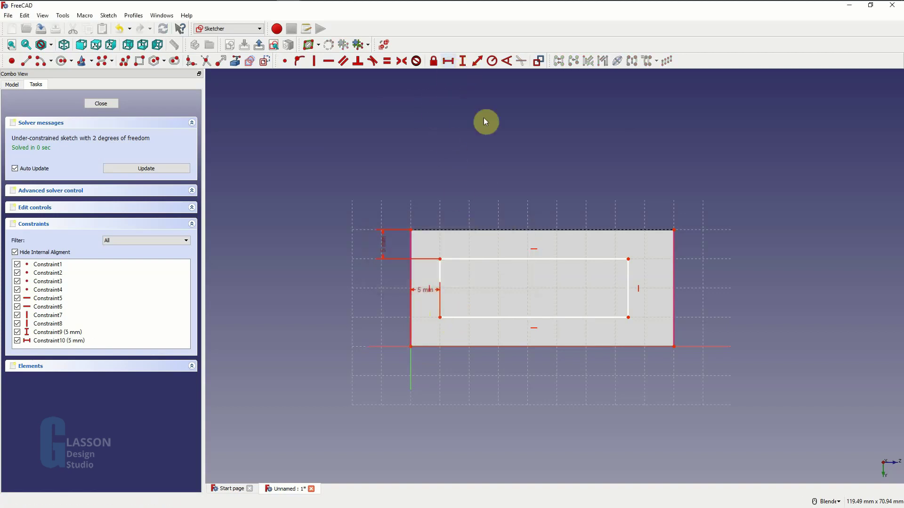
pyautogui.moveTo(421, 290)
pyautogui.mouseDown()
pyautogui.moveTo(424, 410)
pyautogui.moveTo(426, 397)
pyautogui.mouseUp()
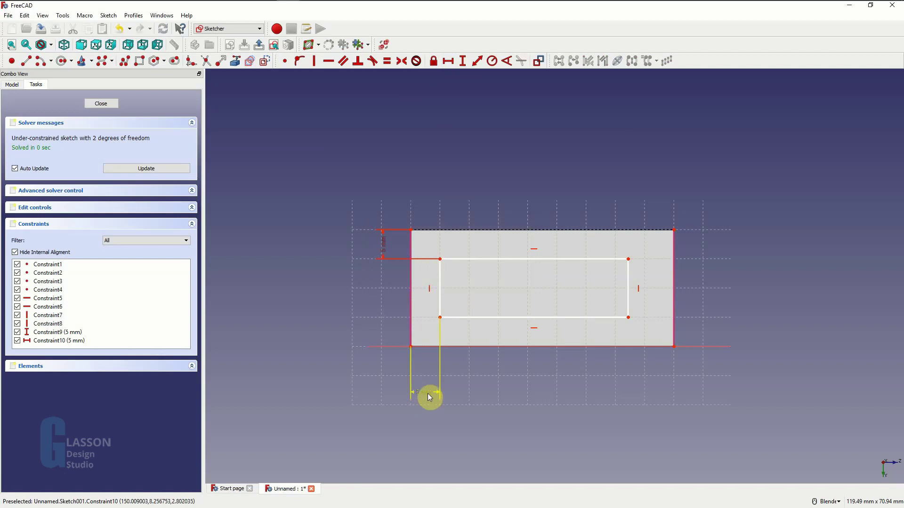
pyautogui.moveTo(428, 395); pyautogui.dragTo(432, 383)
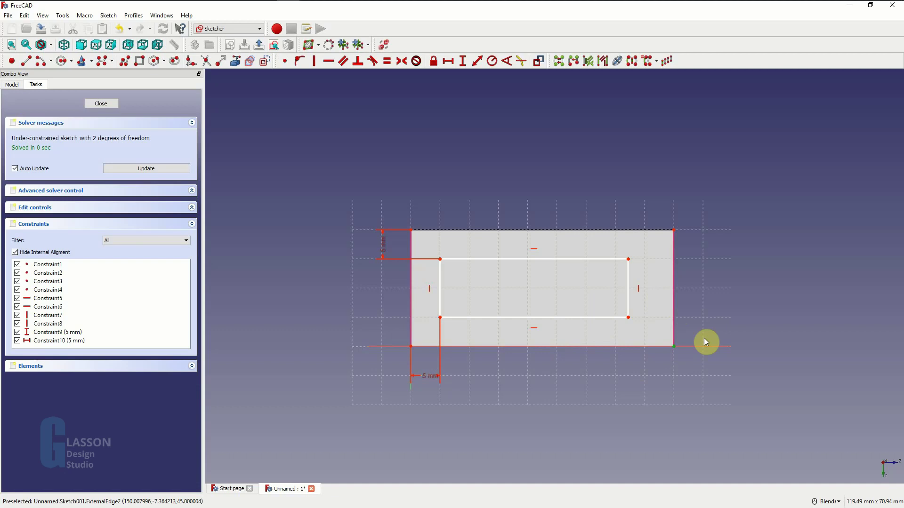
# - Constrain the vertical distance between the lower-right corners of face and rectangle to 5 mm and place its dimension beside the face
pyautogui.click(629, 318)
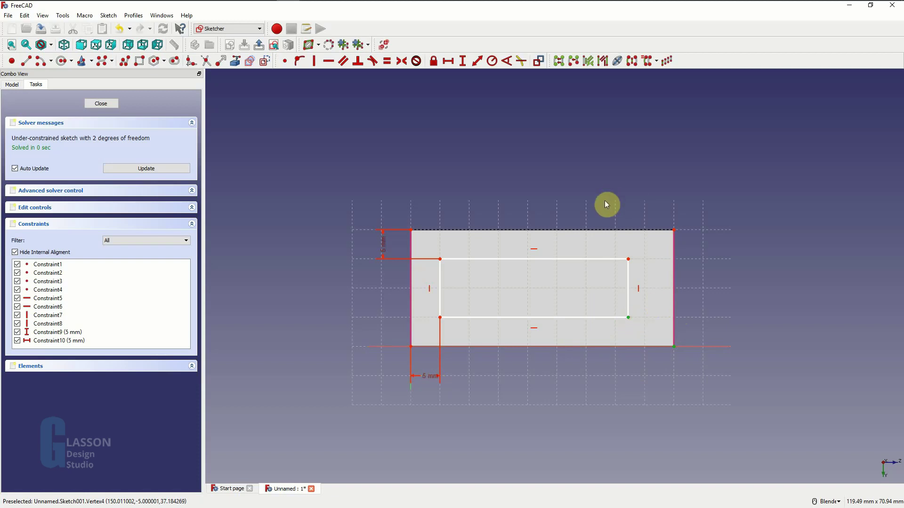
pyautogui.click(463, 63)
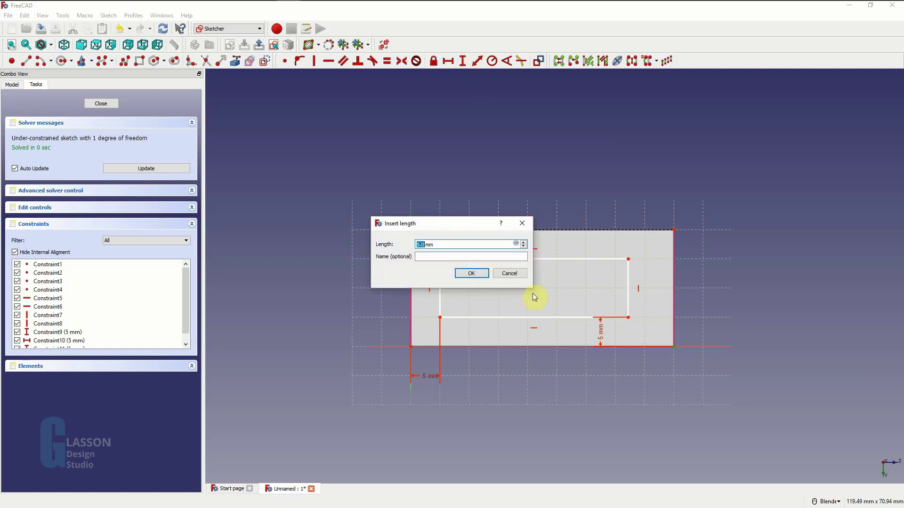
pyautogui.press('Return')
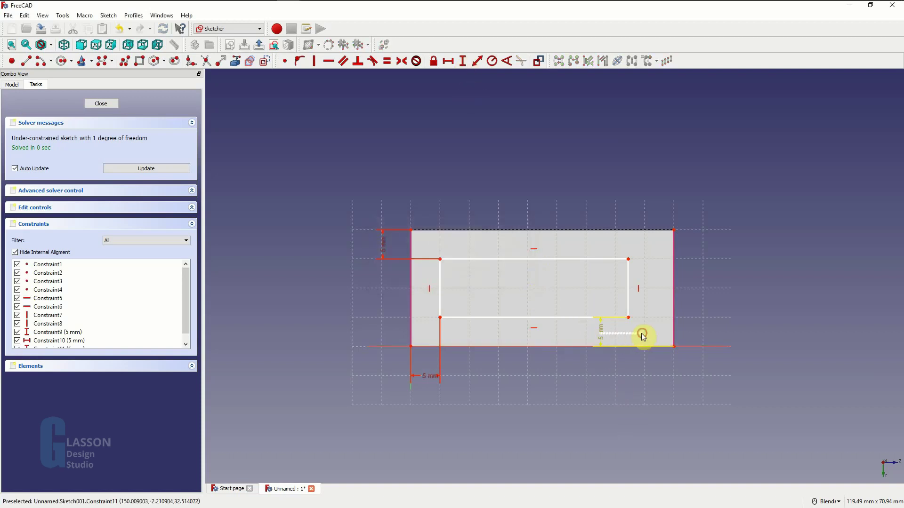
pyautogui.moveTo(602, 333); pyautogui.dragTo(709, 332)
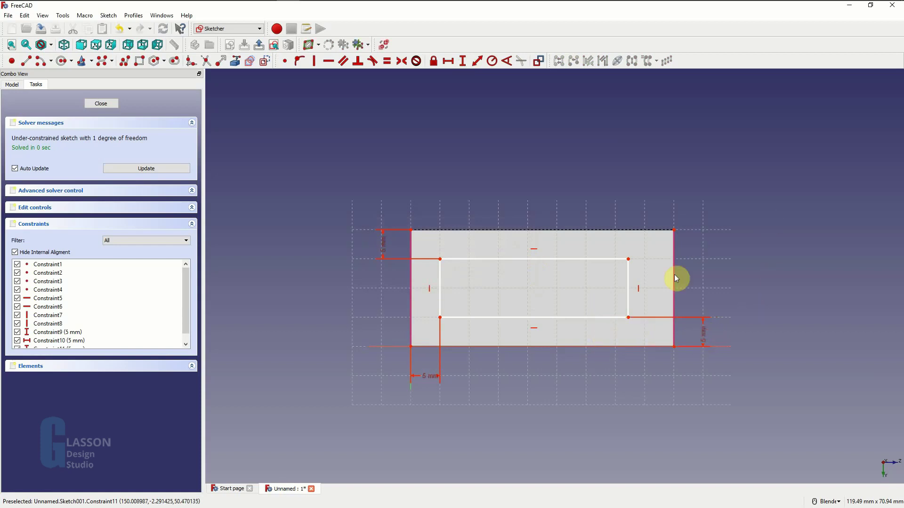
# - Constrain the horizontal distance between the upper-right corners of rectangle and face to 5 mm and close the sketch
pyautogui.click(628, 259)
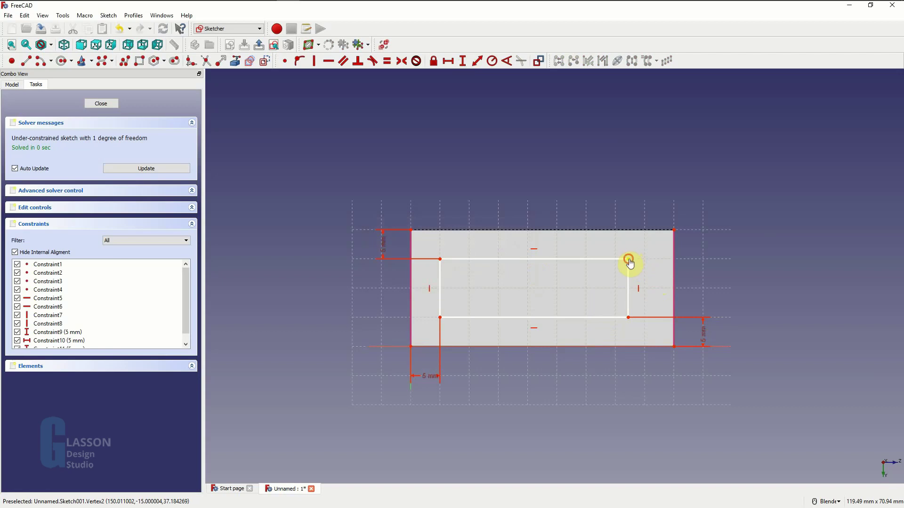
pyautogui.click(673, 230)
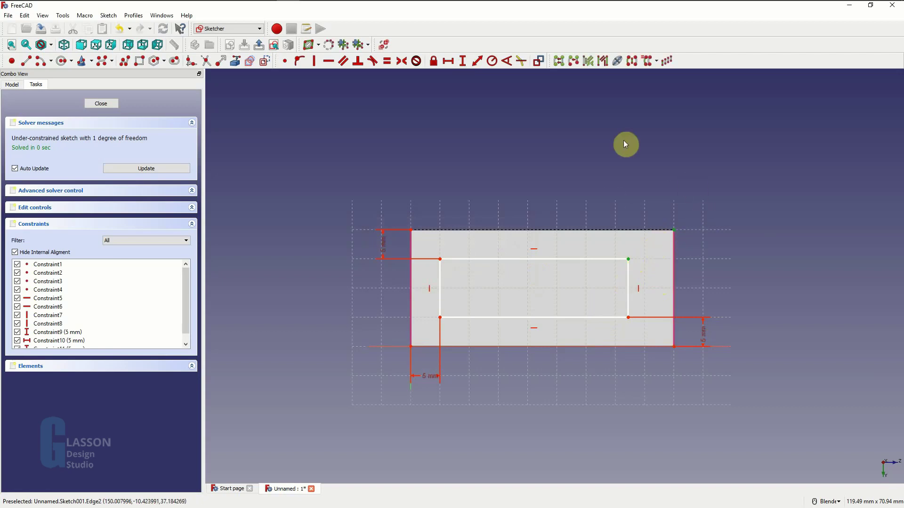
pyautogui.click(450, 61)
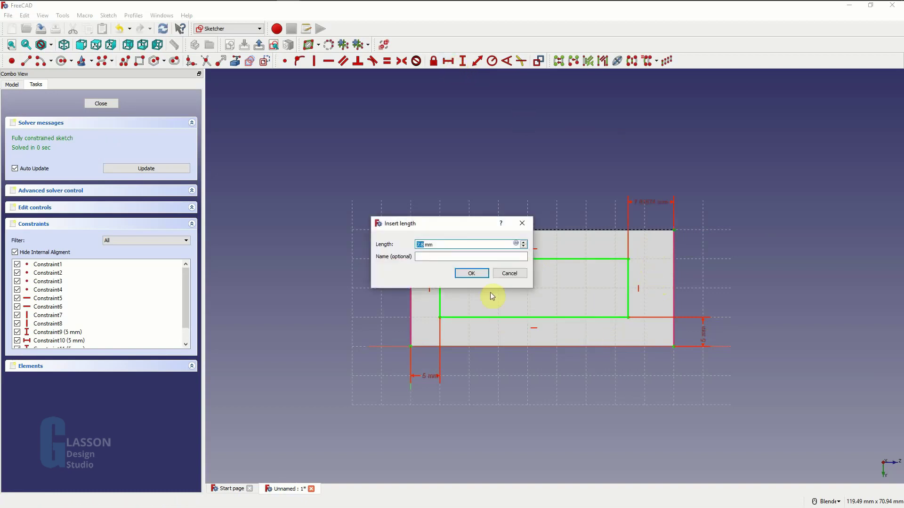
pyautogui.write('5')
pyautogui.press('Return')
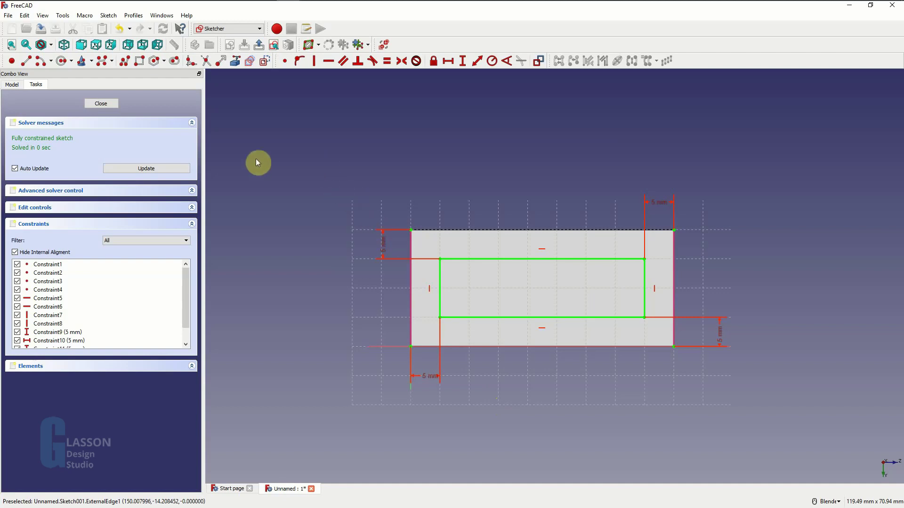
pyautogui.click(101, 103)
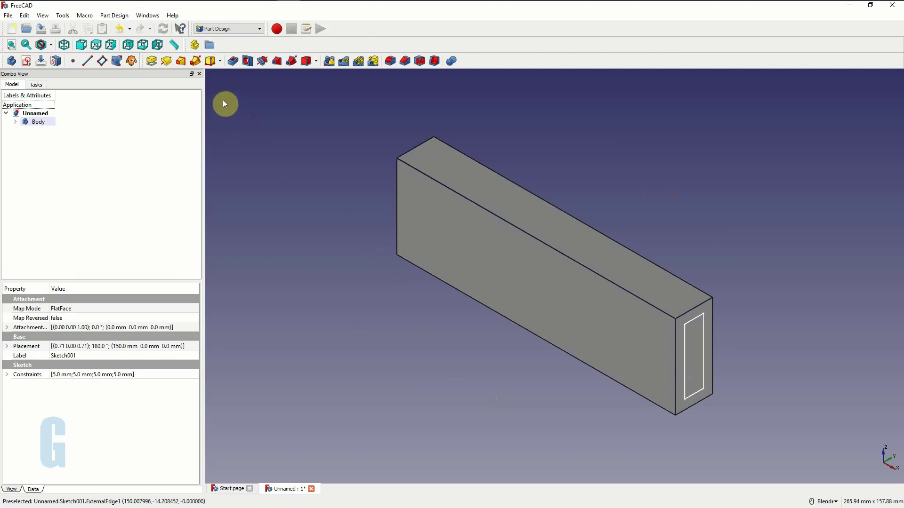
# - Pad the end-face rectangle outward by 35 mm to form the tenon
pyautogui.click(151, 62)
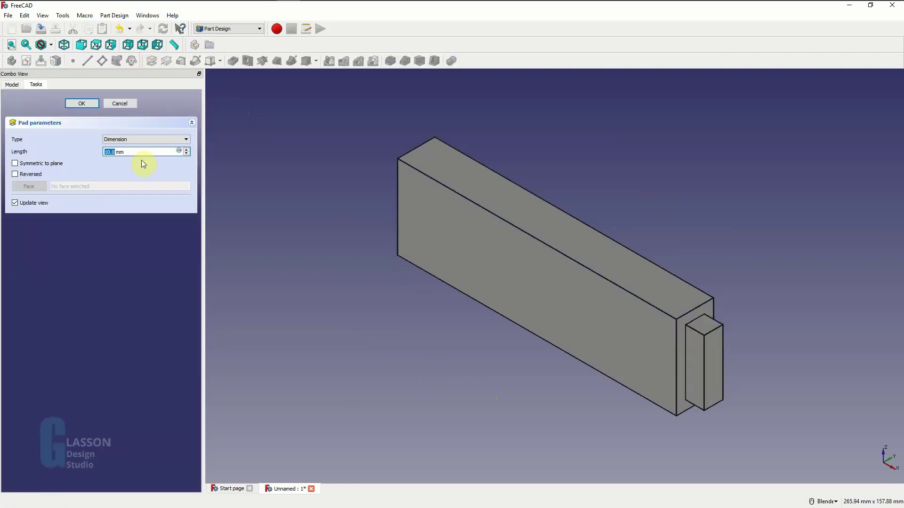
pyautogui.write('35')
pyautogui.press('Return')
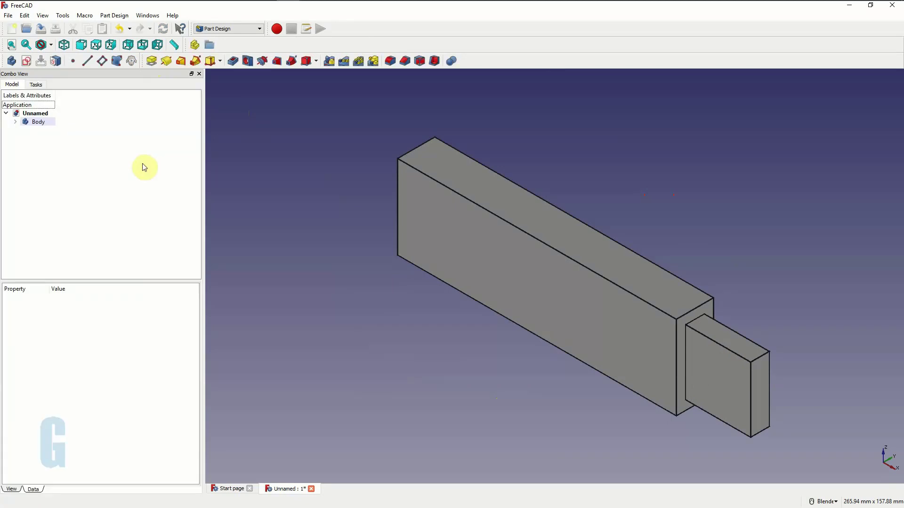
# - Change the shape color of the whole body to bright blue and deselect it
pyautogui.click(15, 122)
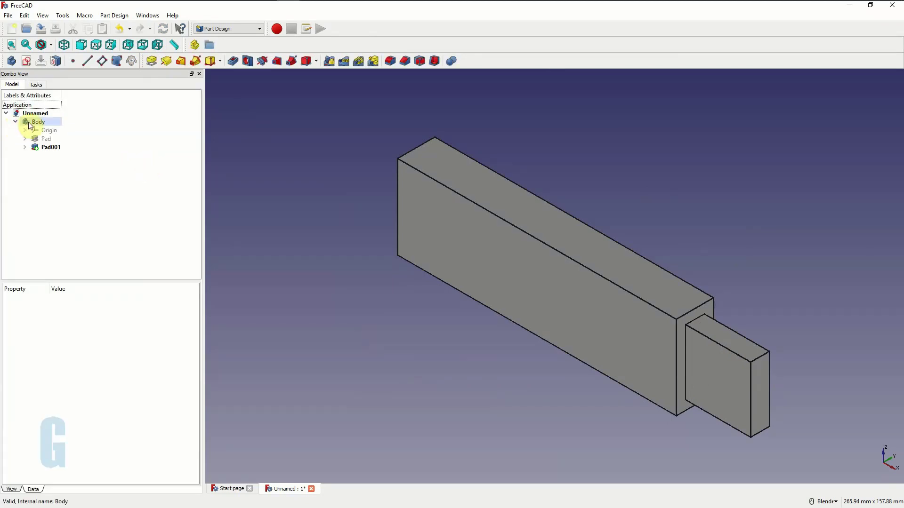
pyautogui.click(29, 124)
pyautogui.click(11, 489)
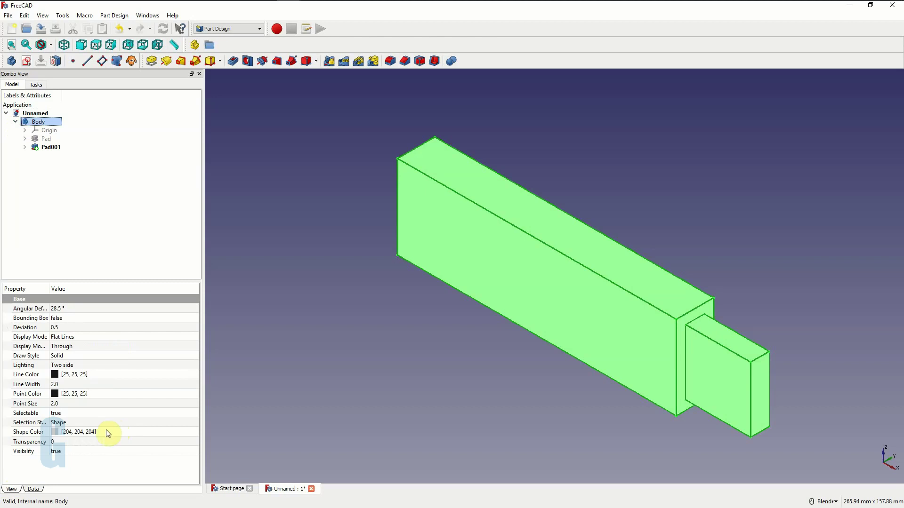
pyautogui.click(106, 430)
pyautogui.click(106, 431)
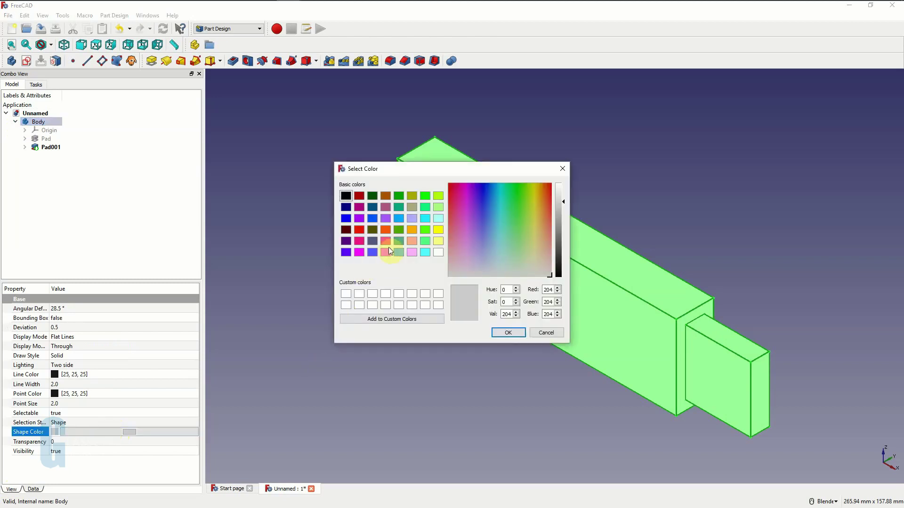
pyautogui.click(399, 219)
pyautogui.click(508, 333)
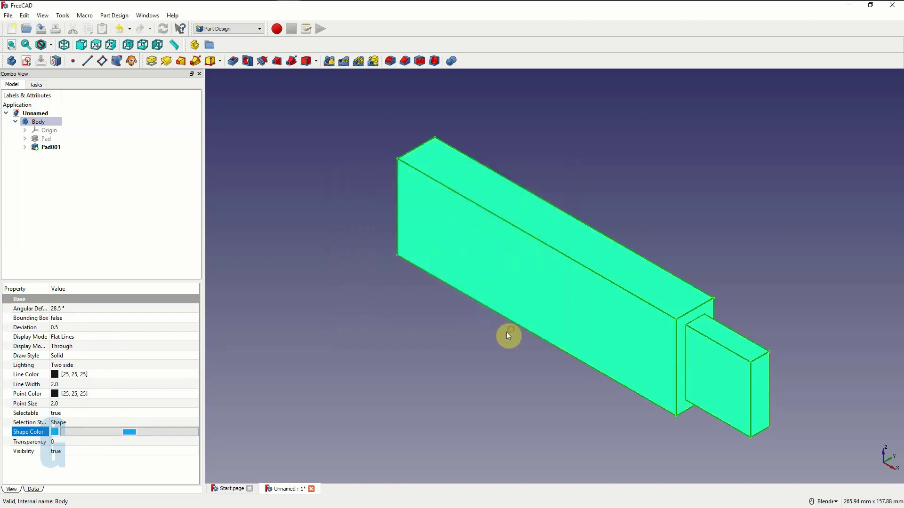
pyautogui.click(475, 344)
# - Save the document as Stretcher in the Mortice and Tenon folder
pyautogui.hotkey('ctrl', 's')
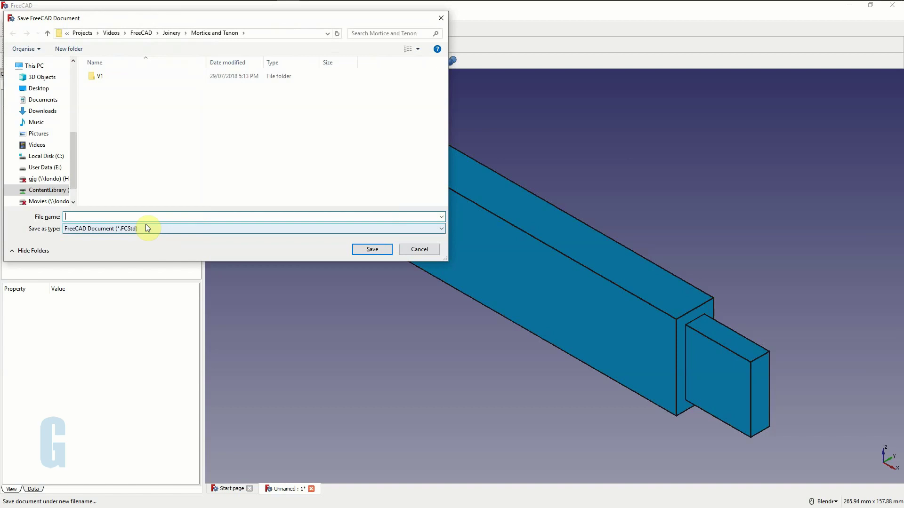
pyautogui.write('Stretcher')
pyautogui.press('Return')
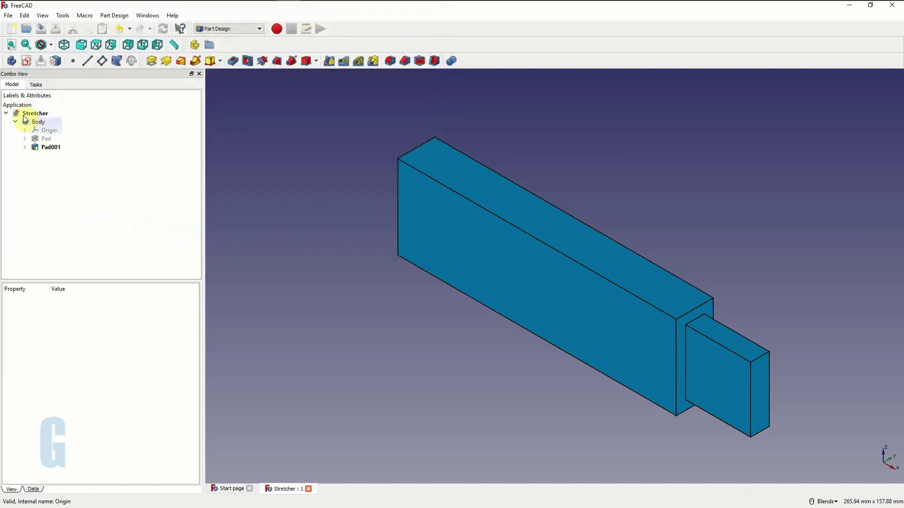
# - Collapse the Stretcher document's model tree and create a new empty document
pyautogui.click(16, 121)
pyautogui.click(5, 113)
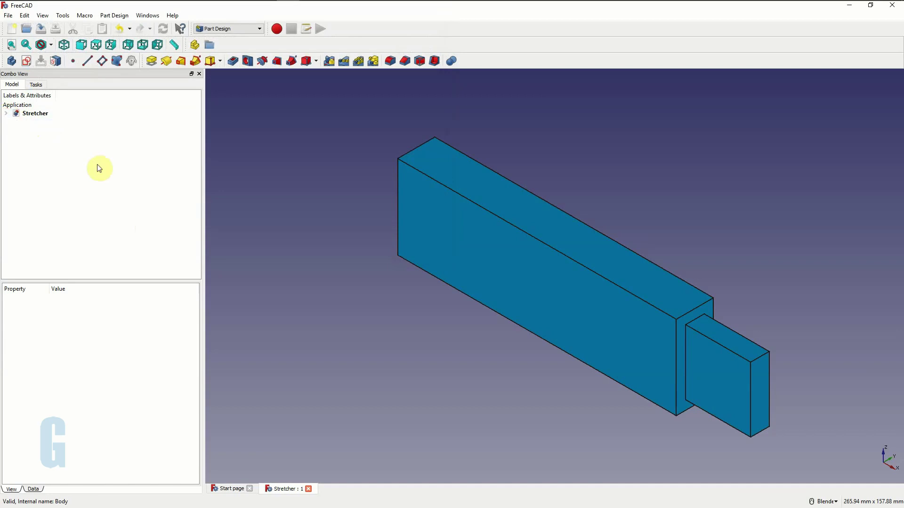
pyautogui.click(12, 31)
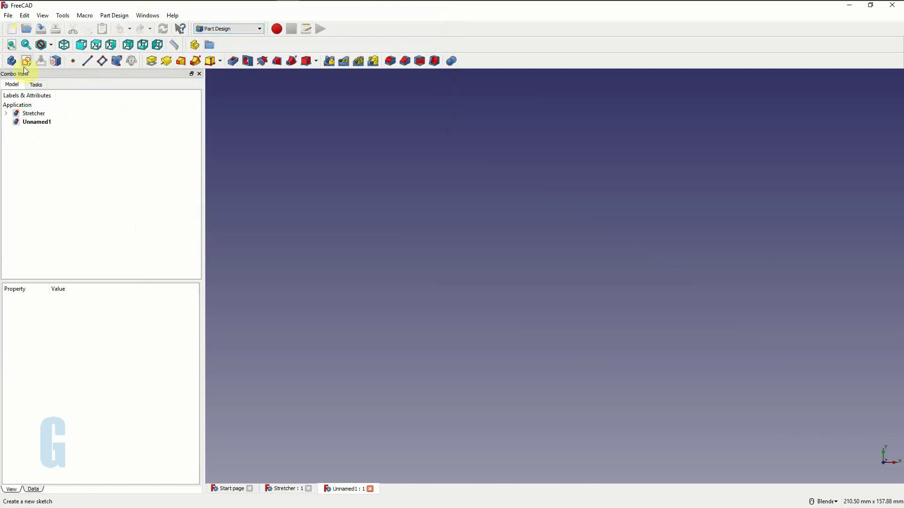
# - Create a new body and start its first sketch on the XZ plane
pyautogui.click(35, 84)
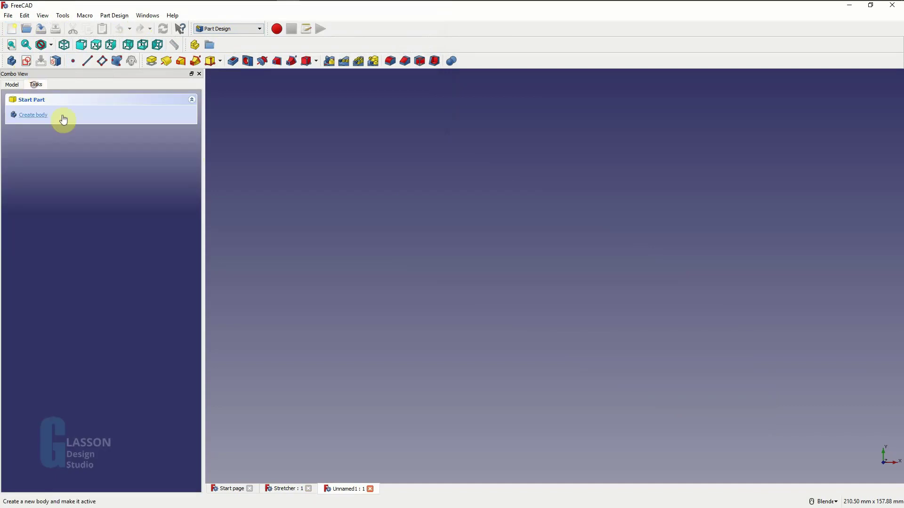
pyautogui.click(35, 116)
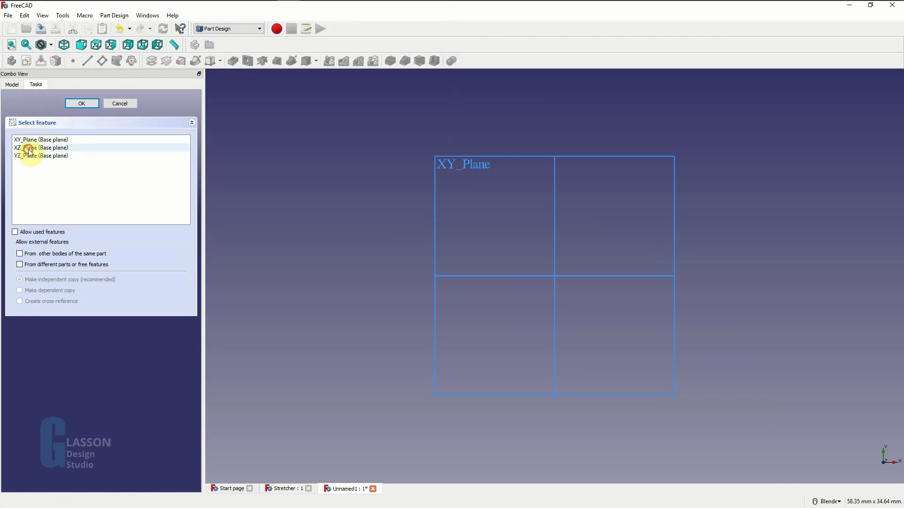
pyautogui.click(62, 148)
pyautogui.click(86, 104)
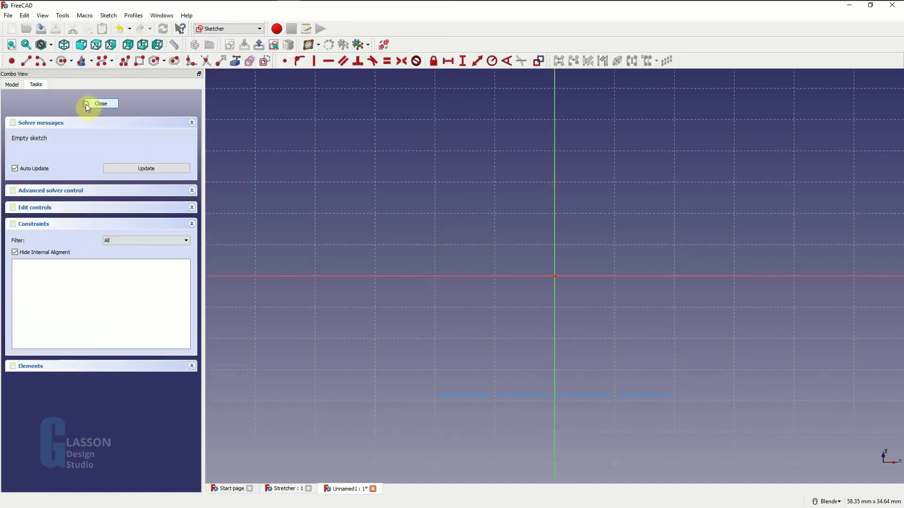
# - Draw an upright rectangle from the sketch origin, about 25 mm wide and 80 mm high
pyautogui.scroll(-5, 473, 243)
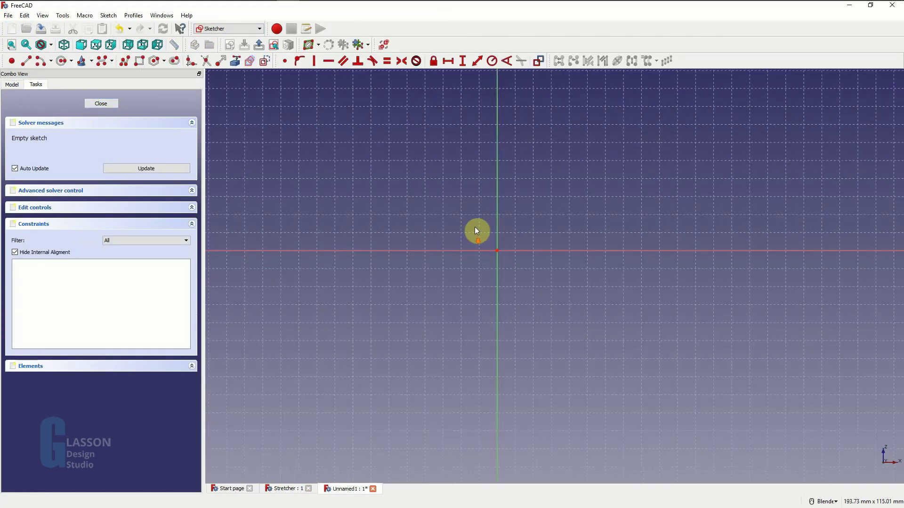
pyautogui.keyDown('shift'); pyautogui.moveTo(471, 226); pyautogui.dragTo(387, 376, button='middle'); pyautogui.keyUp('shift')
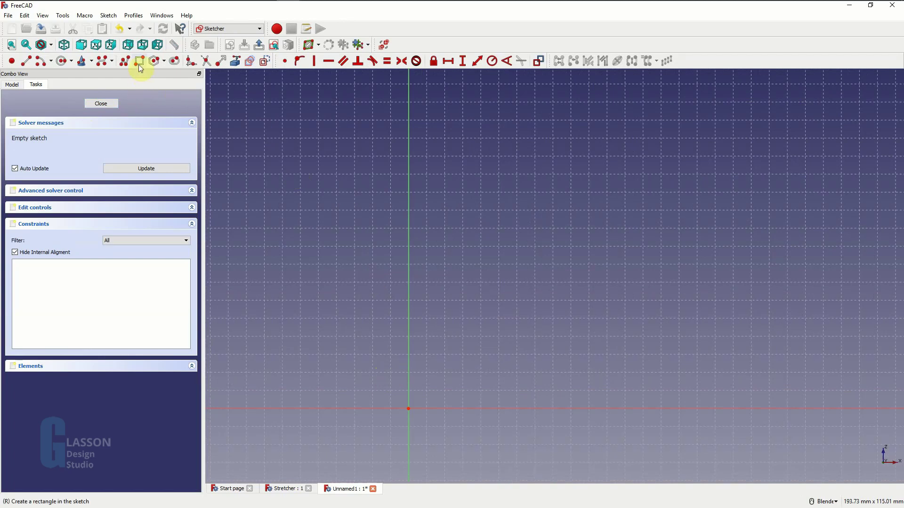
pyautogui.press('g')
pyautogui.press('r')
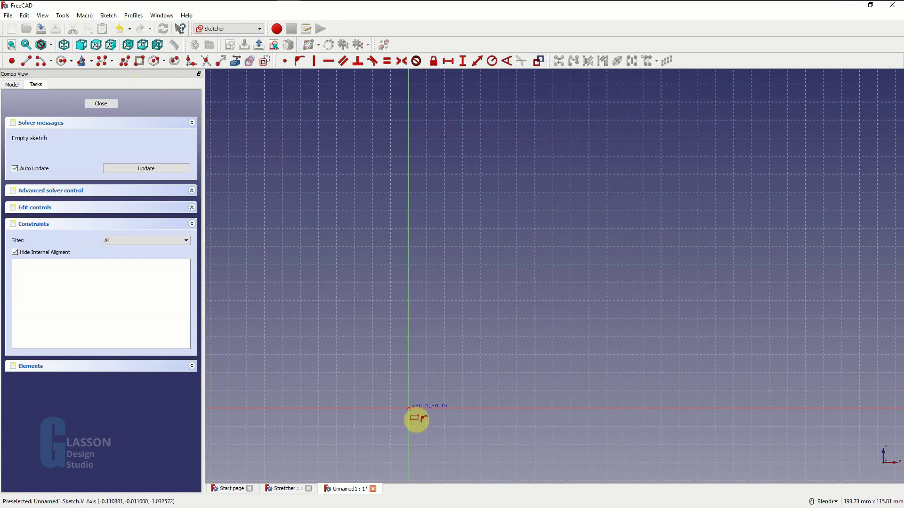
pyautogui.click(409, 409)
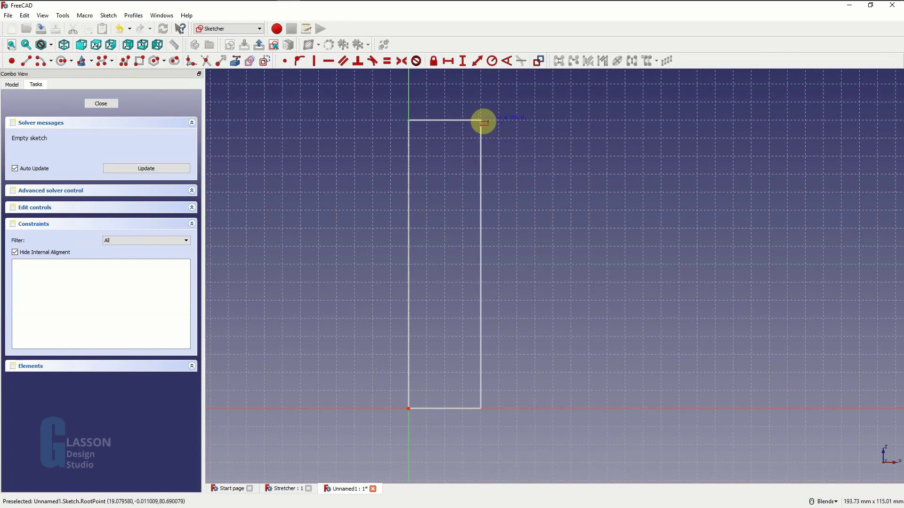
pyautogui.click(500, 120)
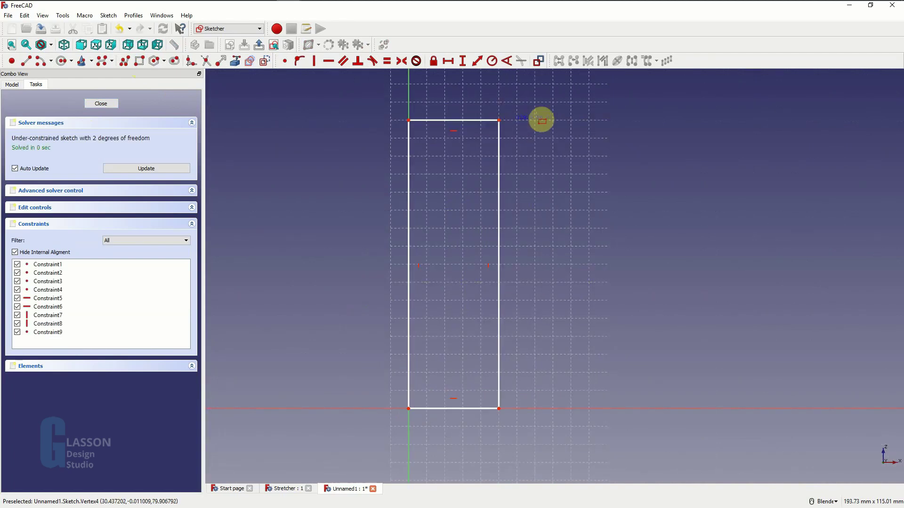
pyautogui.press('Escape')
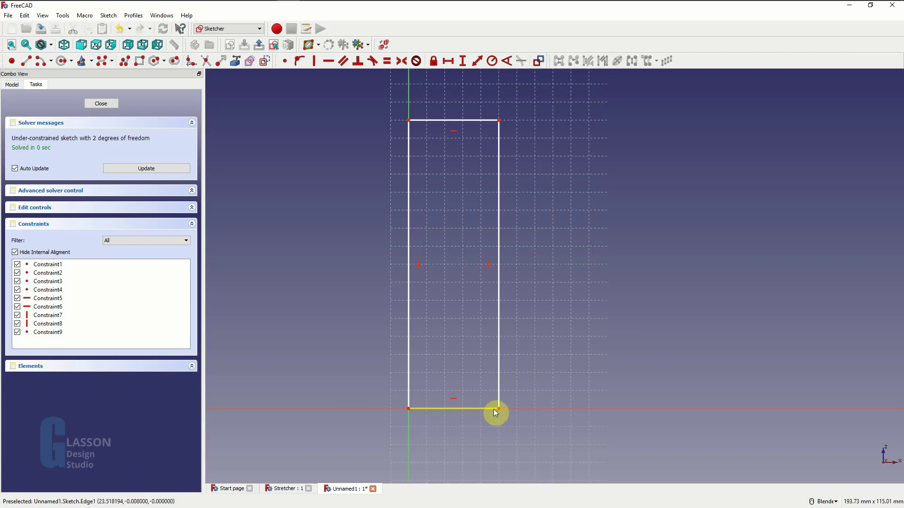
# - Constrain the rectangle's bottom edge to a width of 45 mm and place the dimension below it
pyautogui.click(450, 409)
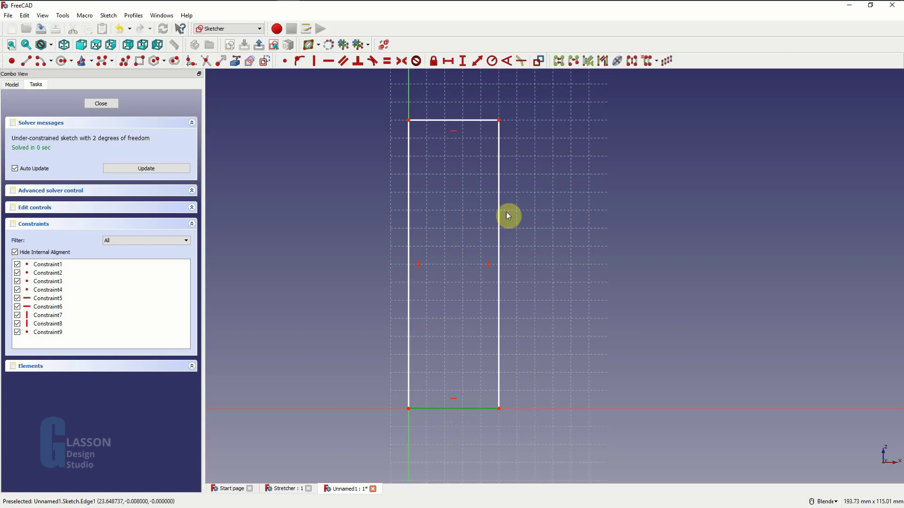
pyautogui.click(449, 62)
pyautogui.write('45')
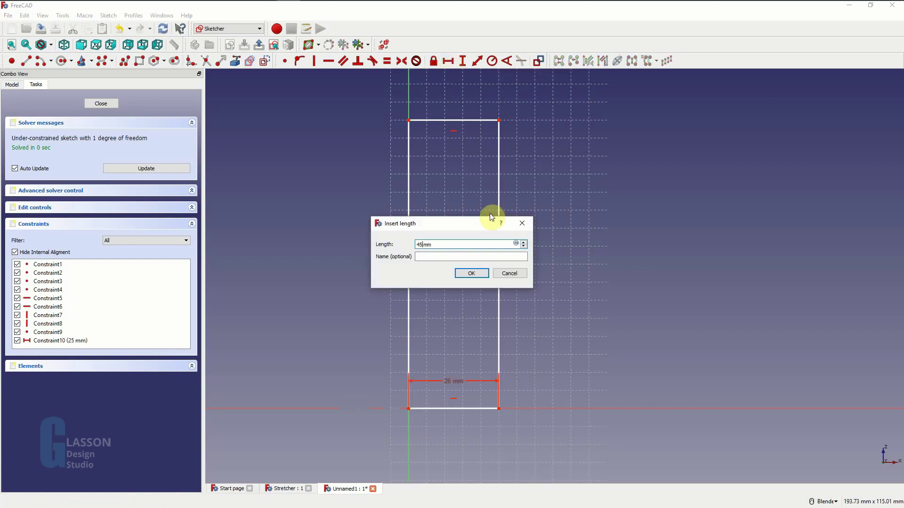
pyautogui.press('Return')
pyautogui.moveTo(489, 386); pyautogui.dragTo(488, 428)
# - Constrain the rectangle's left edge to a height of 200 mm and finish the sketch
pyautogui.click(410, 262)
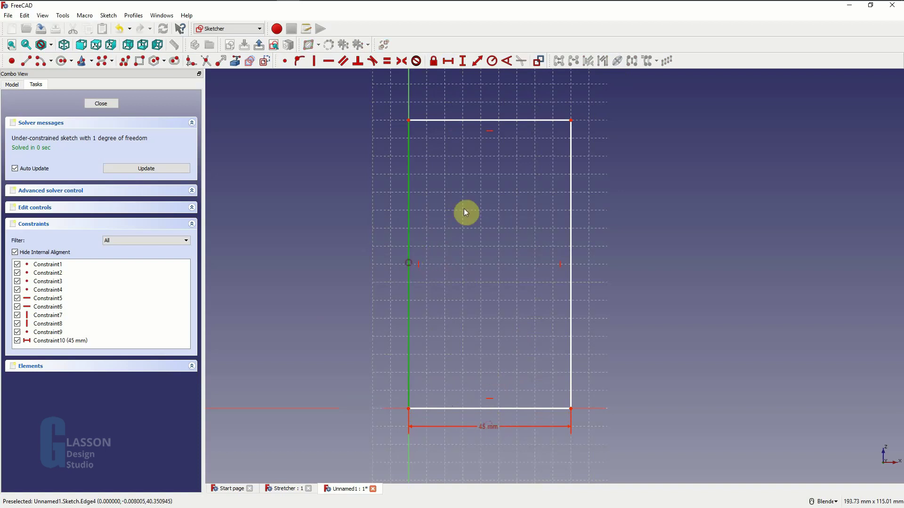
pyautogui.click(462, 61)
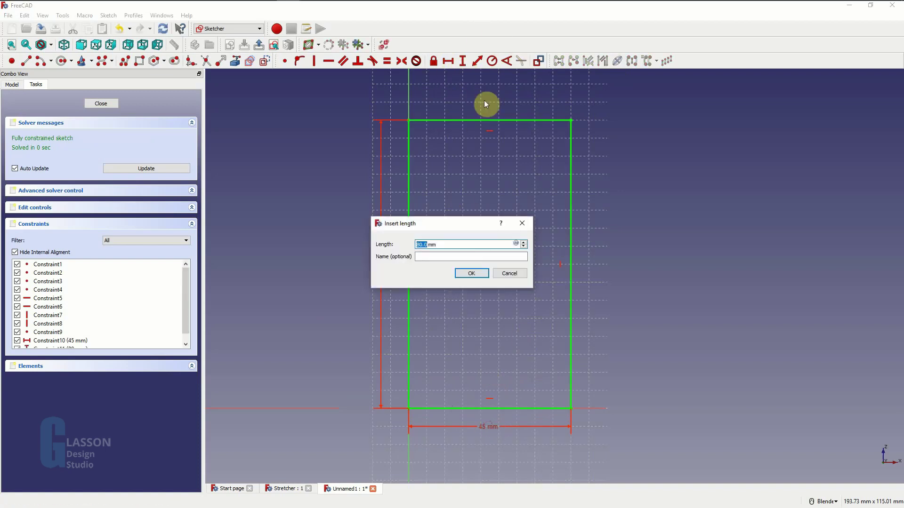
pyautogui.write('200')
pyautogui.press('Return')
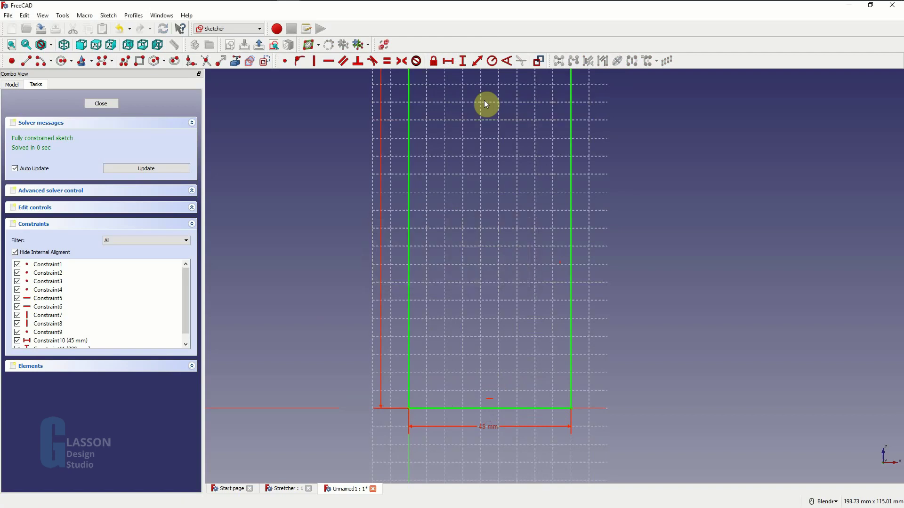
pyautogui.scroll(-4, 453, 225)
pyautogui.keyDown('shift'); pyautogui.moveTo(451, 227); pyautogui.dragTo(415, 341, button='middle'); pyautogui.keyUp('shift')
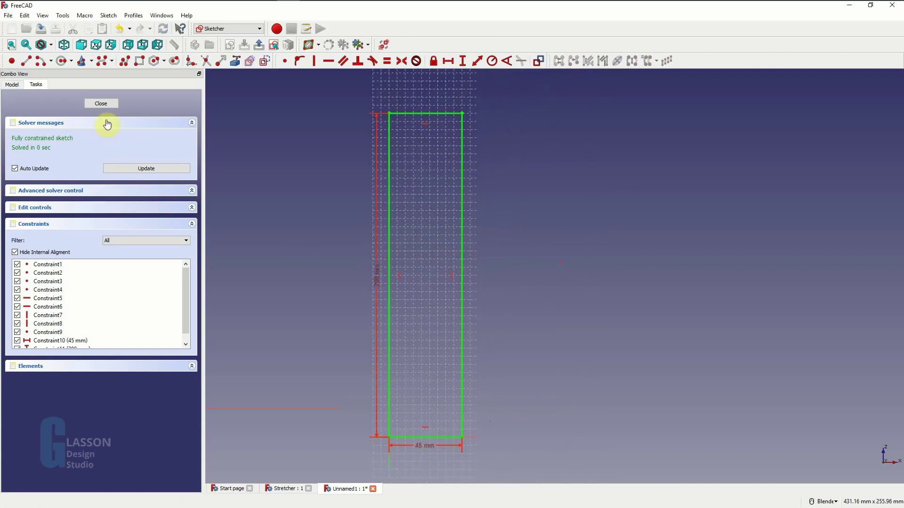
pyautogui.click(102, 104)
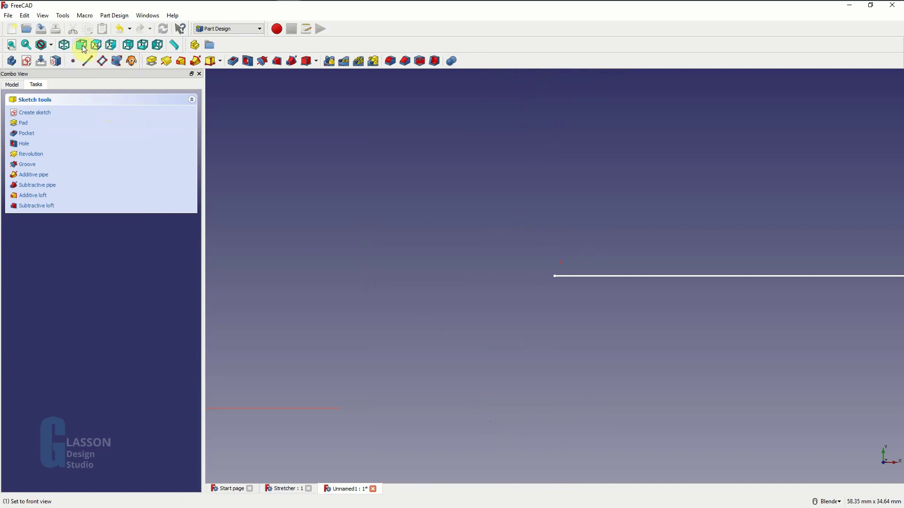
# - Pad the rectangle sketch by 45 mm to form the square leg
pyautogui.click(66, 48)
pyautogui.scroll(-5, 271, 164)
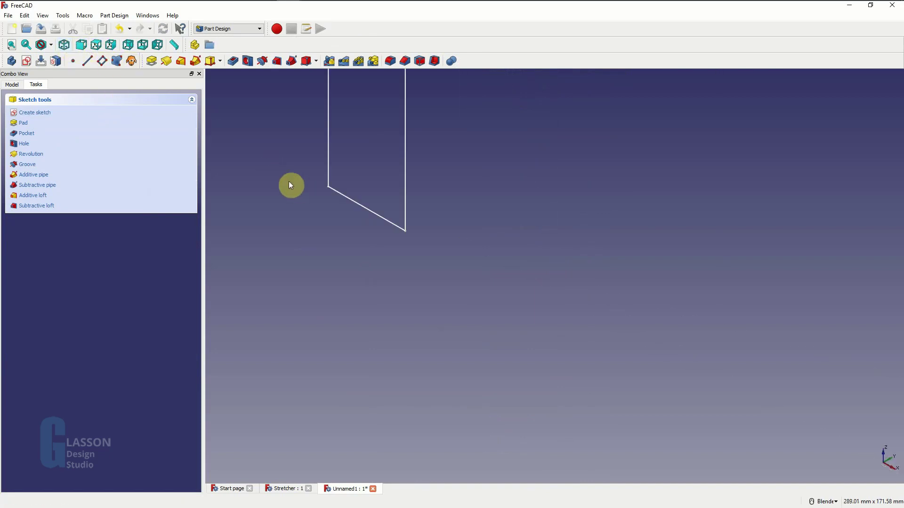
pyautogui.keyDown('shift'); pyautogui.moveTo(280, 171); pyautogui.dragTo(353, 412, button='middle'); pyautogui.keyUp('shift')
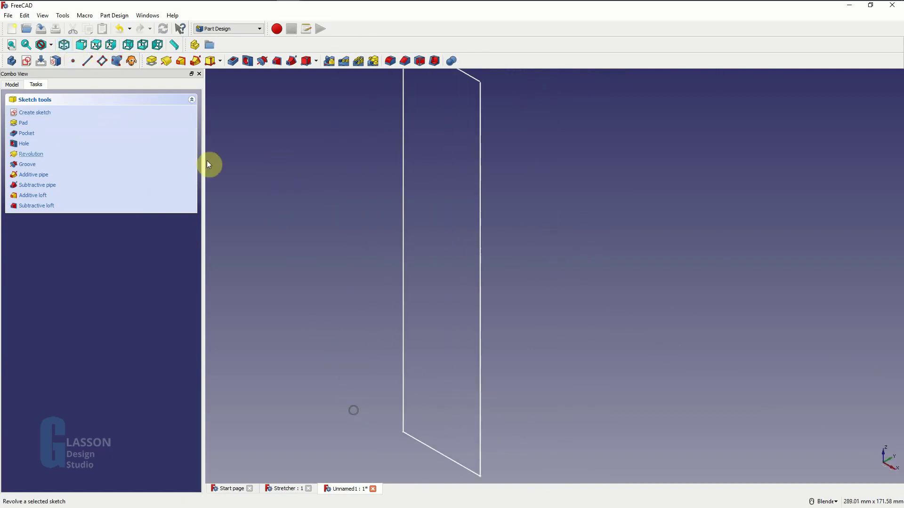
pyautogui.click(152, 61)
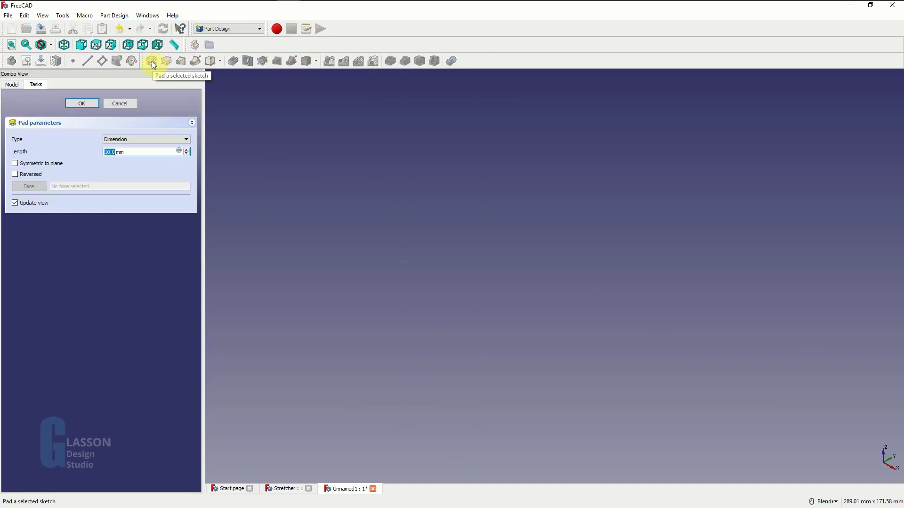
pyautogui.press('Return')
# - Save the document as Leg in the Mortice and Tenon folder
pyautogui.hotkey('ctrl', 's')
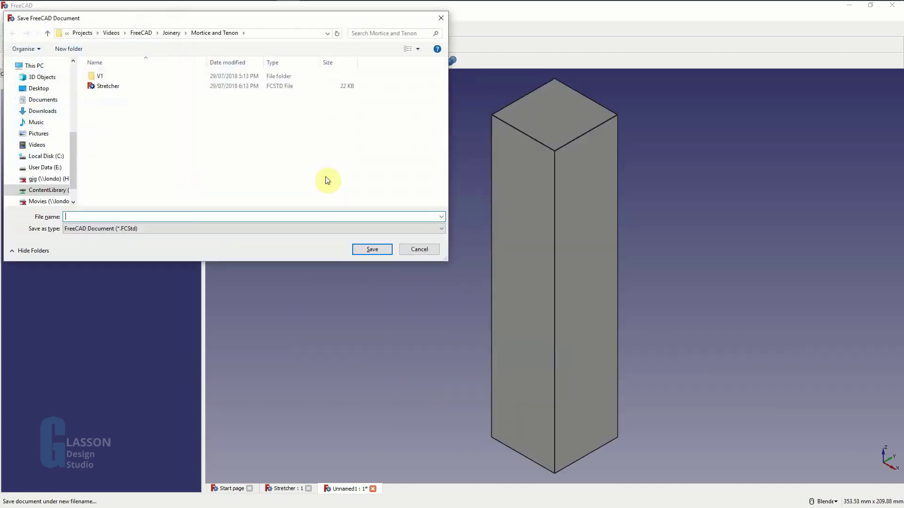
pyautogui.write('Leg')
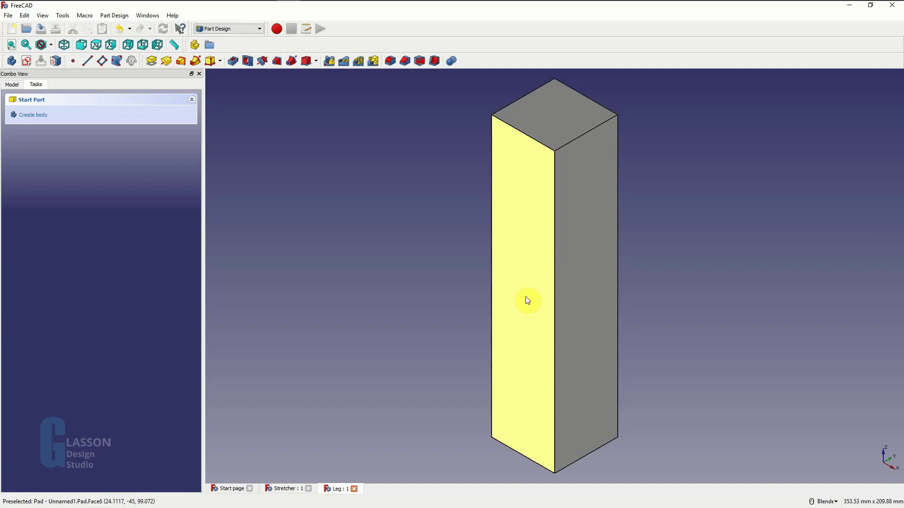
# - Start a sketch on the leg's front face and draw a mortice rectangle about 11 mm by 32.5 mm near its upper end
pyautogui.click(527, 300)
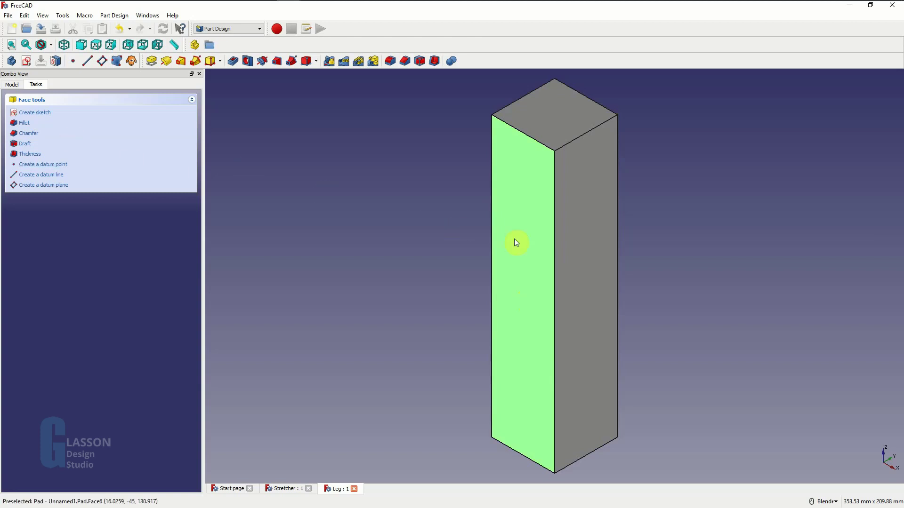
pyautogui.click(38, 113)
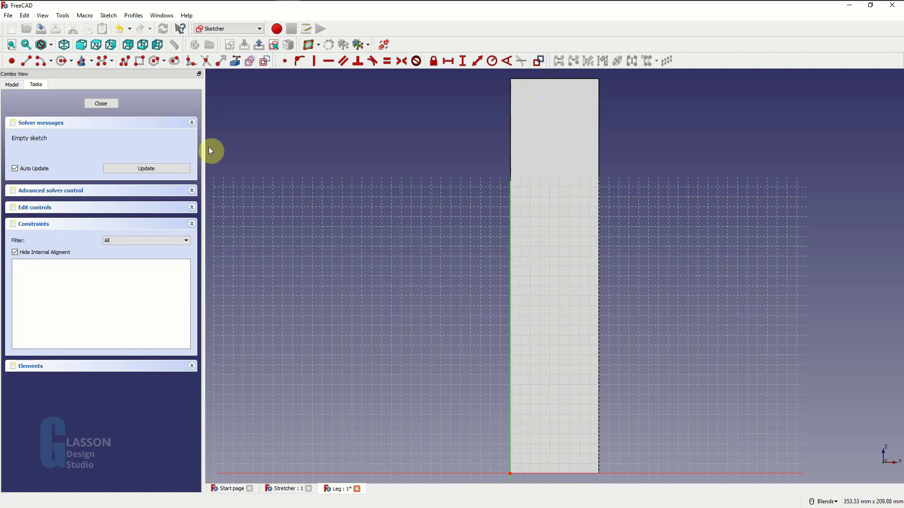
pyautogui.click(139, 61)
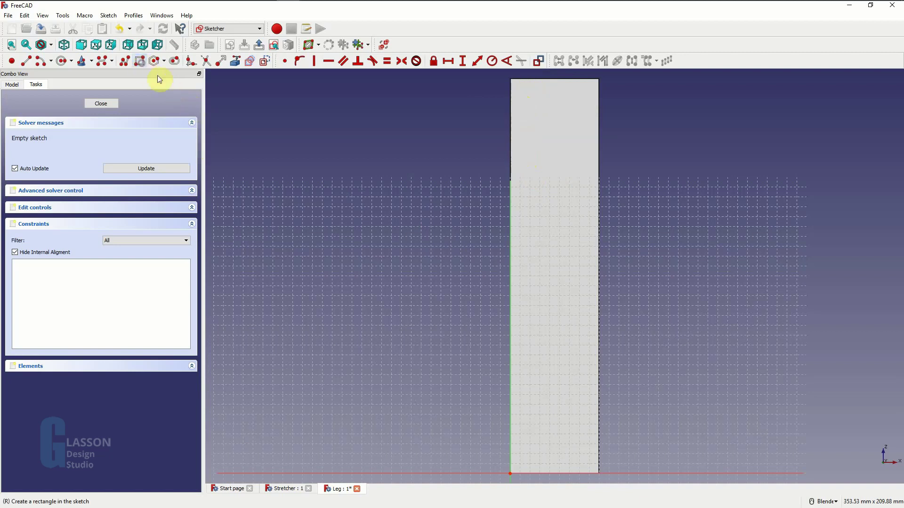
pyautogui.click(527, 102)
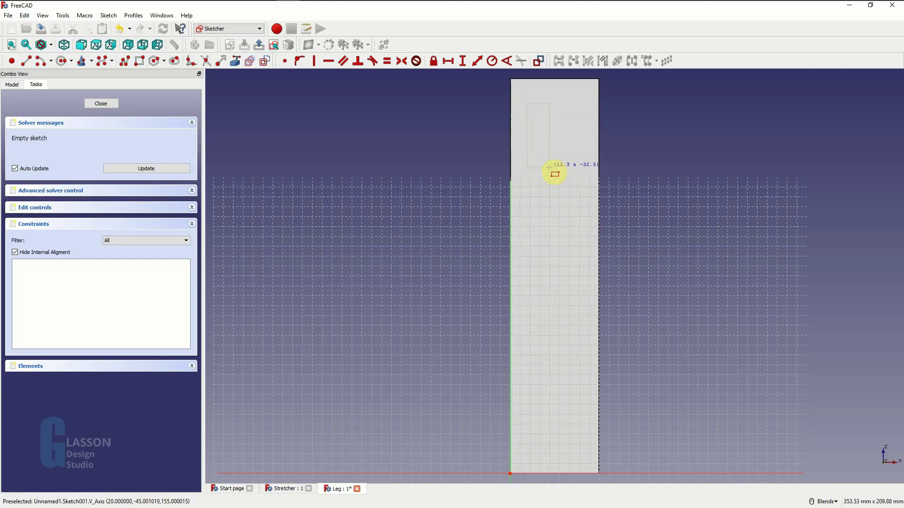
pyautogui.click(549, 167)
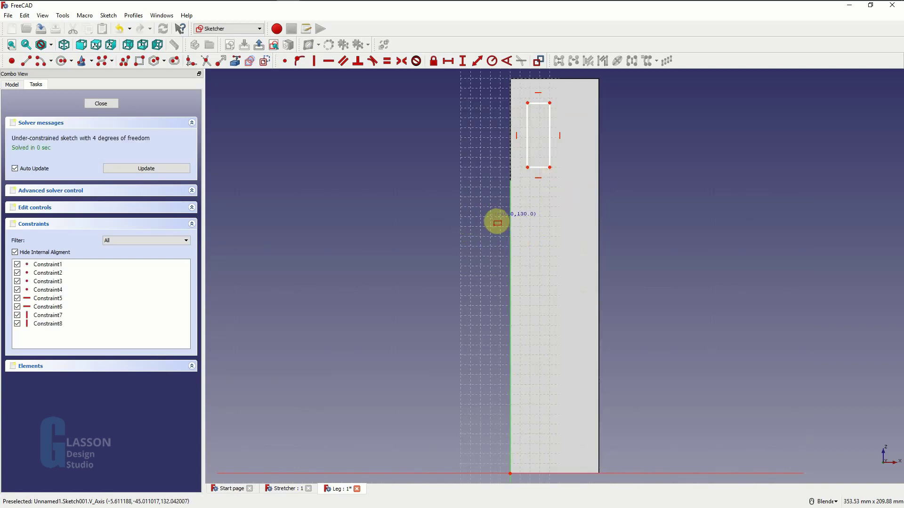
pyautogui.scroll(4, 492, 219)
pyautogui.keyDown('shift'); pyautogui.moveTo(482, 210); pyautogui.dragTo(363, 438, button='middle'); pyautogui.keyUp('shift')
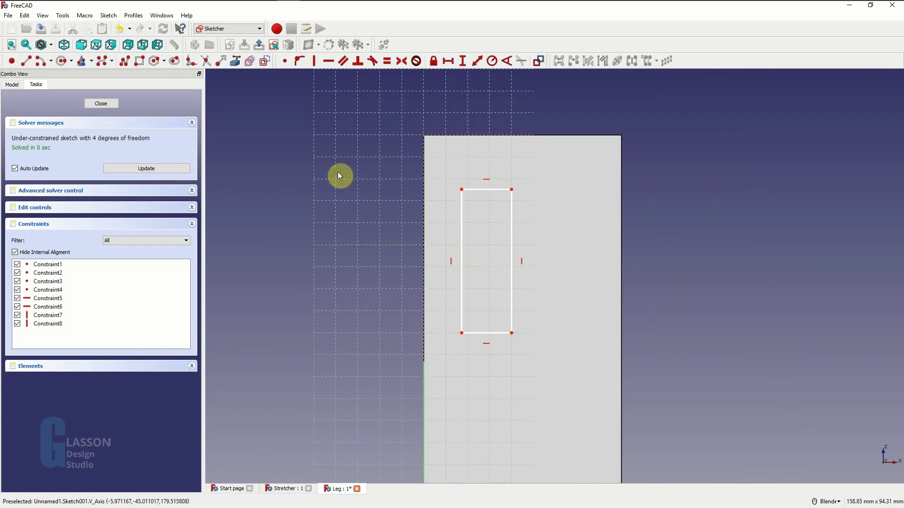
pyautogui.press('Escape')
# - Link the face's left edge as external geometry and constrain the mortice's upper-left corner 10 mm horizontally from that edge's top point
pyautogui.click(238, 65)
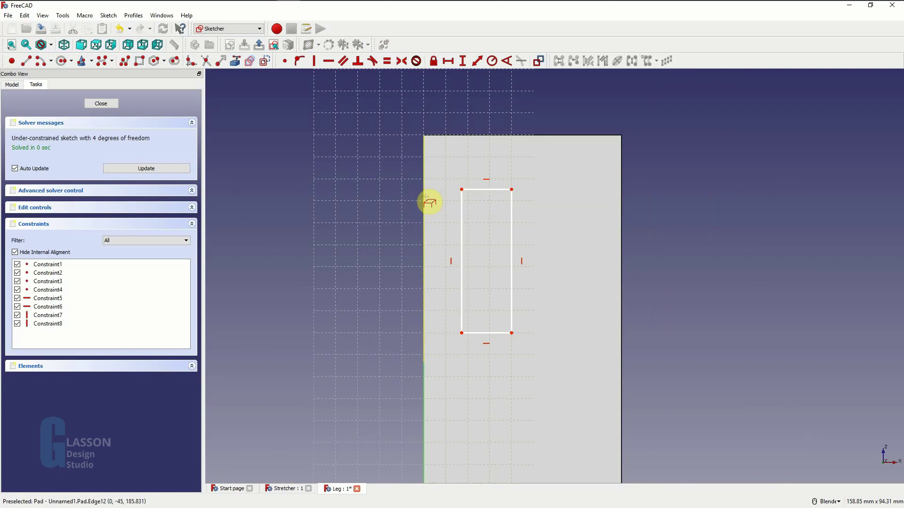
pyautogui.click(424, 198)
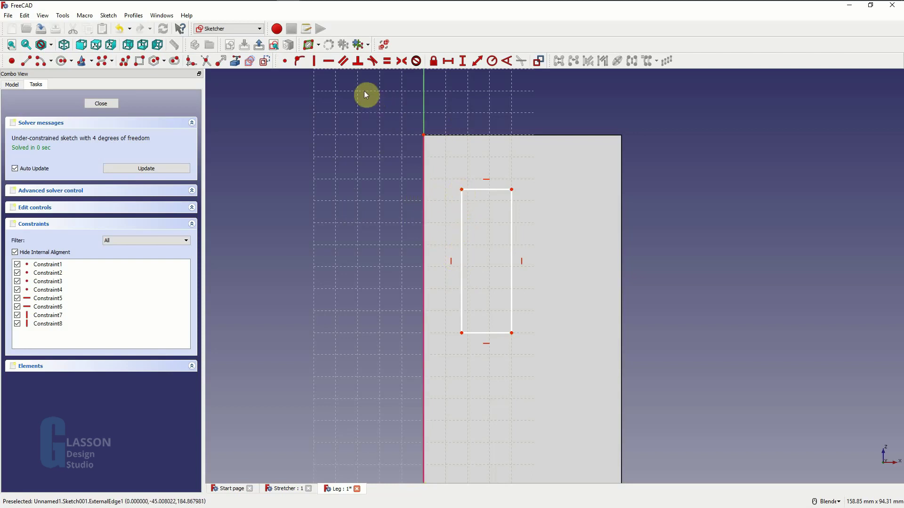
pyautogui.click(424, 135)
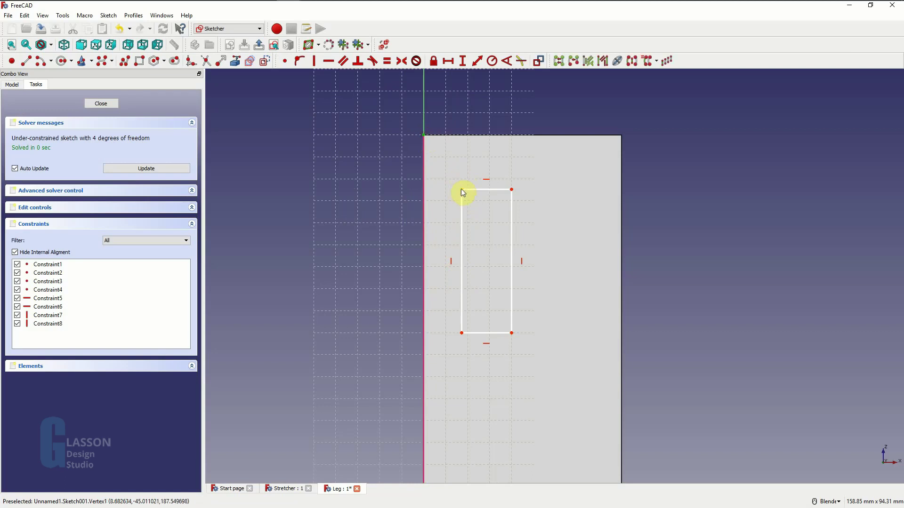
pyautogui.click(462, 189)
pyautogui.click(444, 65)
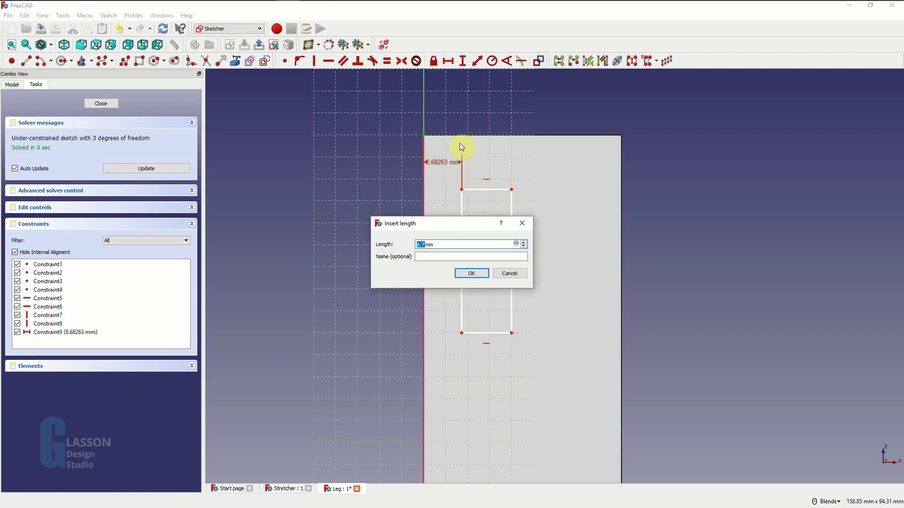
pyautogui.write('10')
pyautogui.press('Return')
pyautogui.moveTo(450, 162); pyautogui.dragTo(458, 115)
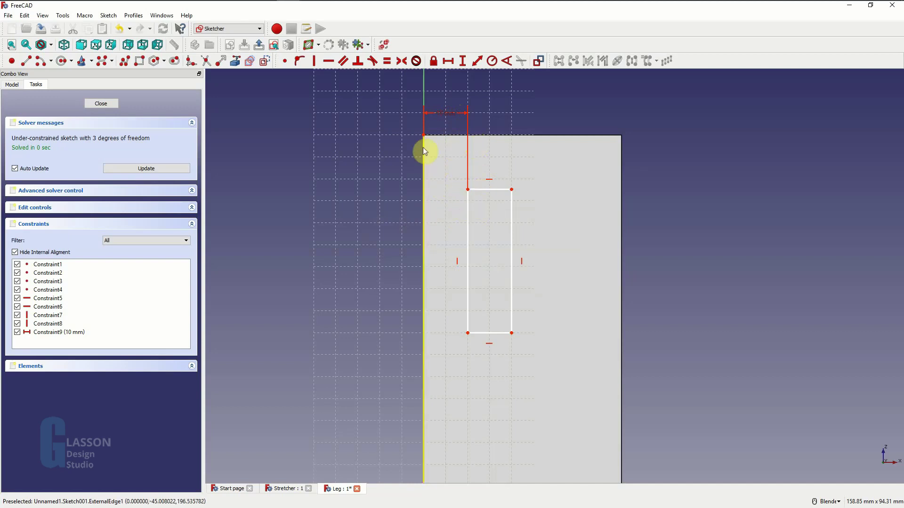
# - Constrain the mortice's upper-left corner 15 mm vertically below the top point of the linked edge
pyautogui.click(424, 135)
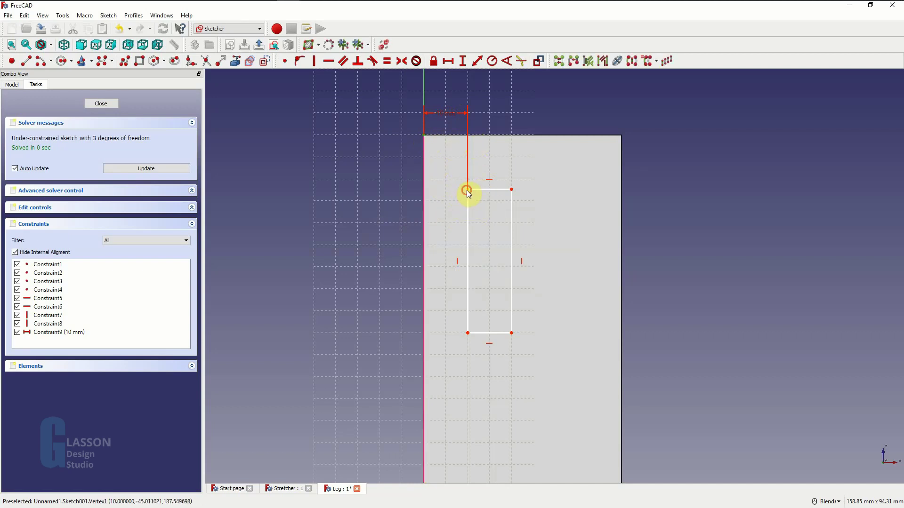
pyautogui.click(468, 190)
pyautogui.click(462, 61)
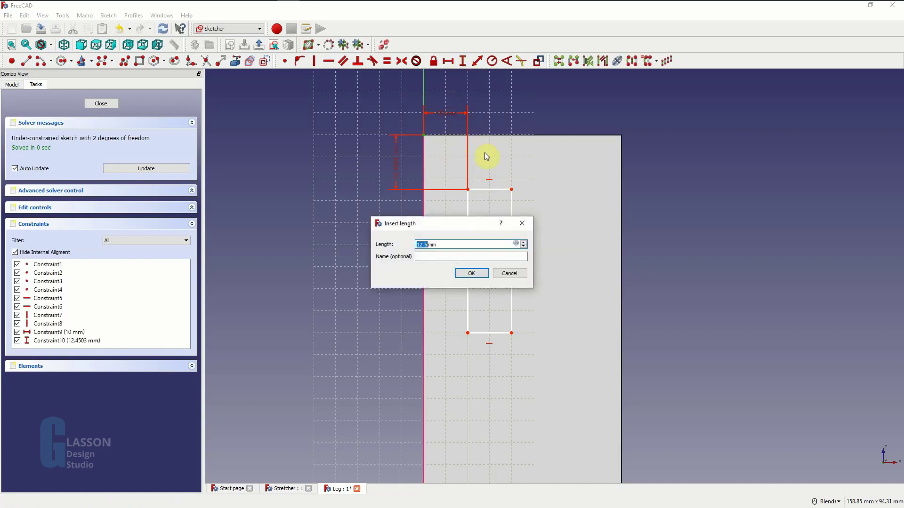
pyautogui.write('15')
pyautogui.press('Return')
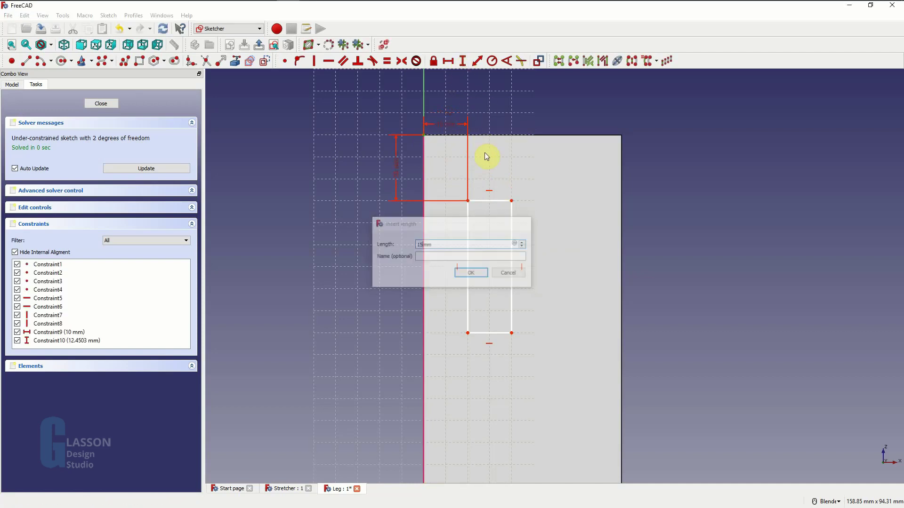
# - Move the two offset dimensions clear of the leg's face and constrain the mortice rectangle's width to 10 mm
pyautogui.moveTo(398, 178); pyautogui.dragTo(402, 178)
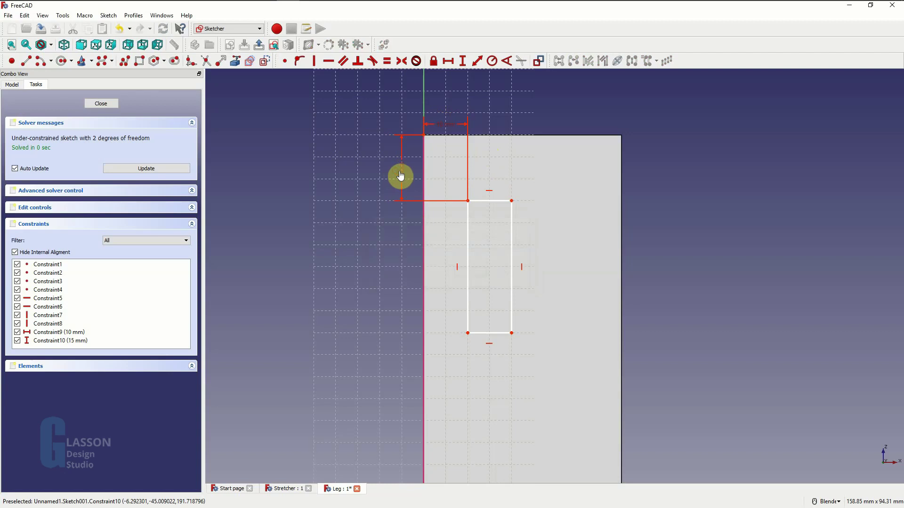
pyautogui.moveTo(448, 125); pyautogui.dragTo(447, 121)
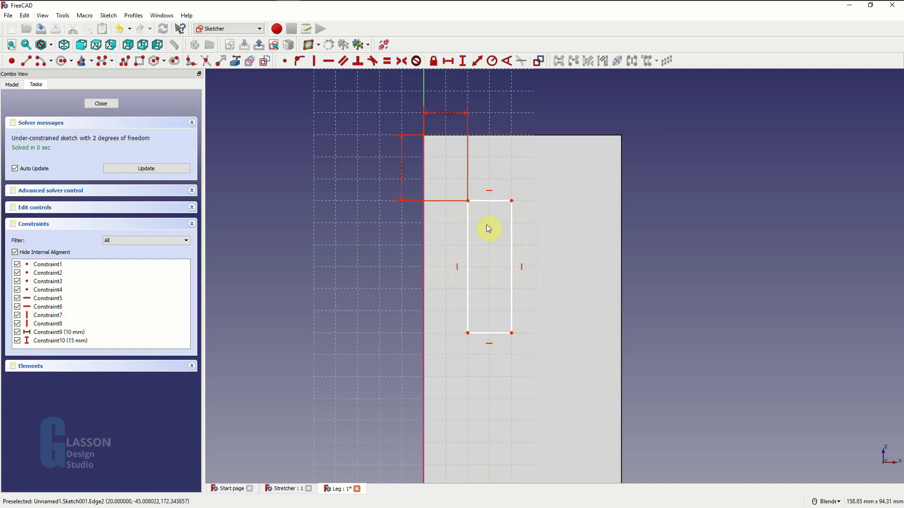
pyautogui.click(491, 203)
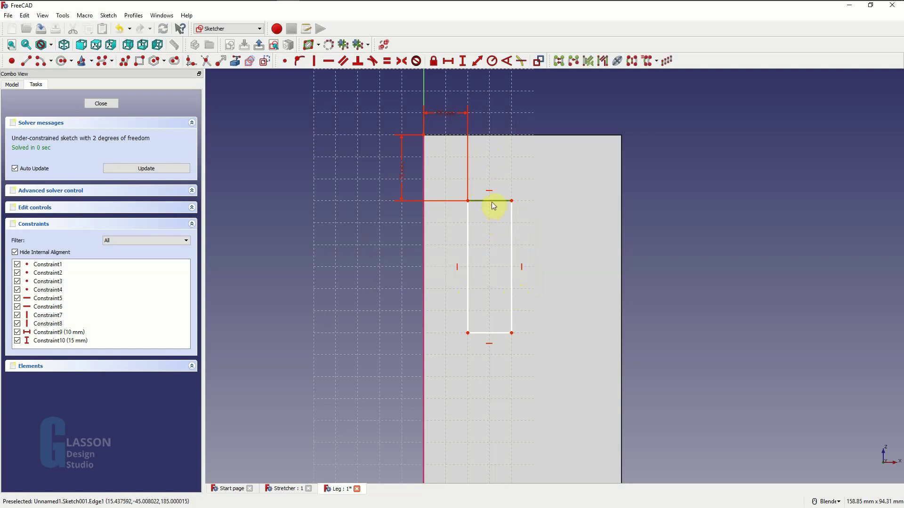
pyautogui.keyDown('ctrl'); pyautogui.click(490, 335); pyautogui.keyUp('ctrl')
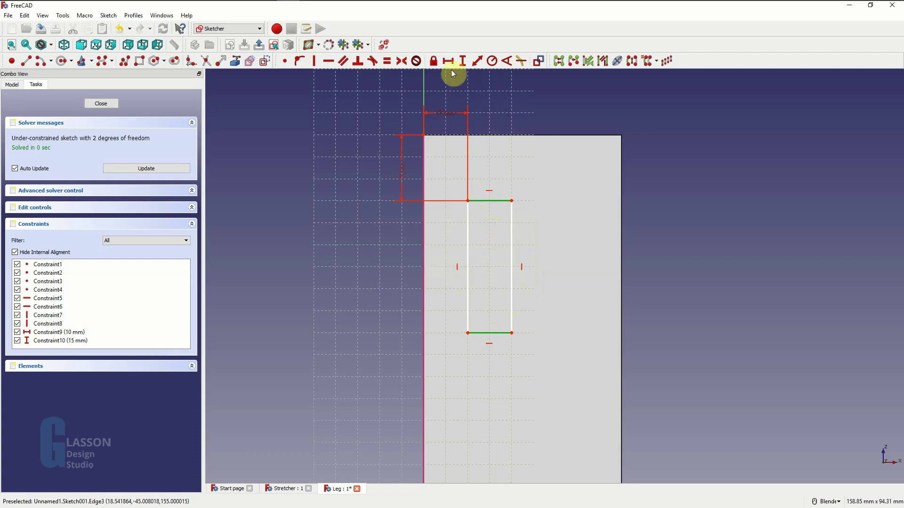
pyautogui.click(462, 61)
pyautogui.click(518, 271)
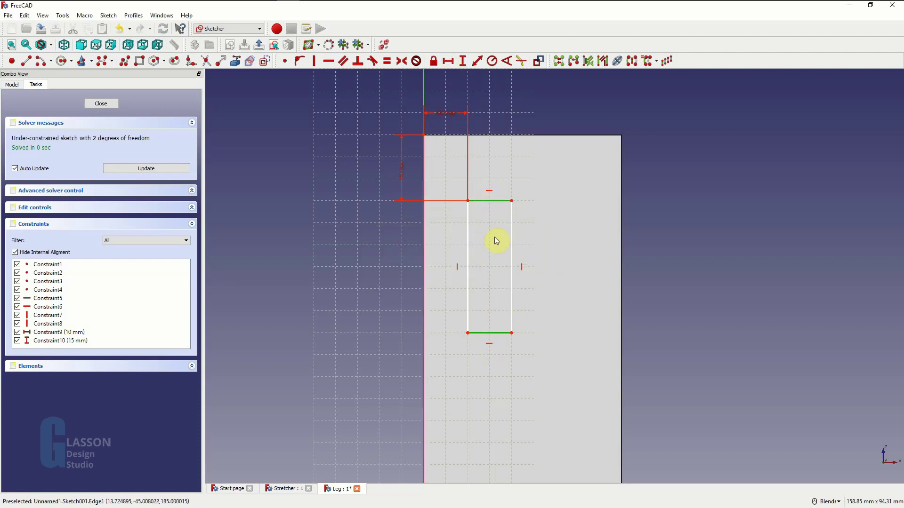
pyautogui.click(492, 304)
pyautogui.click(492, 333)
pyautogui.click(449, 61)
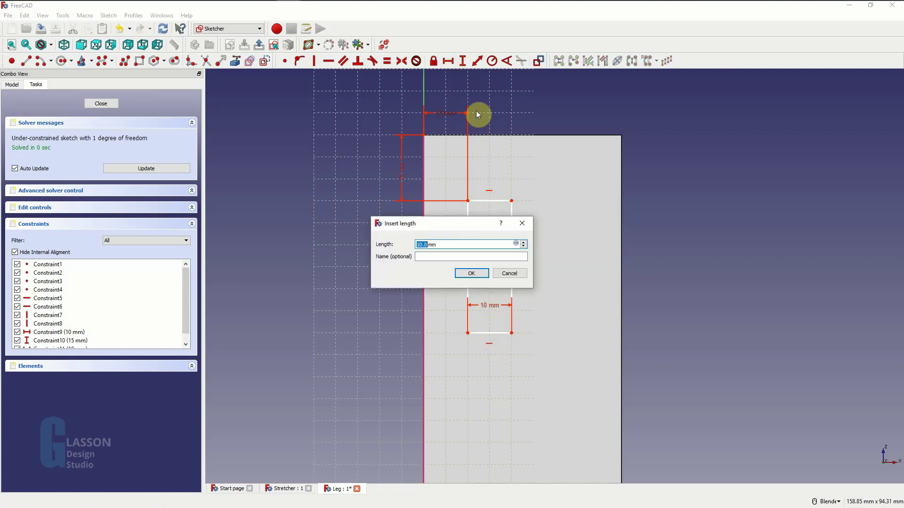
pyautogui.press('Return')
pyautogui.moveTo(491, 309); pyautogui.dragTo(495, 358)
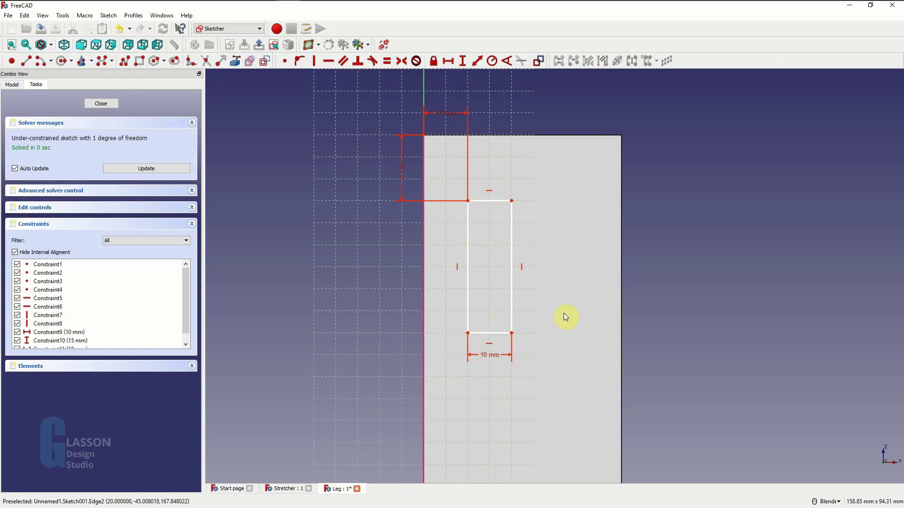
# - Constrain the mortice rectangle's height to 35 mm and place the dimension beside its right edge
pyautogui.click(511, 259)
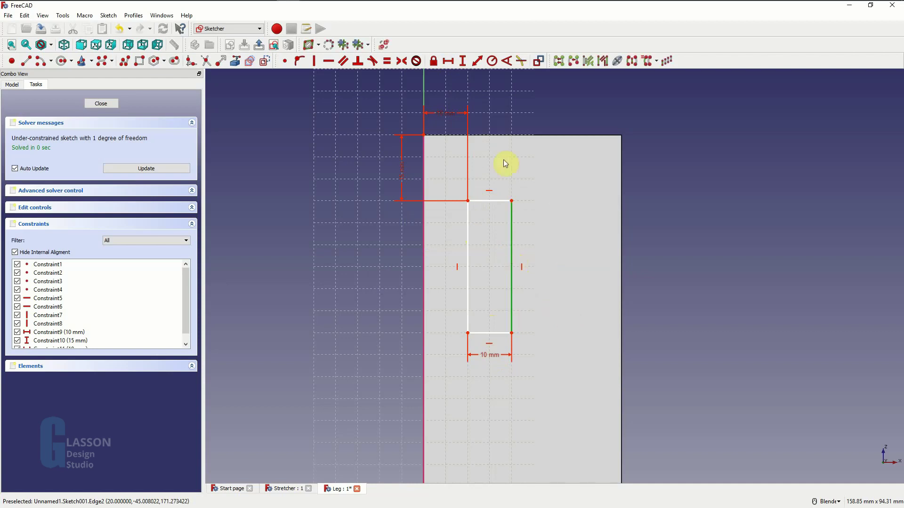
pyautogui.click(462, 66)
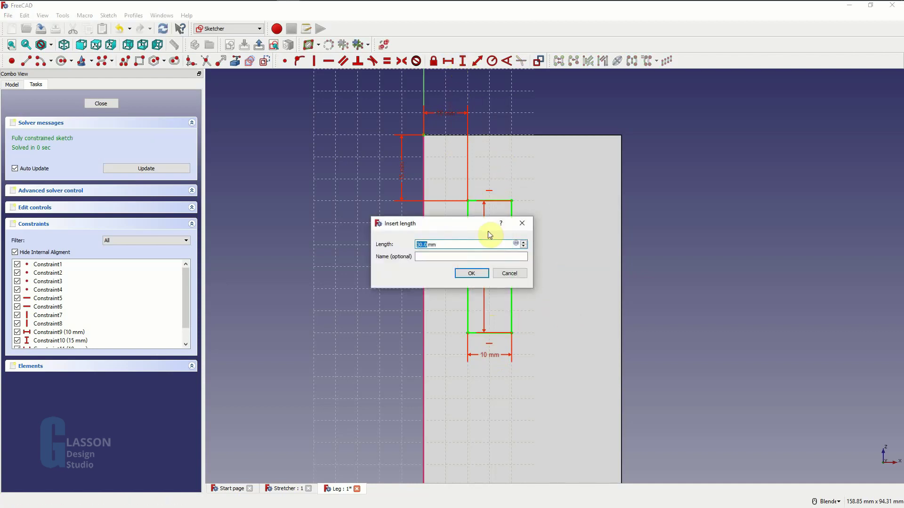
pyautogui.write('35')
pyautogui.press('Return')
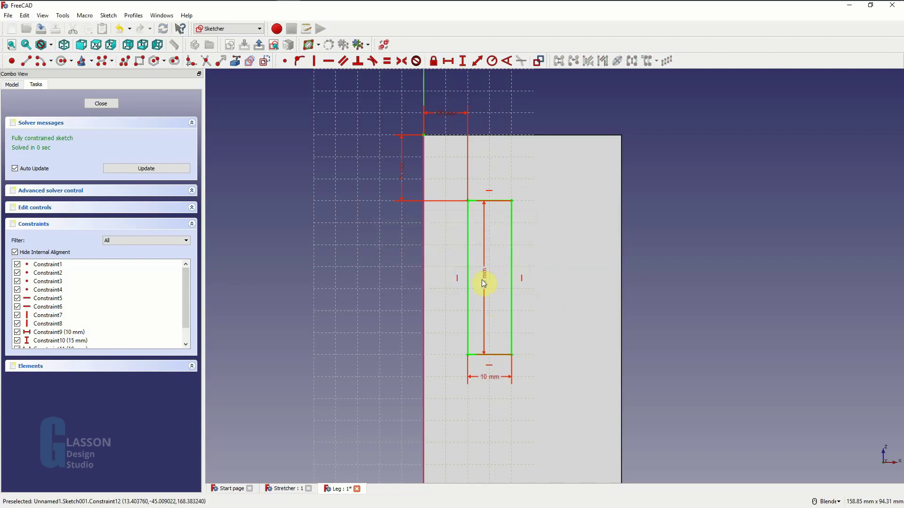
pyautogui.moveTo(485, 282); pyautogui.dragTo(532, 281)
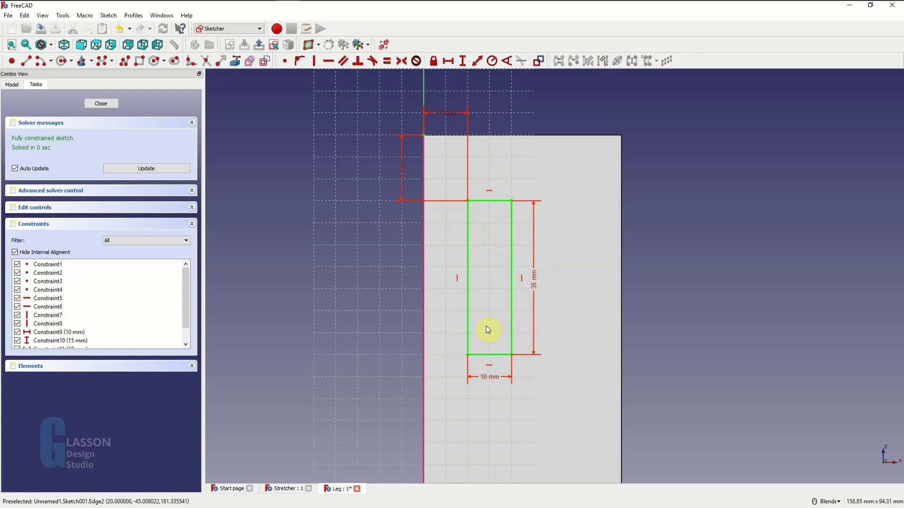
# - Finish the mortice sketch and cut it into the leg as a Pocket 35 mm deep
pyautogui.click(94, 103)
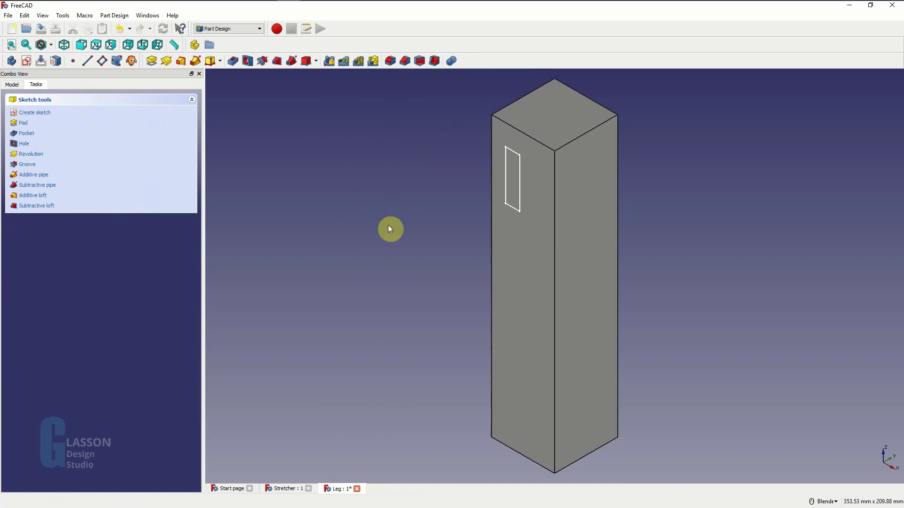
pyautogui.click(234, 61)
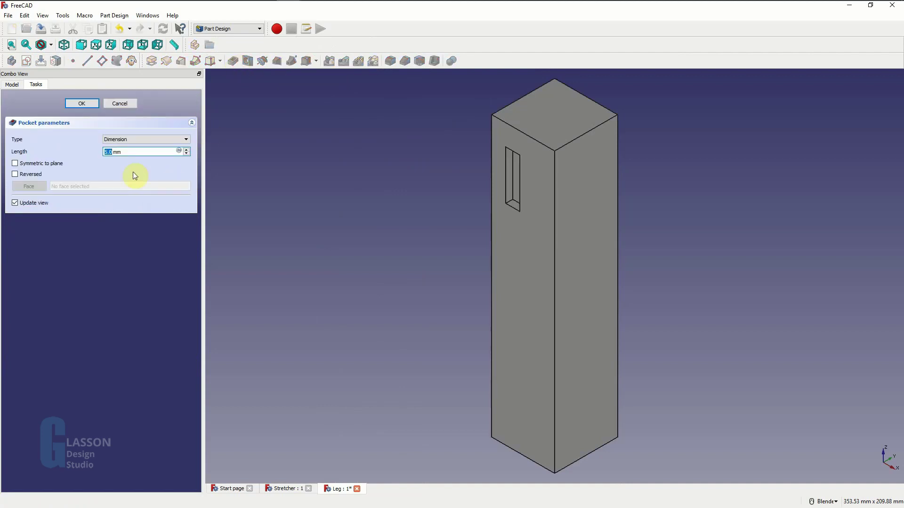
pyautogui.write('35')
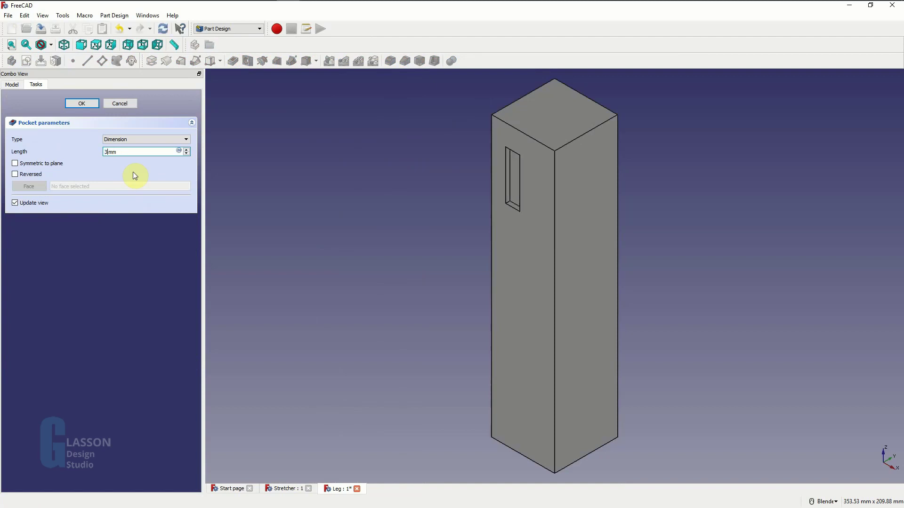
pyautogui.press('Return')
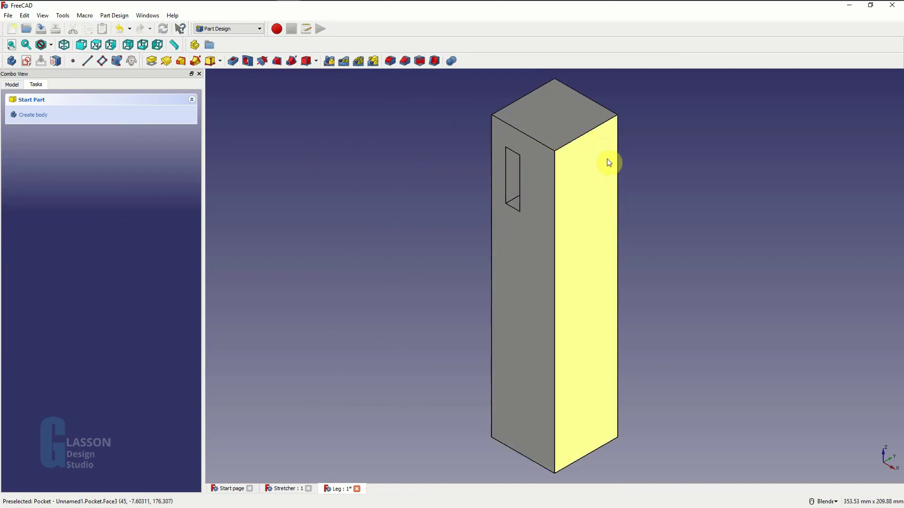
# - Start a sketch on the leg's adjacent right side face and draw a rectangle about 42 mm by 8.5 mm near its upper end
pyautogui.click(599, 197)
pyautogui.click(27, 62)
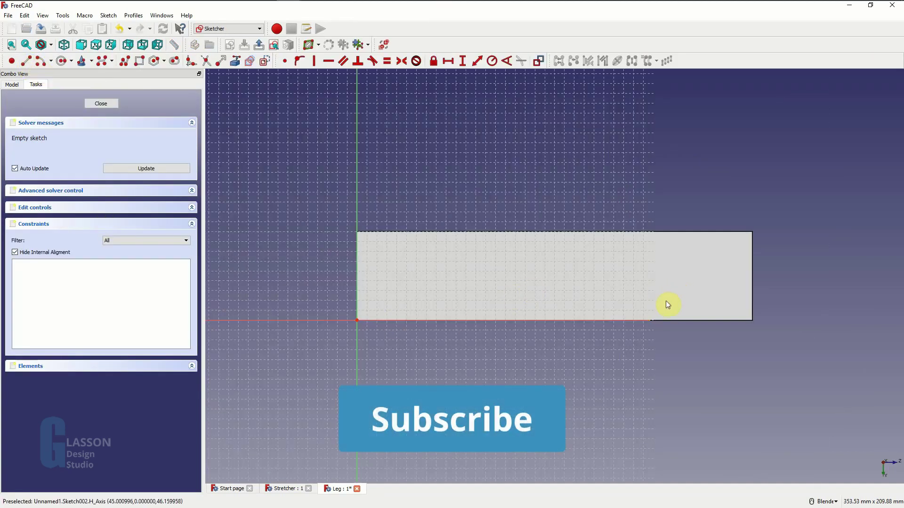
pyautogui.click(668, 286)
pyautogui.click(140, 61)
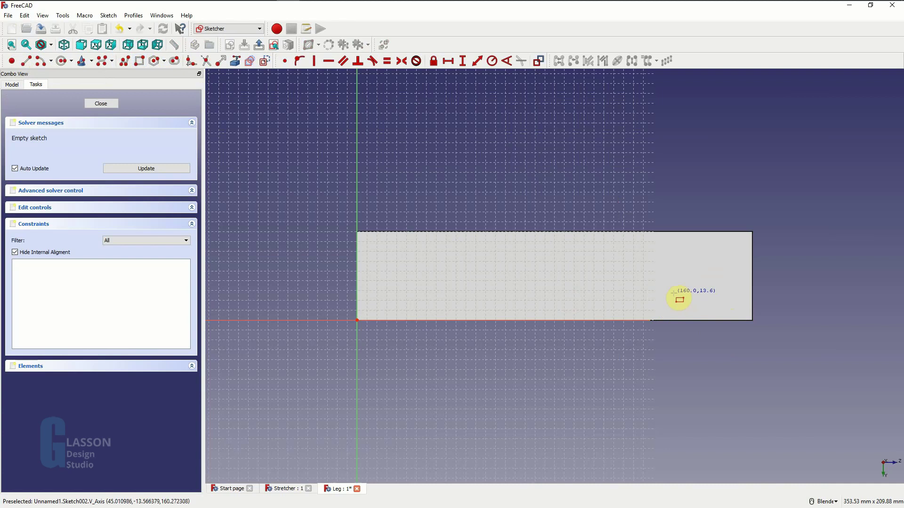
pyautogui.click(643, 288)
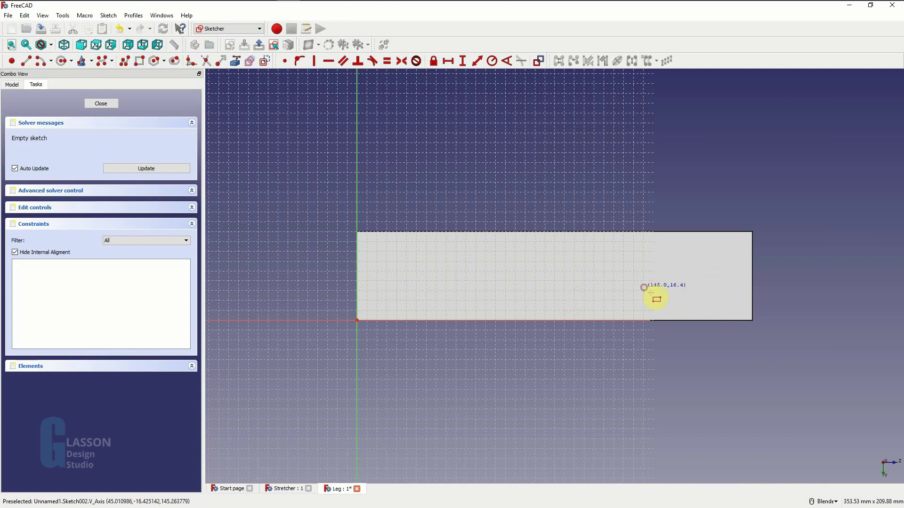
pyautogui.click(727, 305)
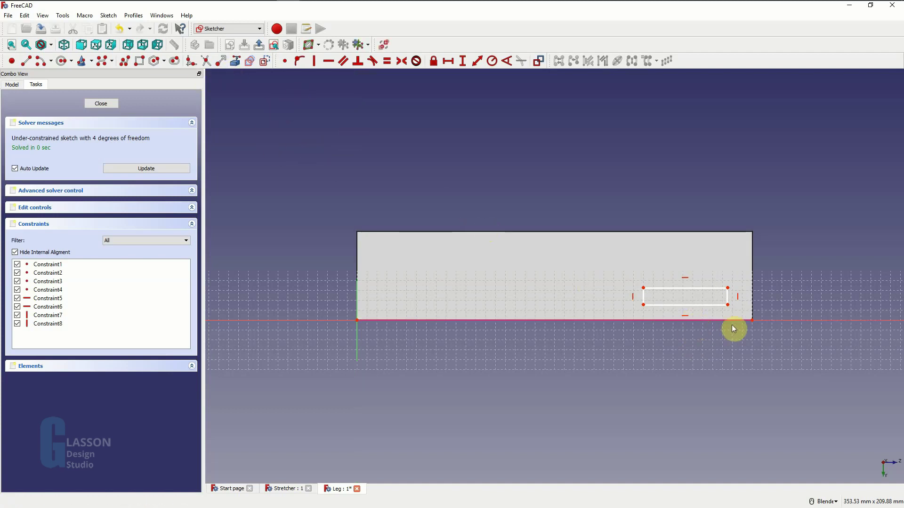
# - Link the face's lower edge as external geometry and constrain the rectangle's lower-right corner 10 mm vertically from that edge's right endpoint
pyautogui.click(751, 321)
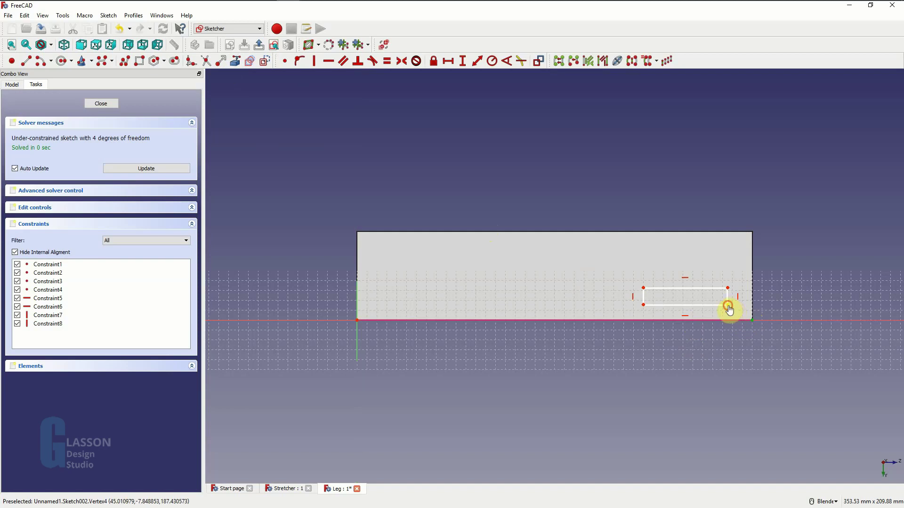
pyautogui.click(727, 304)
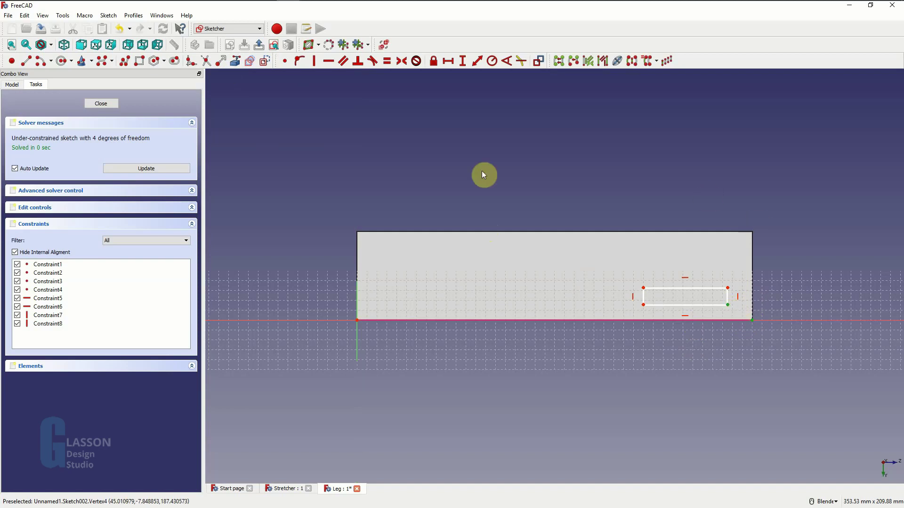
pyautogui.click(461, 62)
pyautogui.write('10')
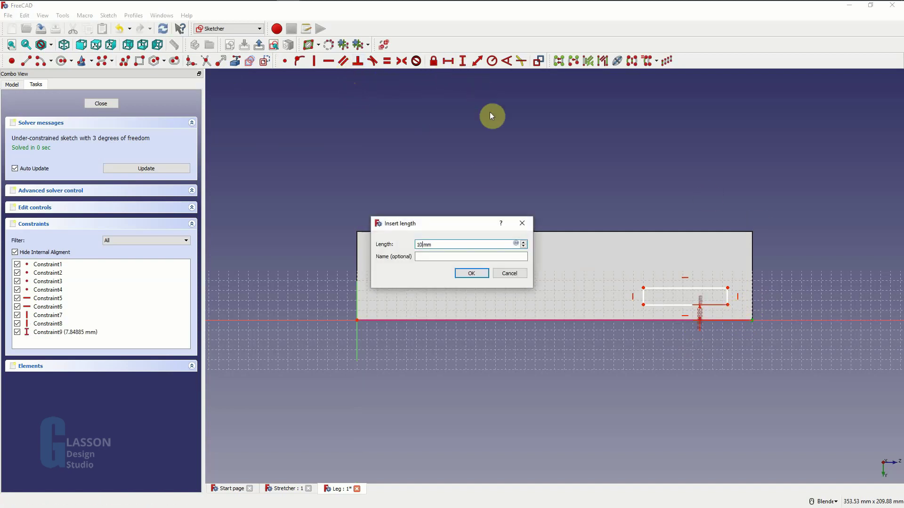
pyautogui.press('Return')
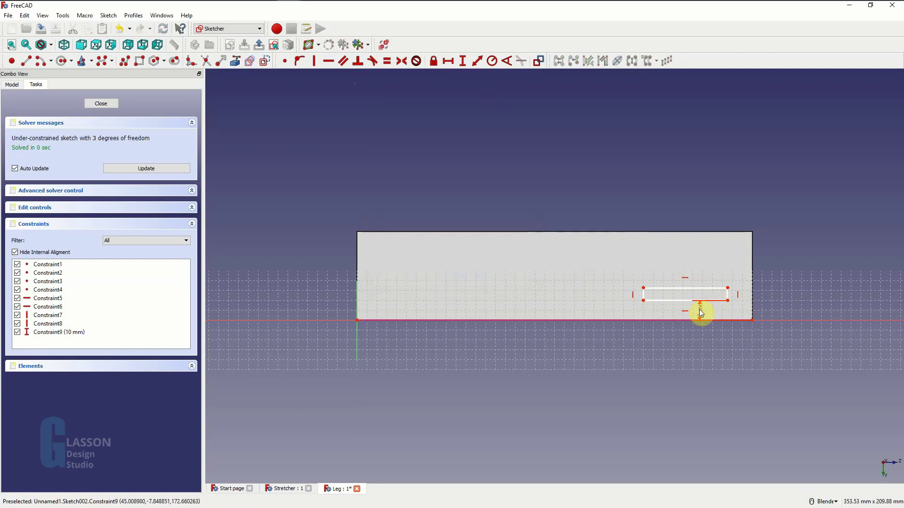
pyautogui.moveTo(698, 308)
pyautogui.mouseDown()
pyautogui.moveTo(797, 315)
pyautogui.moveTo(769, 316)
pyautogui.mouseUp()
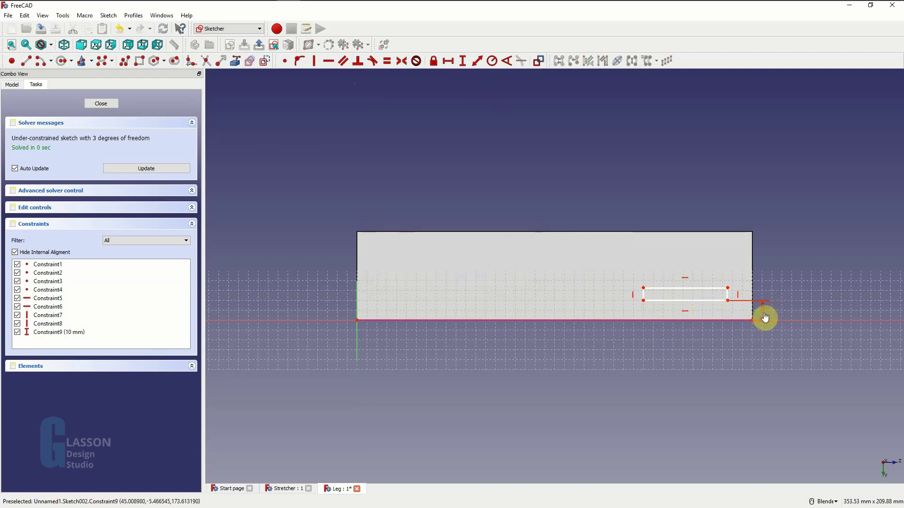
# - Constrain the rectangle's lower-right corner 15 mm horizontally from the linked edge's right endpoint and place the dimension below the face
pyautogui.click(752, 321)
pyautogui.click(732, 303)
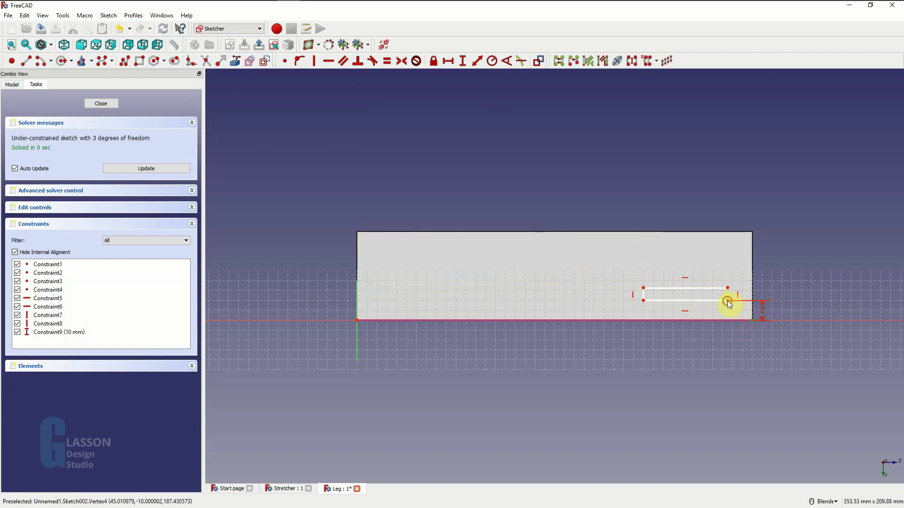
pyautogui.click(447, 64)
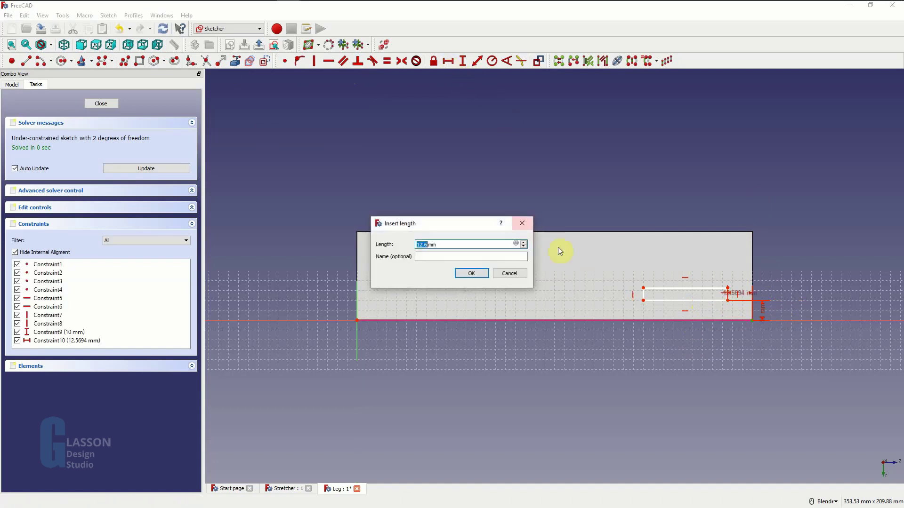
pyautogui.write('15')
pyautogui.click(459, 266)
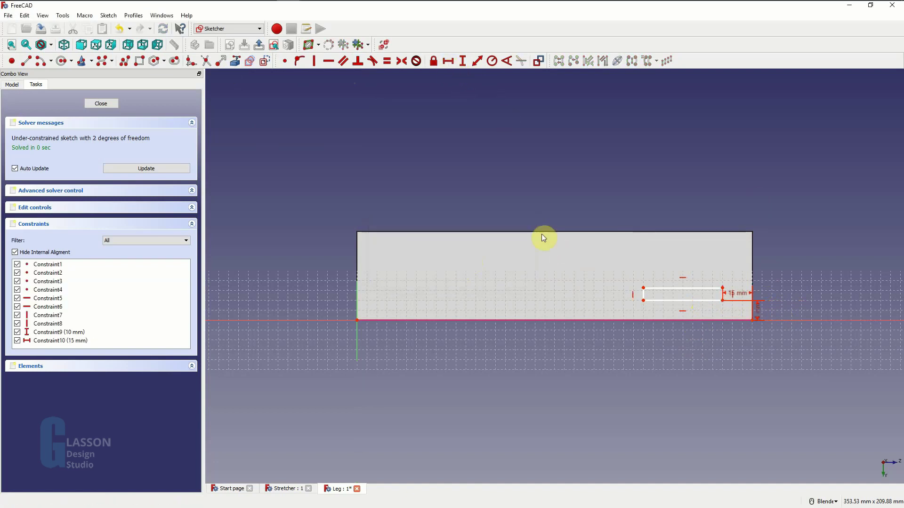
pyautogui.moveTo(735, 294); pyautogui.dragTo(738, 331)
# - Constrain the second mortice rectangle's short side to 10 mm and shift its dimension label clear of the arrows
pyautogui.click(643, 295)
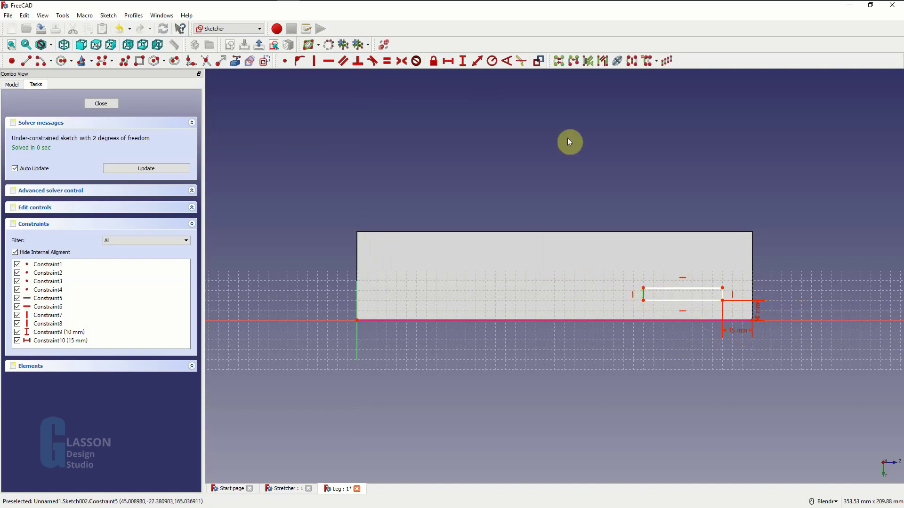
pyautogui.click(462, 61)
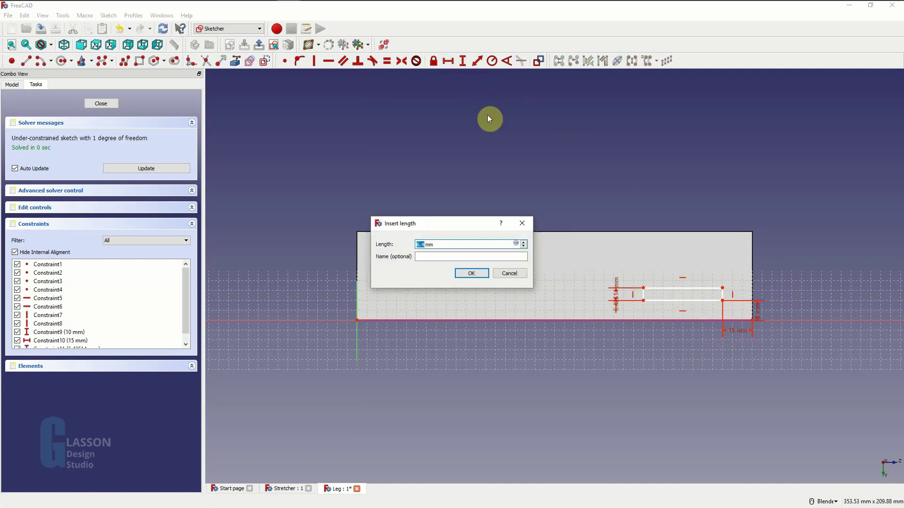
pyautogui.write('10')
pyautogui.press('Return')
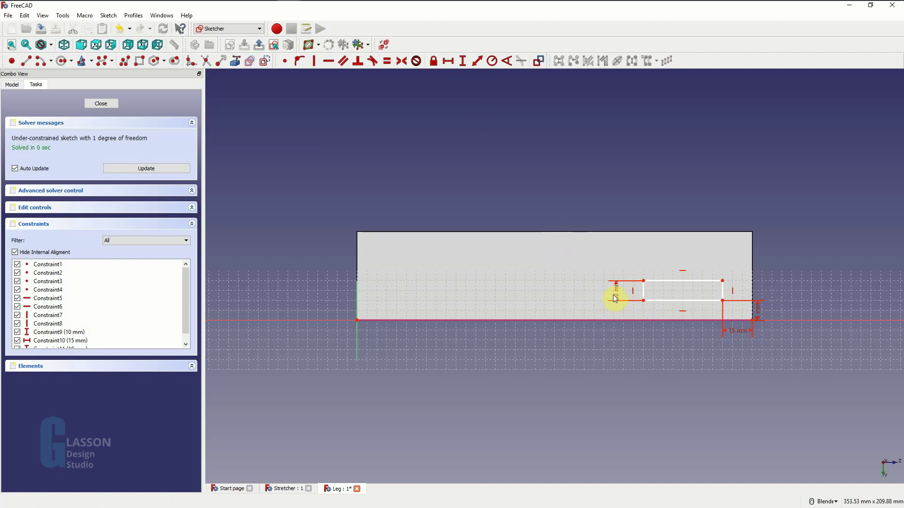
pyautogui.moveTo(616, 297); pyautogui.dragTo(618, 268)
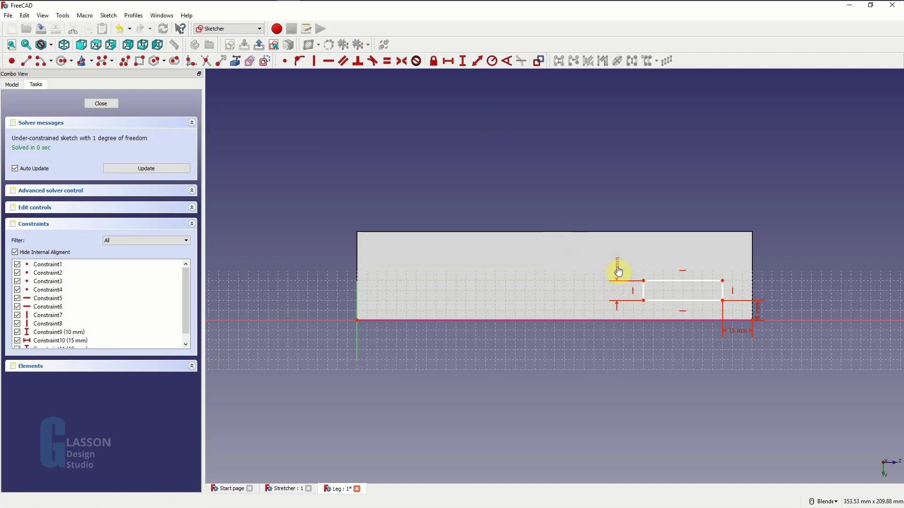
# - Constrain the second mortice rectangle's long side to 35 mm
pyautogui.click(689, 281)
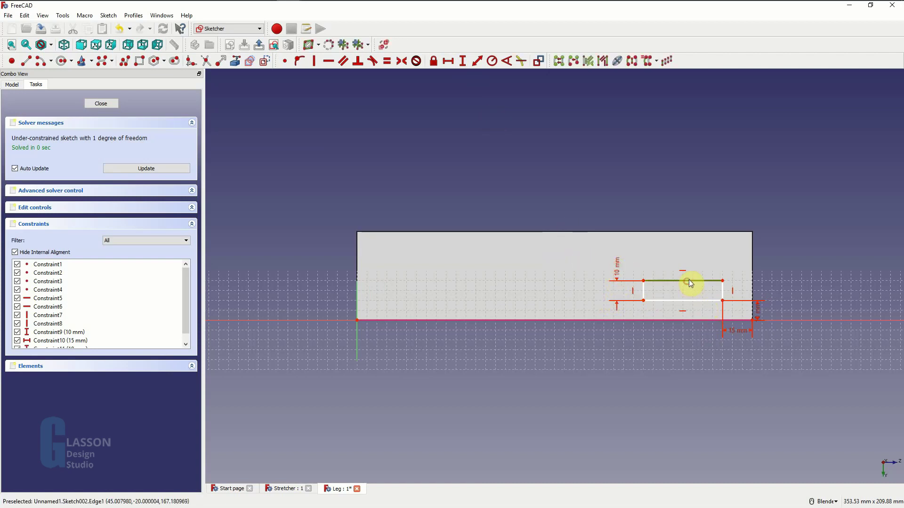
pyautogui.click(450, 61)
pyautogui.write('35')
pyautogui.press('Return')
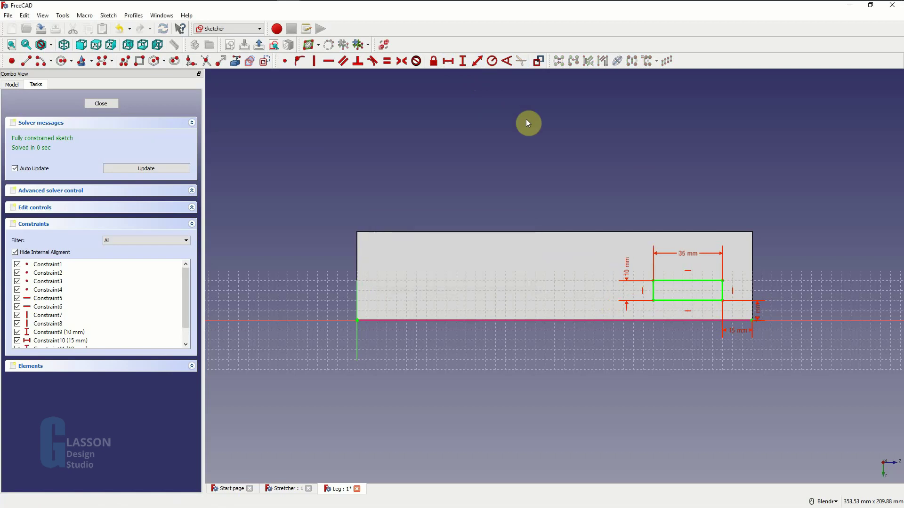
# - Close the finished sketch and pocket it into the leg to cut the second mortice
pyautogui.click(96, 101)
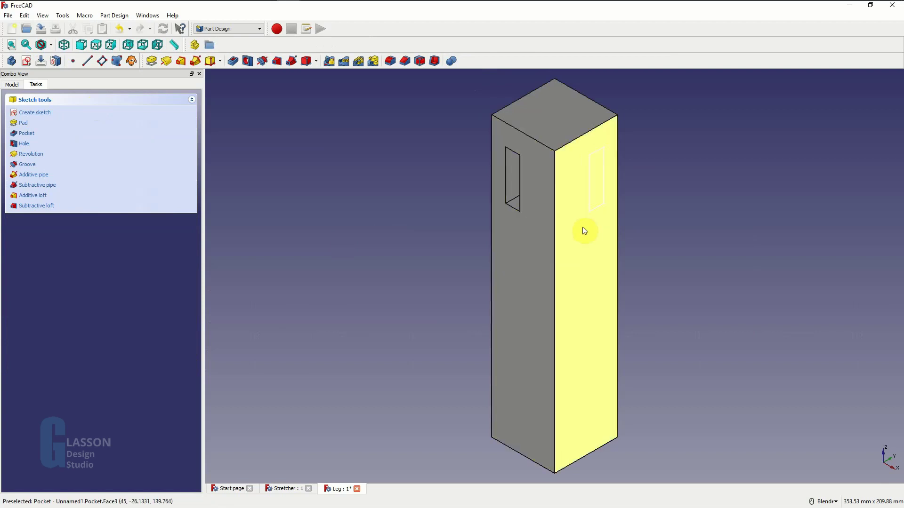
pyautogui.click(231, 61)
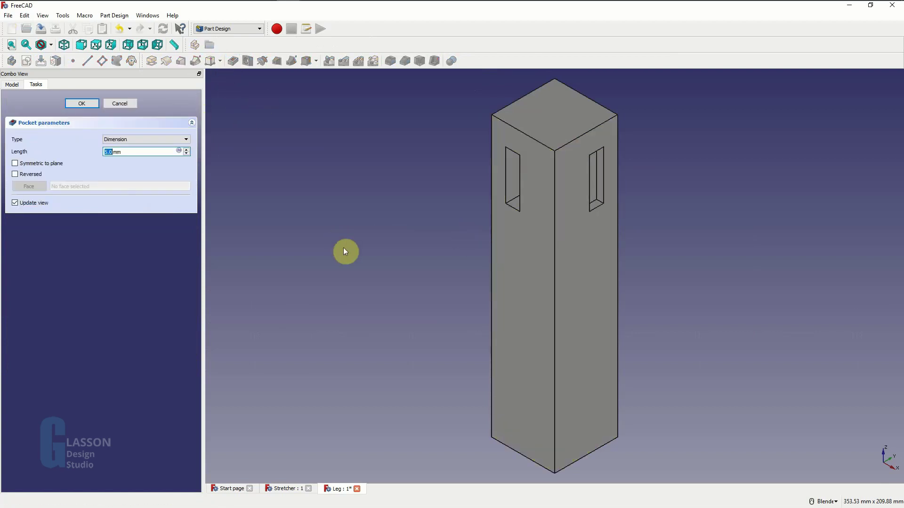
pyautogui.press('Return')
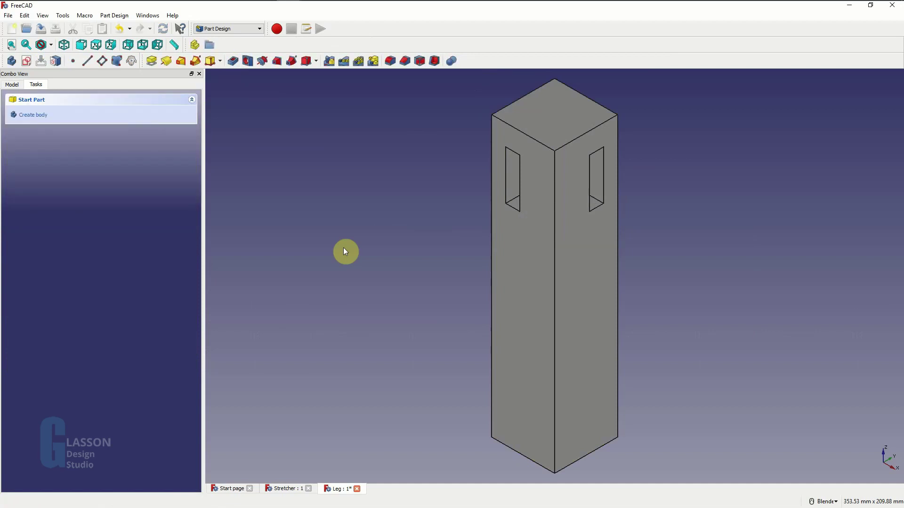
# - Change the leg body's shape color to the purple basic color
pyautogui.click(11, 85)
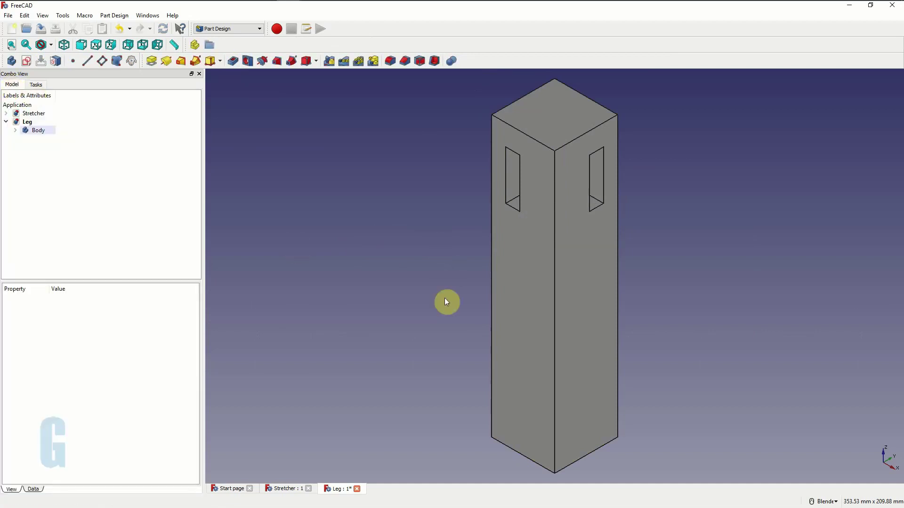
pyautogui.click(37, 134)
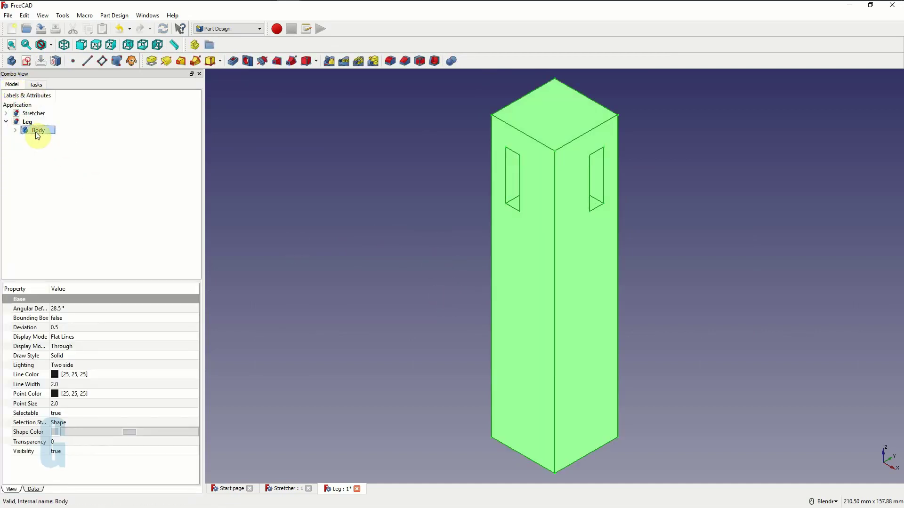
pyautogui.click(129, 432)
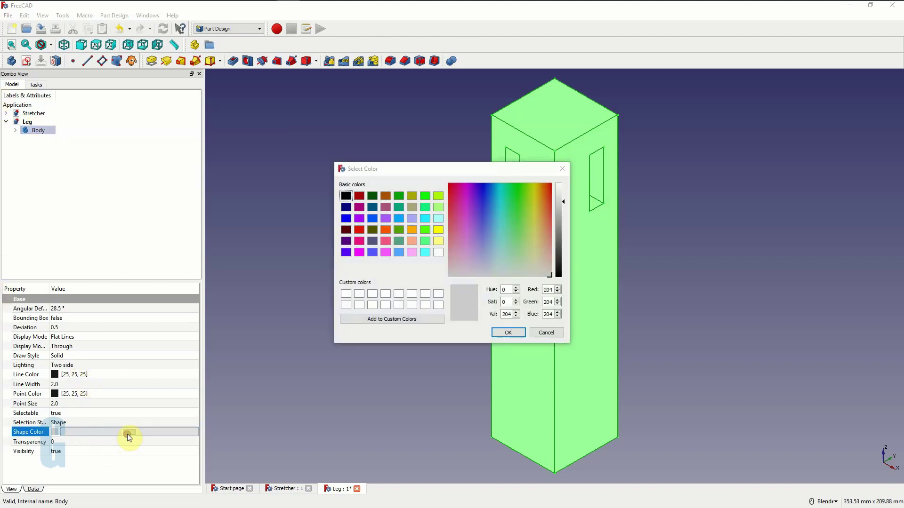
pyautogui.click(357, 221)
pyautogui.click(508, 333)
pyautogui.click(450, 311)
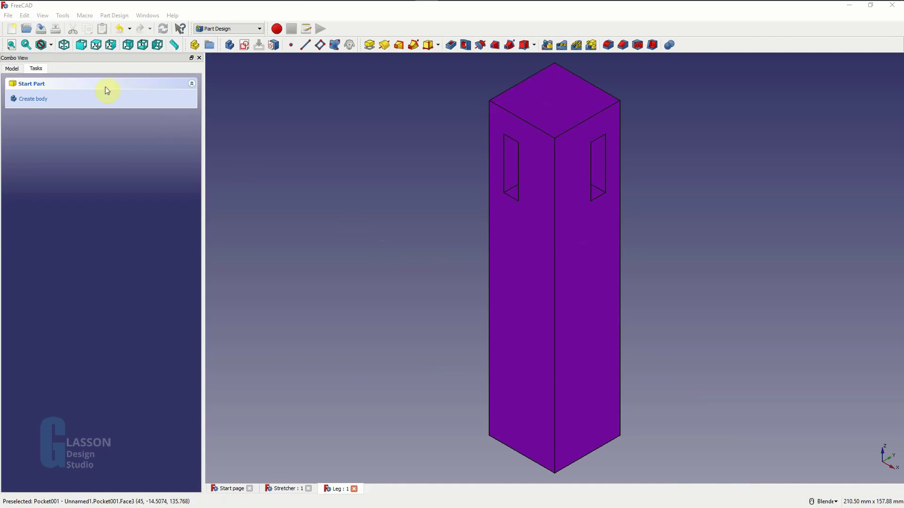
# - Create a new empty document and switch to the Assembly 2 workbench
pyautogui.click(13, 31)
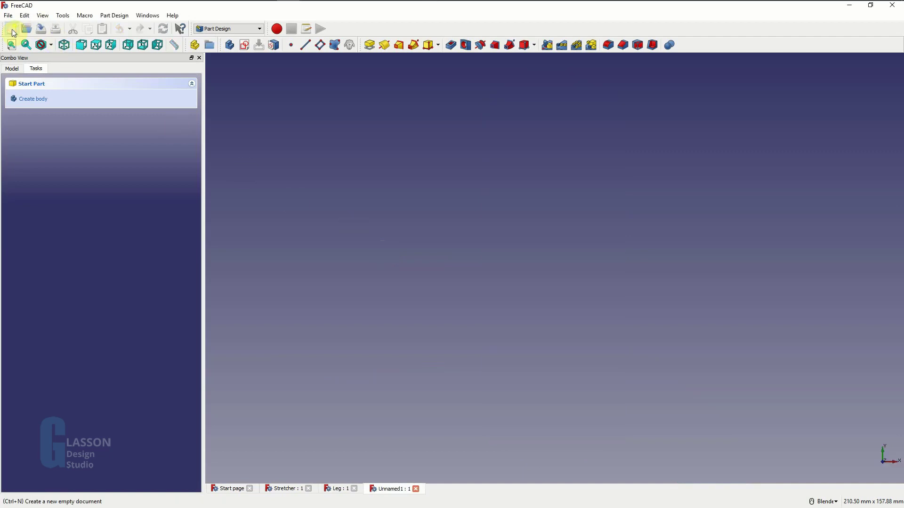
pyautogui.click(217, 29)
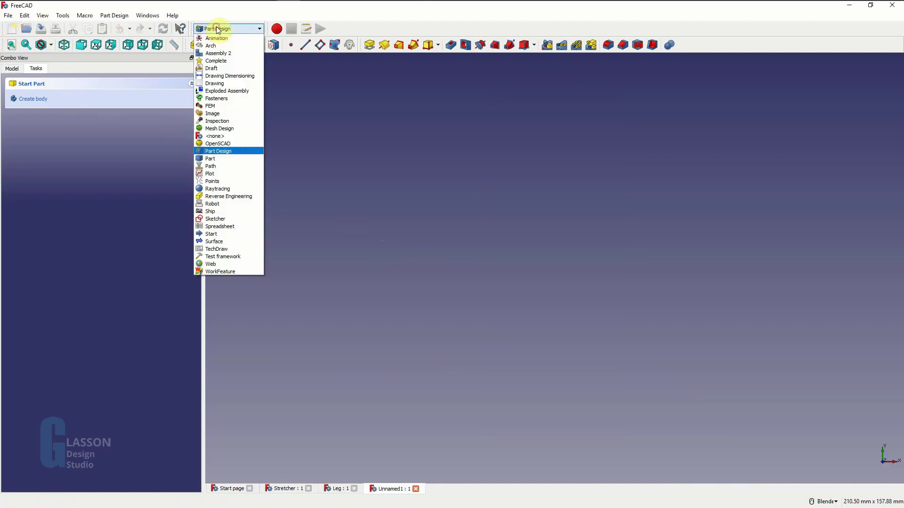
pyautogui.click(213, 53)
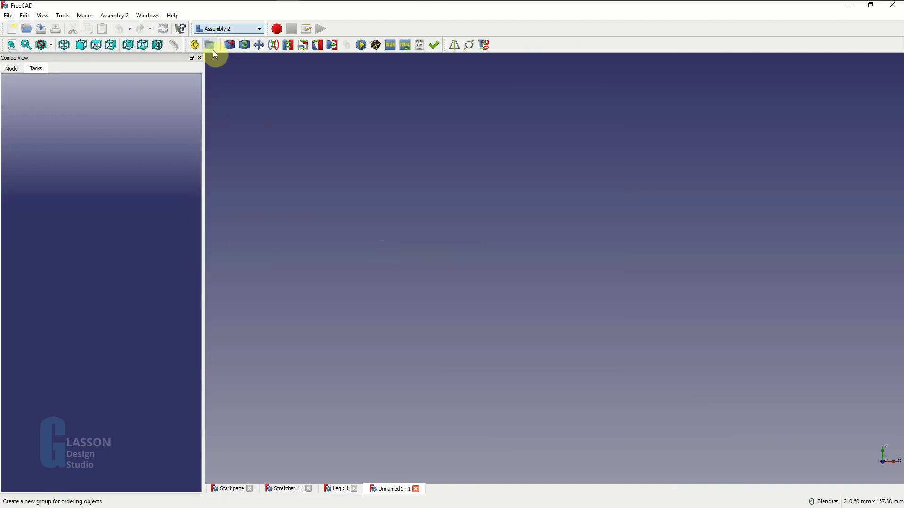
# - Import the part from Leg.FCStd into the assembly and show it in axonometric view
pyautogui.click(229, 45)
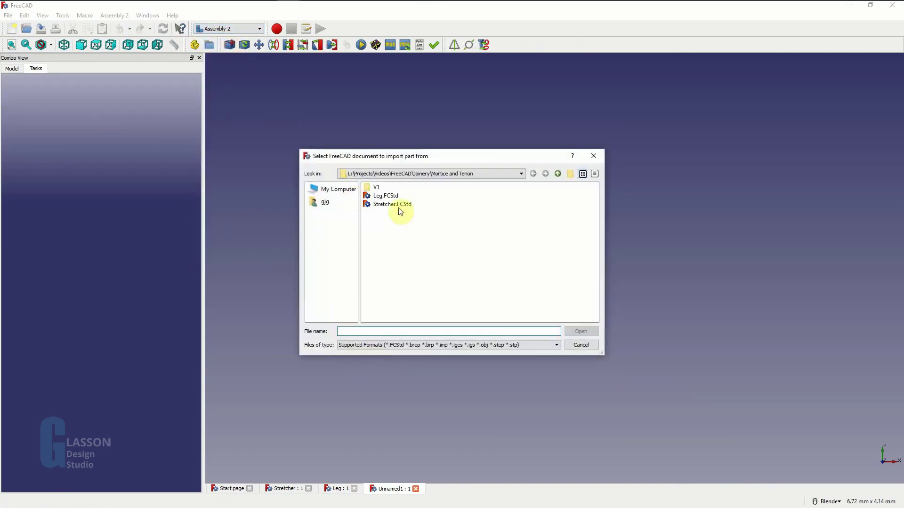
pyautogui.click(390, 194)
pyautogui.click(579, 331)
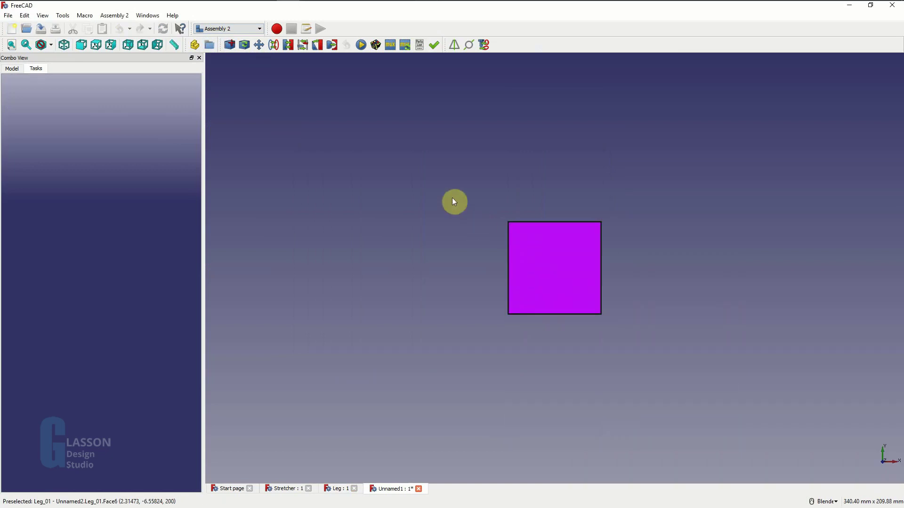
pyautogui.click(64, 45)
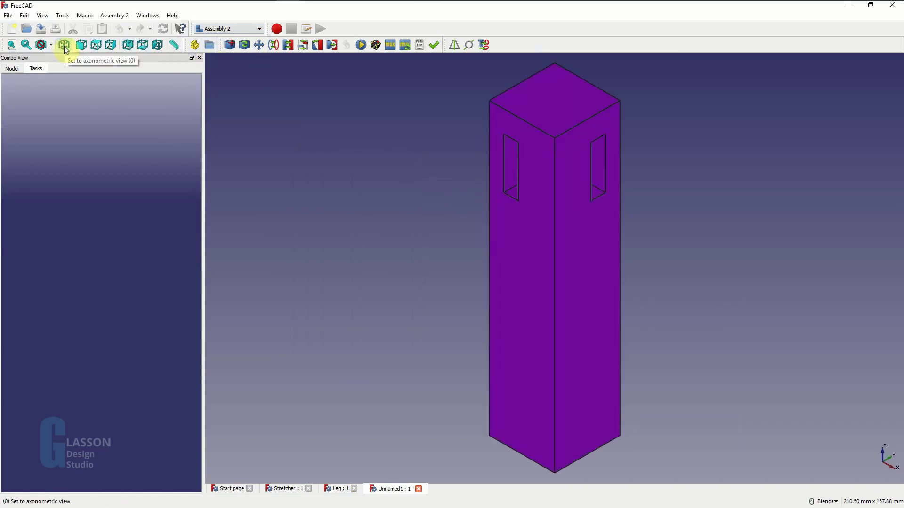
# - Import the part from Stretcher.FCStd and place it in front of the leg's lower end
pyautogui.click(230, 45)
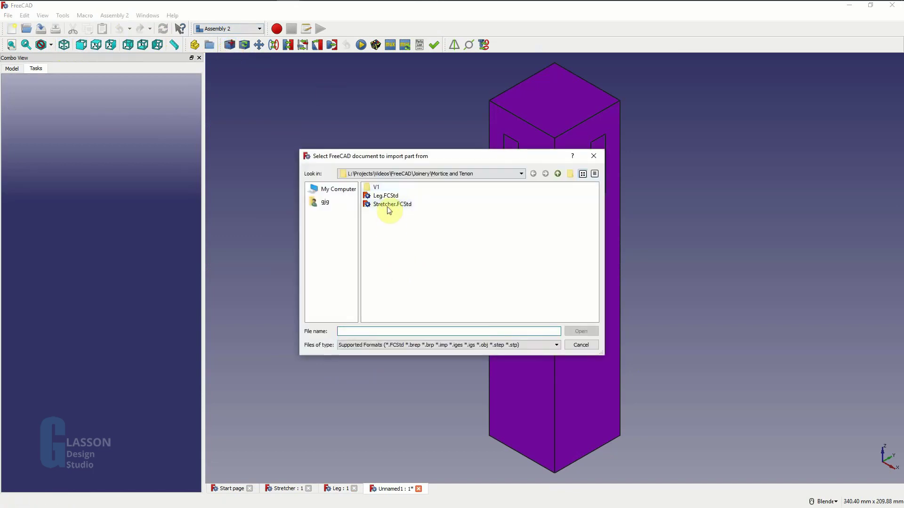
pyautogui.click(388, 204)
pyautogui.click(582, 332)
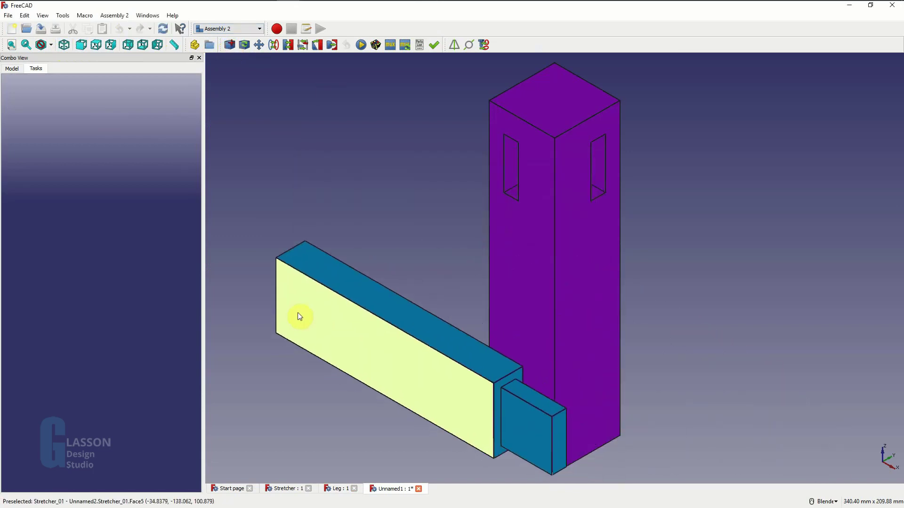
pyautogui.click(294, 310)
# - Import Stretcher.FCStd a second time and place this copy on the opposite side of the leg, well clear of it
pyautogui.scroll(-5, 338, 291)
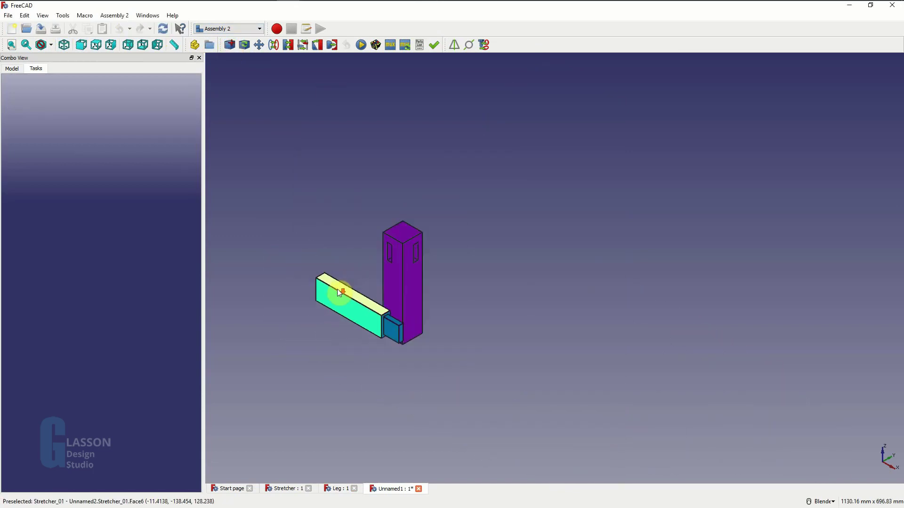
pyautogui.click(234, 47)
pyautogui.click(404, 204)
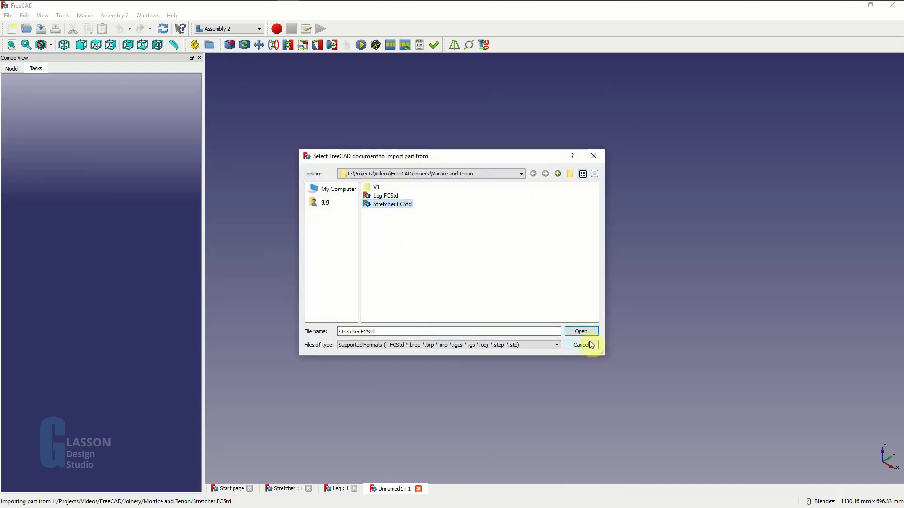
pyautogui.click(584, 331)
pyautogui.click(590, 341)
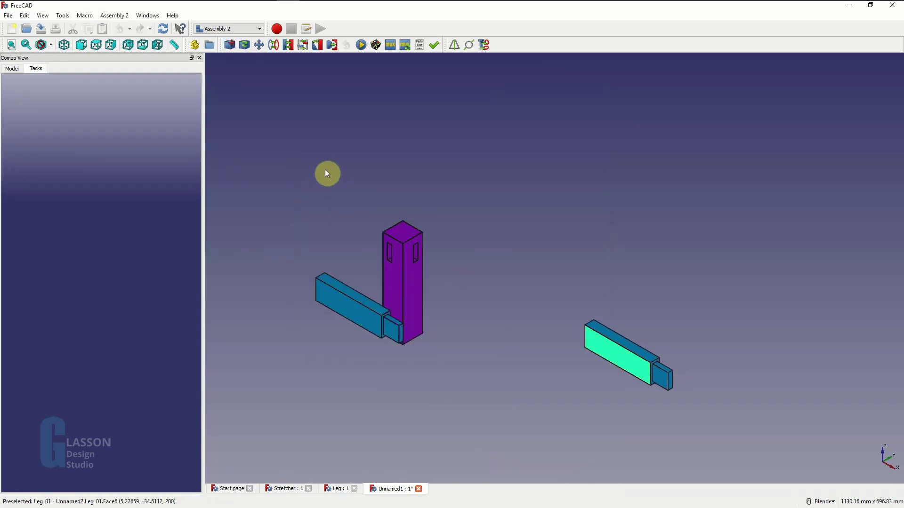
# - Save the new document as Assembly in the Mortice and Tenon folder
pyautogui.hotkey('ctrl', 'shift', 's')
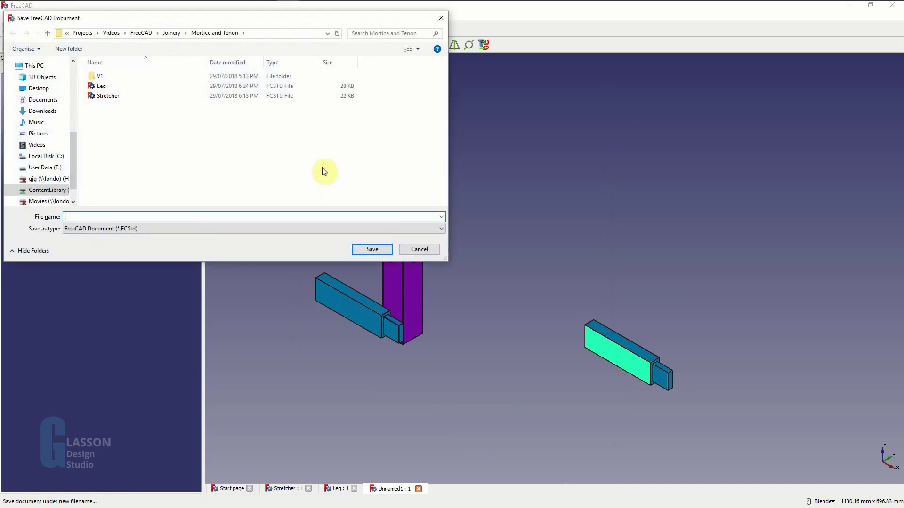
pyautogui.write('Assembly')
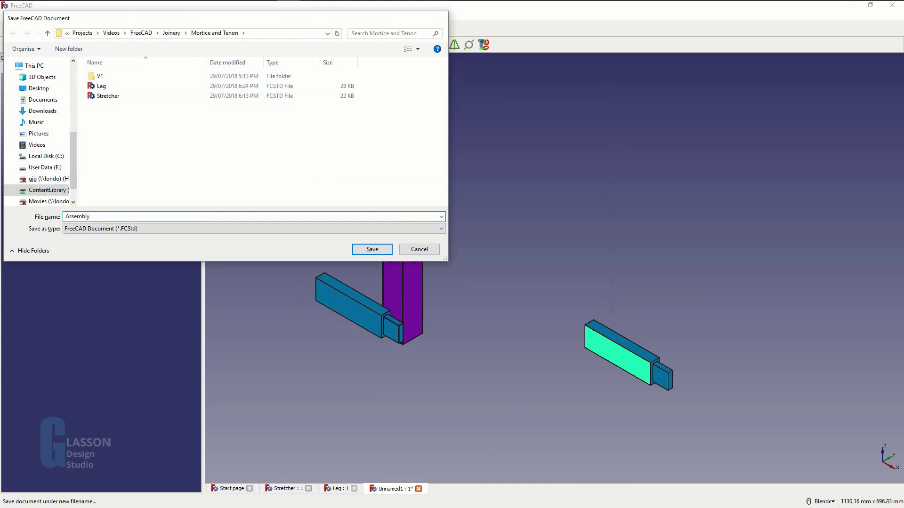
pyautogui.press('Return')
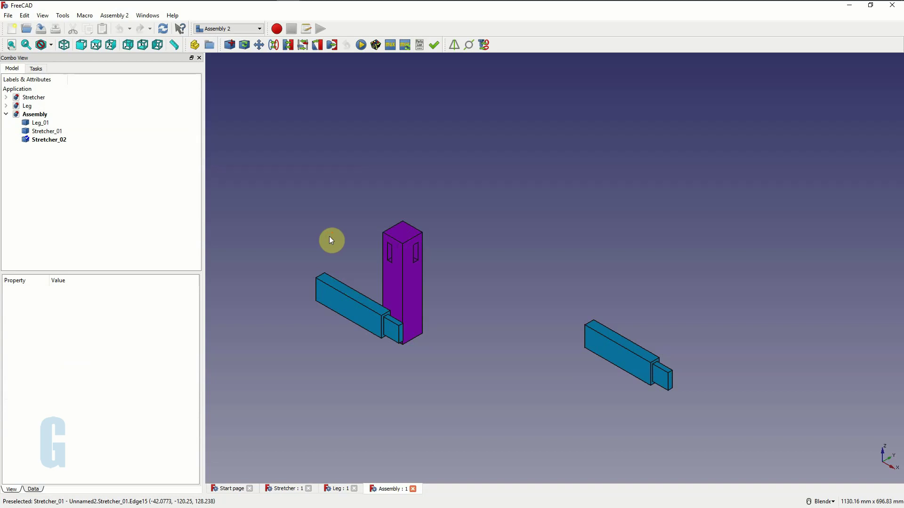
# - Rotate Stretcher_01 by 90° about the vertical axis and move it clear of the leg with its tenon pointing towards it
pyautogui.click(346, 297)
pyautogui.rightClick(57, 133)
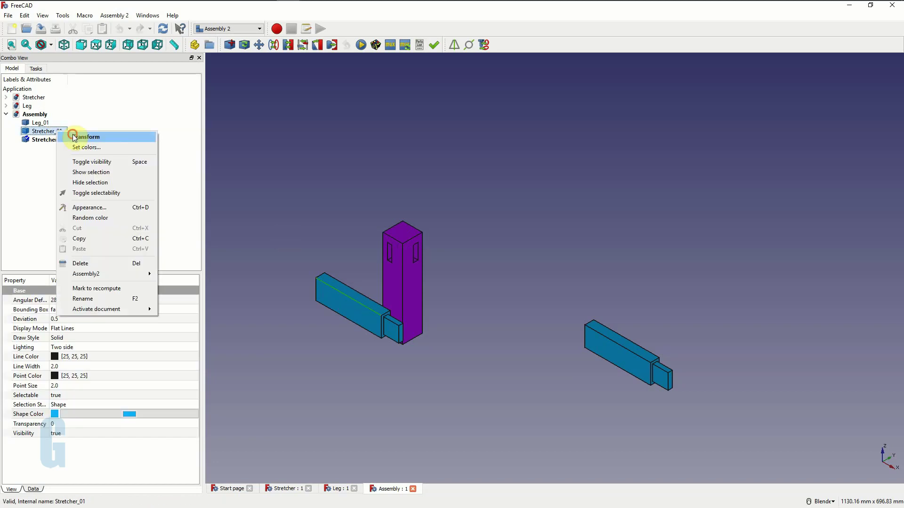
pyautogui.click(74, 137)
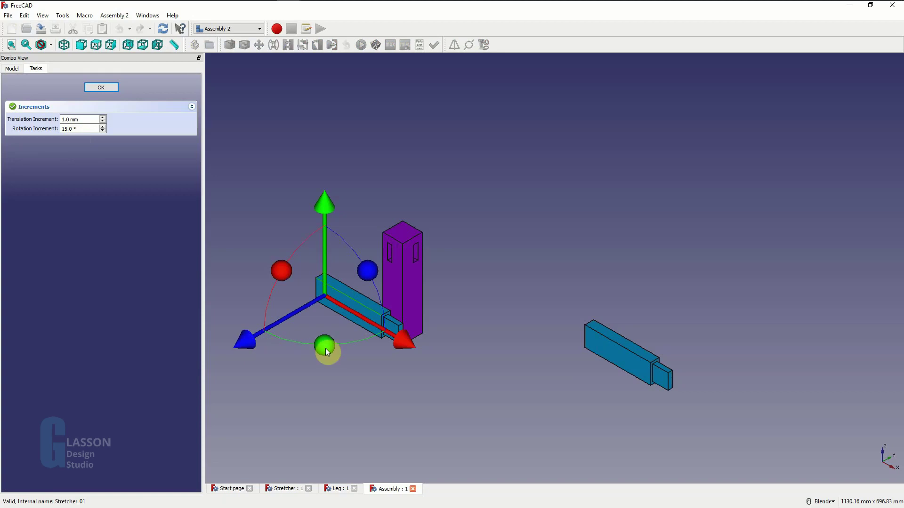
pyautogui.moveTo(325, 349); pyautogui.dragTo(391, 296)
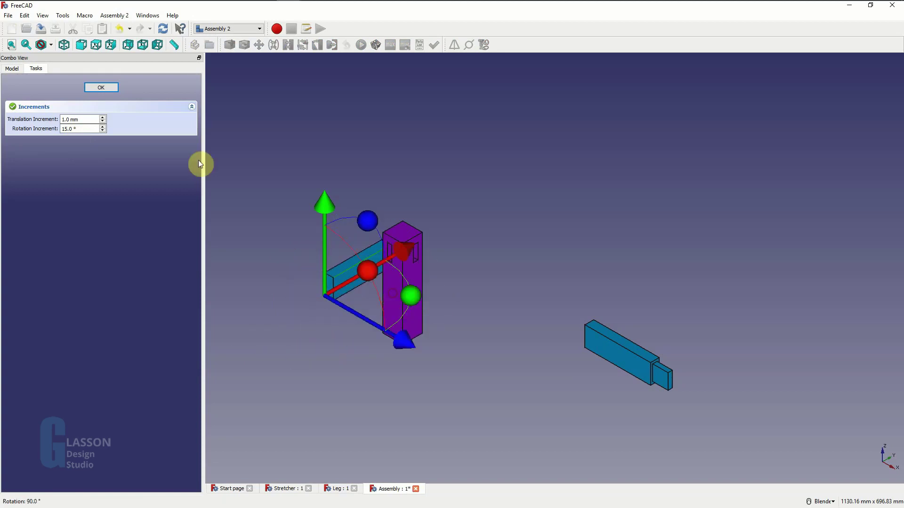
pyautogui.click(94, 87)
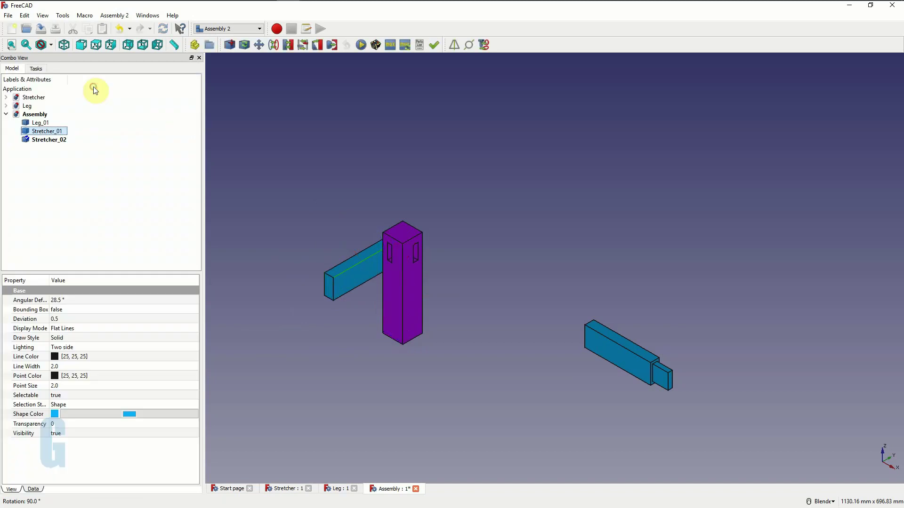
pyautogui.click(259, 45)
pyautogui.click(252, 354)
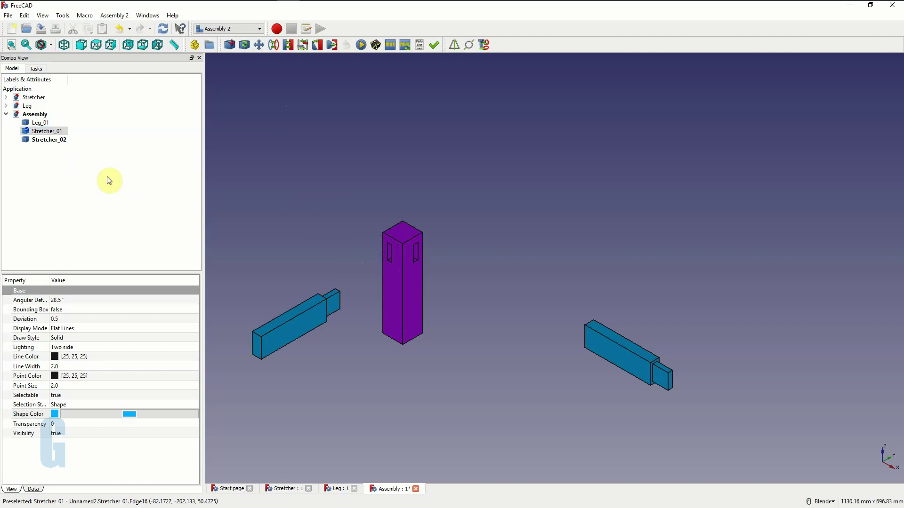
# - Rotate Stretcher_02 by 180° about the vertical axis so its tenon faces the leg, and save the assembly
pyautogui.rightClick(622, 346)
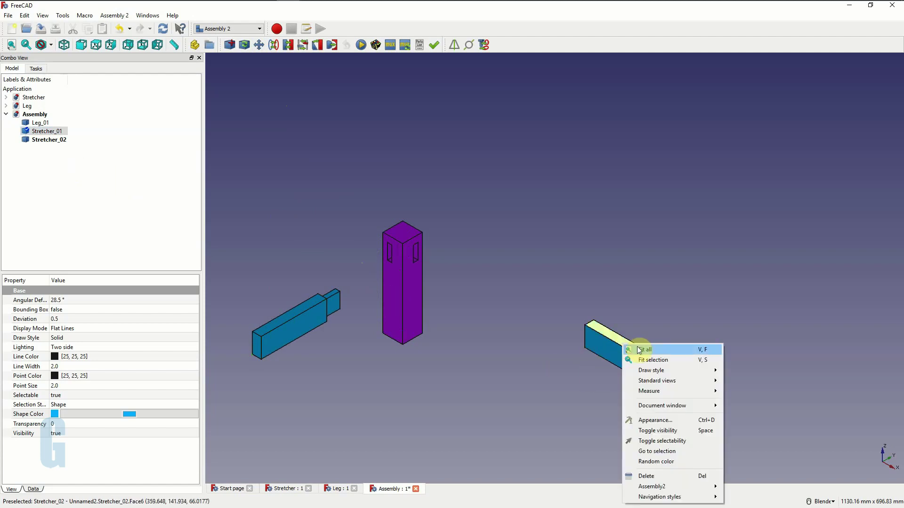
pyautogui.click(619, 342)
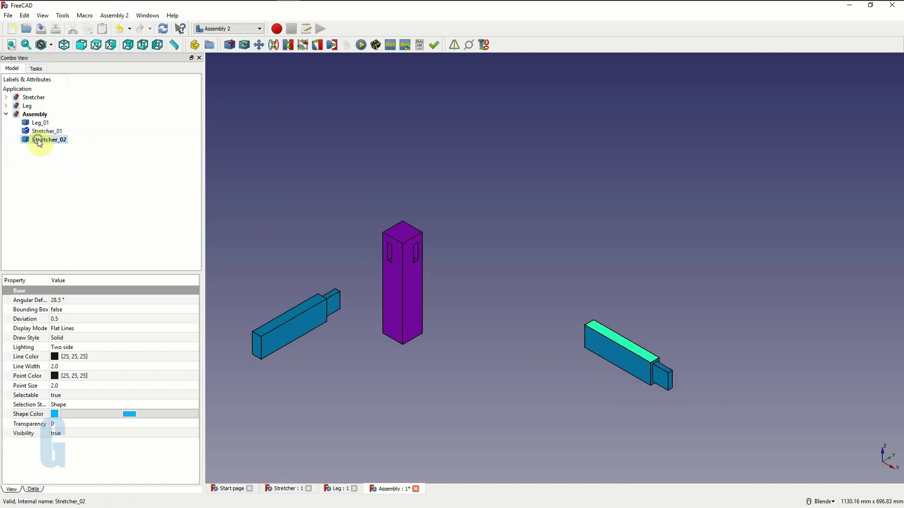
pyautogui.rightClick(47, 139)
pyautogui.click(50, 146)
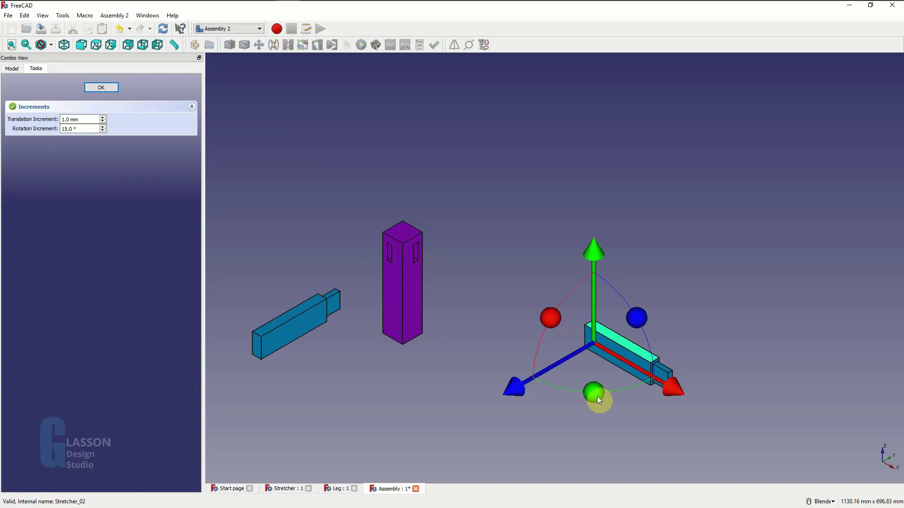
pyautogui.moveTo(597, 400); pyautogui.dragTo(587, 330)
pyautogui.click(101, 87)
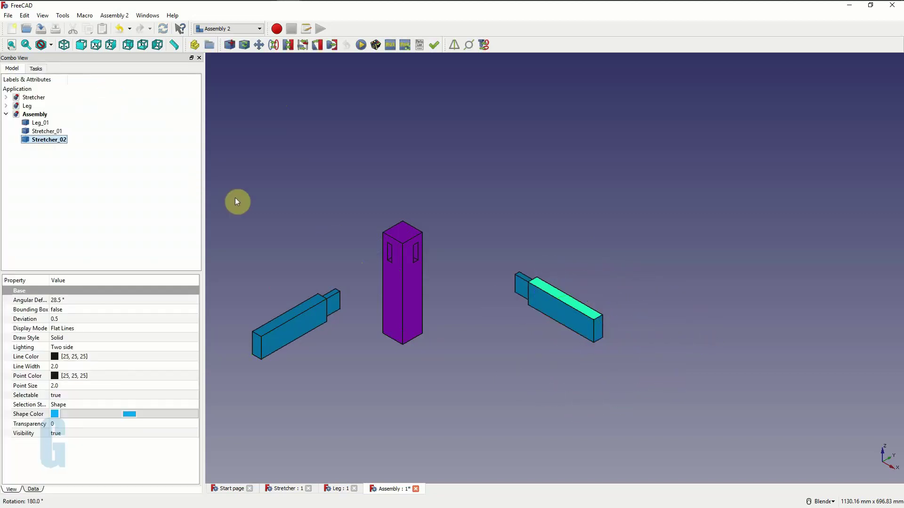
pyautogui.click(239, 202)
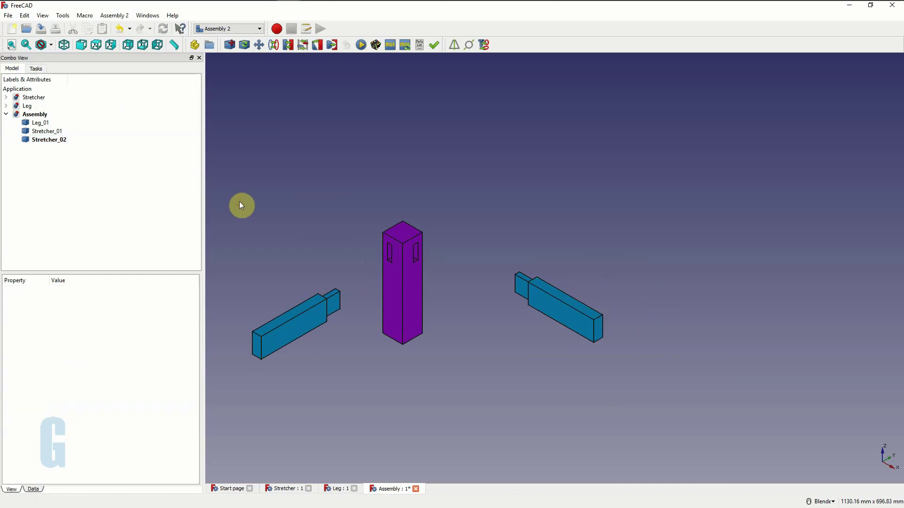
pyautogui.hotkey('ctrl', 's')
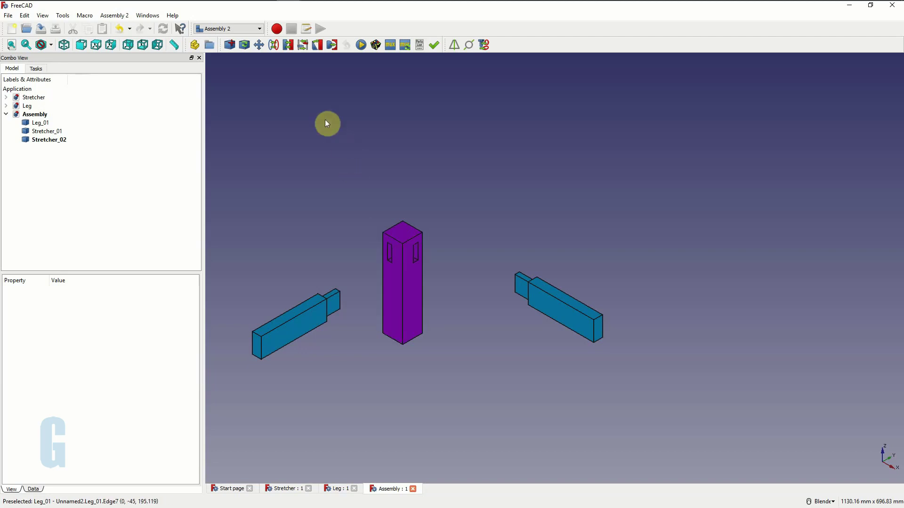
# - Add a plane constraint between the upper inner face of the Leg's mortice and the top face of Stretcher_01's tenon
pyautogui.click(289, 46)
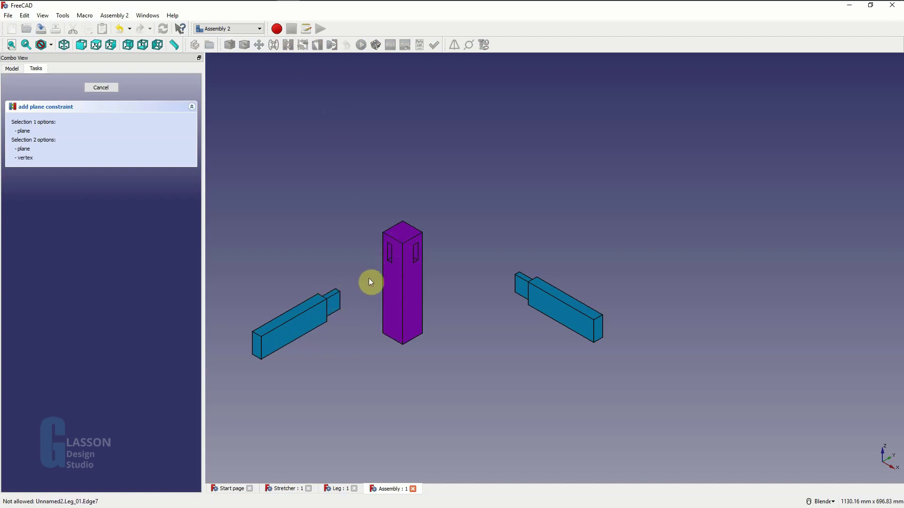
pyautogui.scroll(5, 384, 281)
pyautogui.moveTo(376, 282); pyautogui.dragTo(474, 207, button='middle')
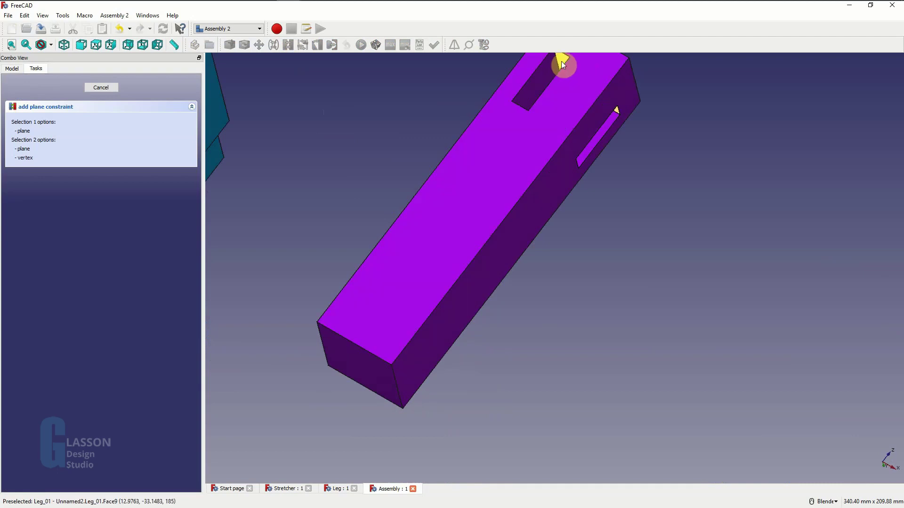
pyautogui.keyDown('shift'); pyautogui.moveTo(561, 61); pyautogui.dragTo(518, 212, button='middle'); pyautogui.keyUp('shift')
pyautogui.scroll(3, 517, 234)
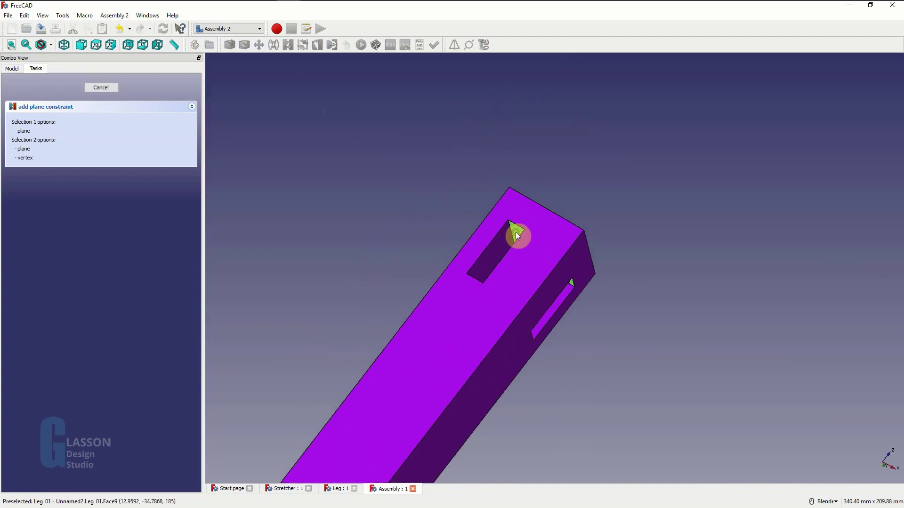
pyautogui.scroll(-5, 517, 236)
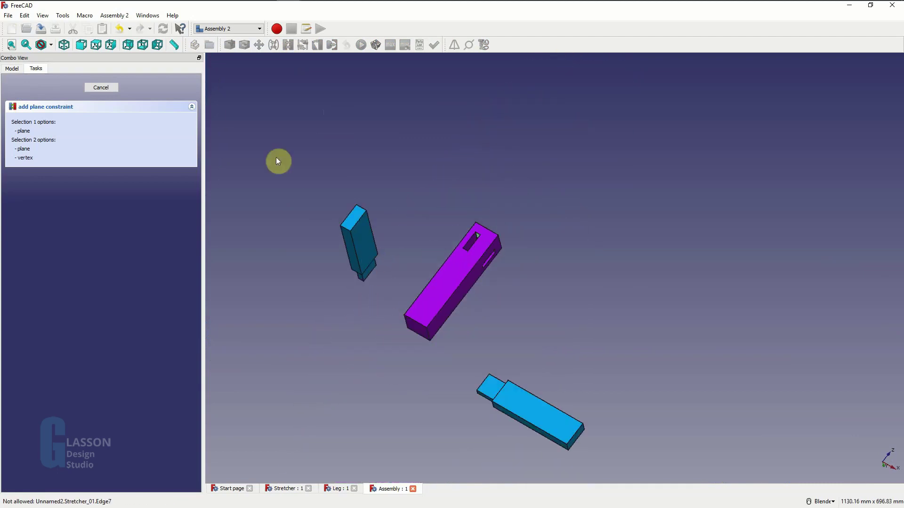
pyautogui.click(128, 45)
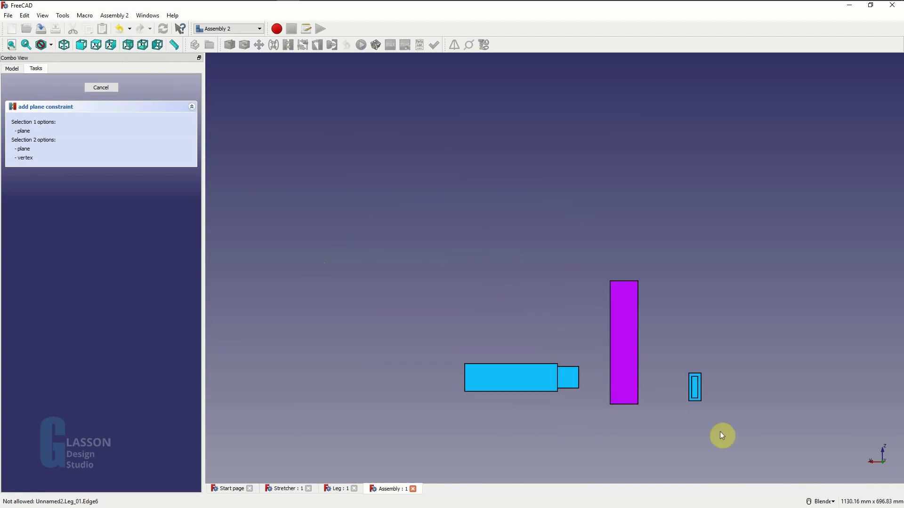
pyautogui.moveTo(714, 370); pyautogui.dragTo(694, 402, button='middle')
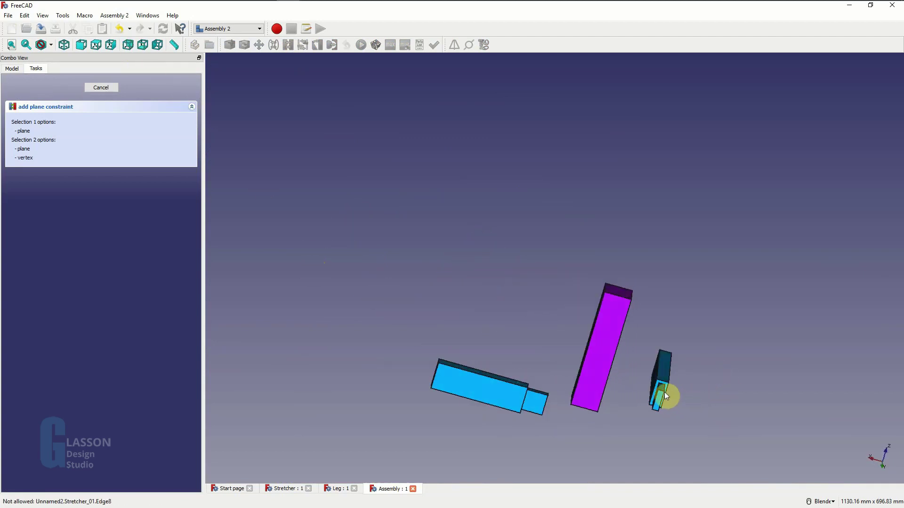
pyautogui.scroll(5, 666, 391)
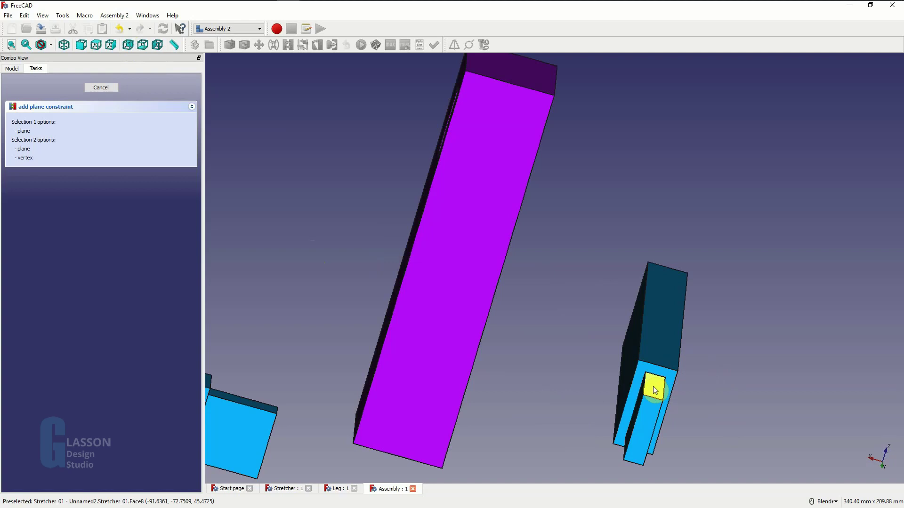
pyautogui.click(653, 386)
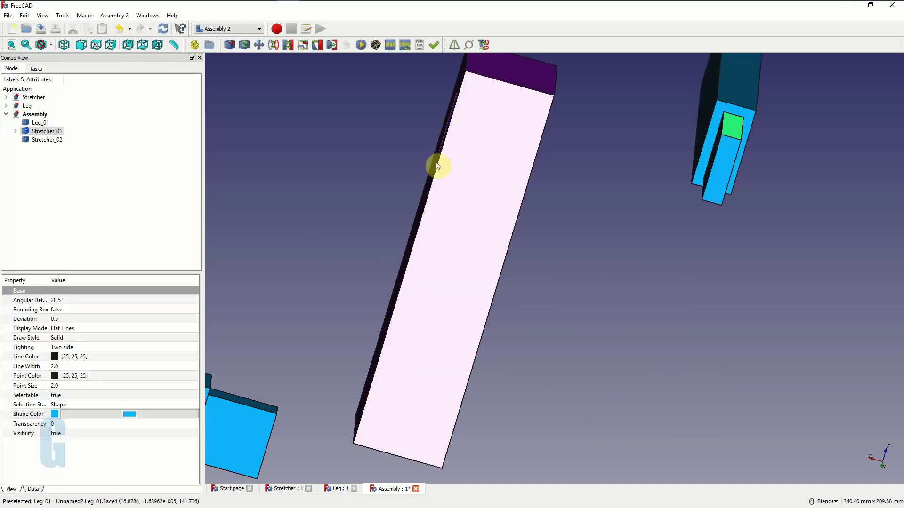
pyautogui.click(81, 47)
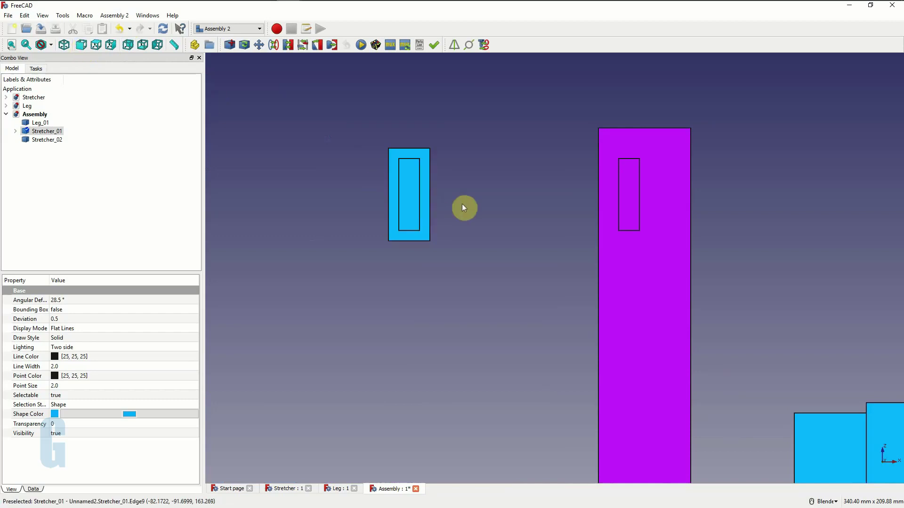
pyautogui.moveTo(472, 205); pyautogui.dragTo(437, 215, button='middle')
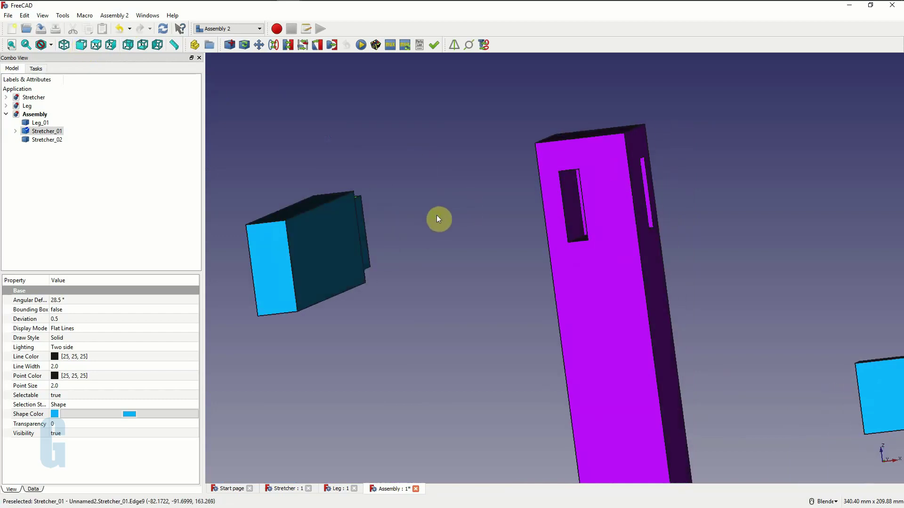
# - Add a plane constraint between a side wall of the Leg's mortice and the matching side face of Stretcher_01's tenon
pyautogui.click(64, 45)
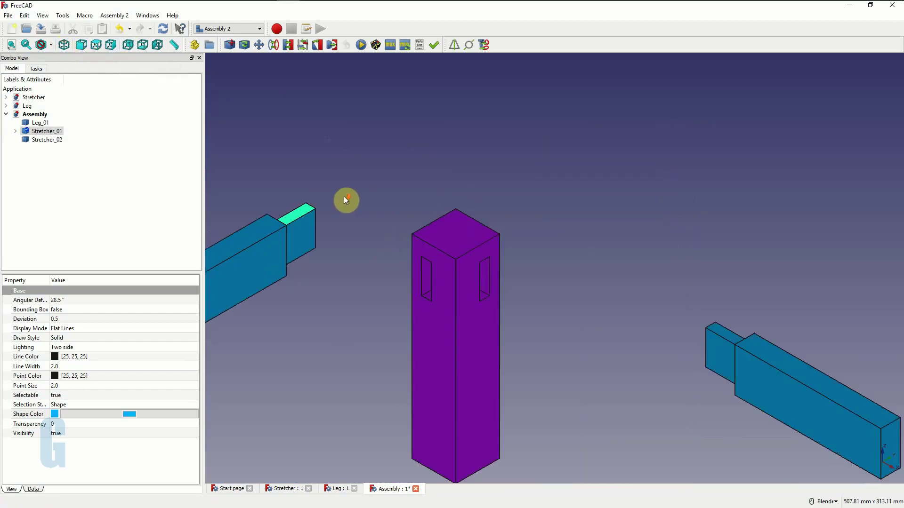
pyautogui.scroll(-3, 346, 200)
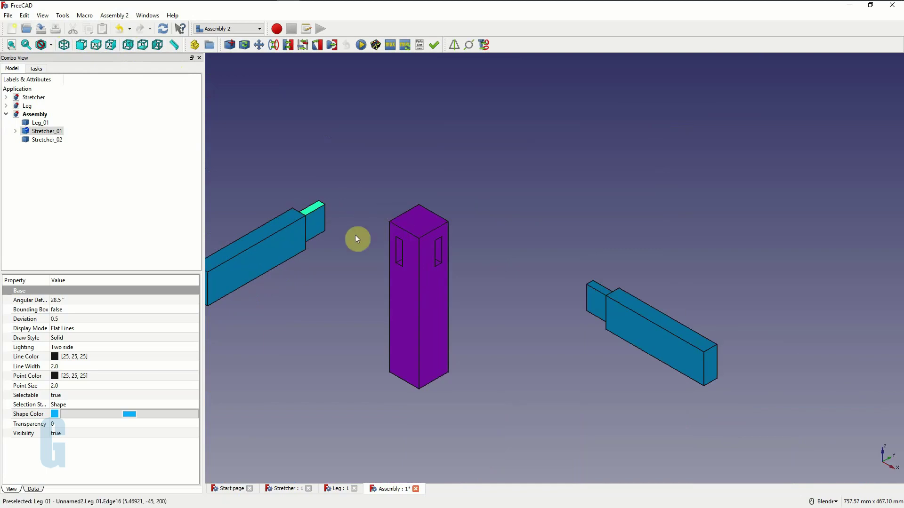
pyautogui.click(332, 255)
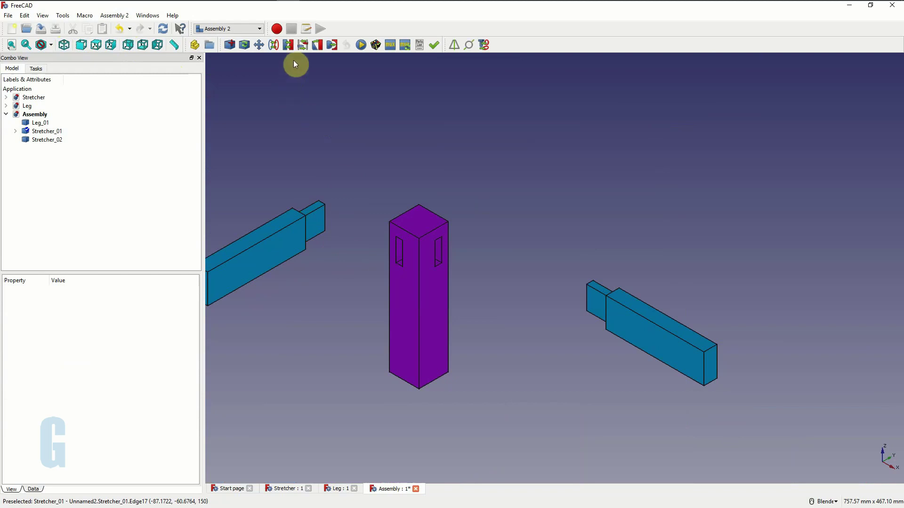
pyautogui.click(288, 45)
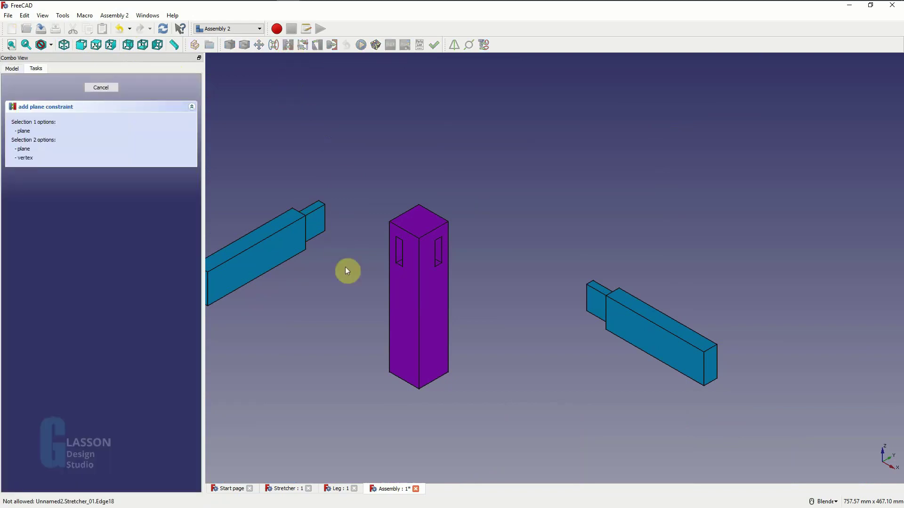
pyautogui.moveTo(315, 270); pyautogui.dragTo(420, 285, button='middle')
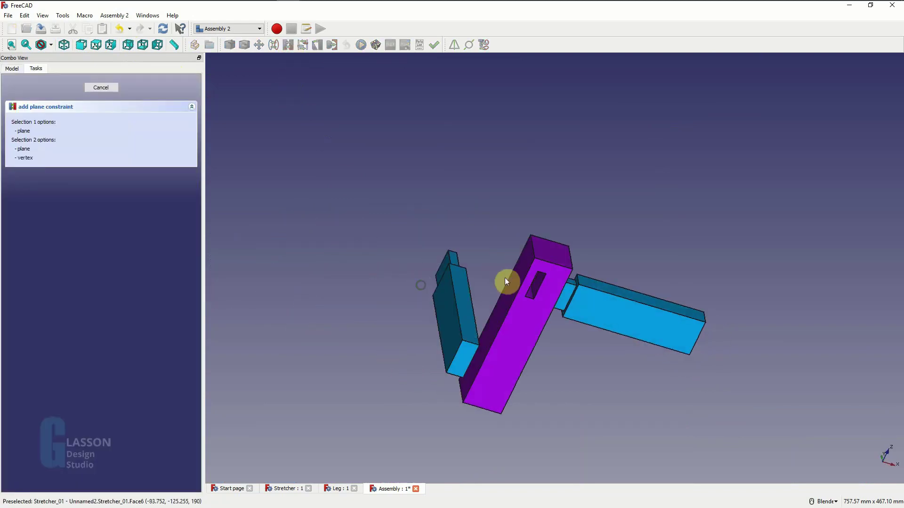
pyautogui.click(539, 286)
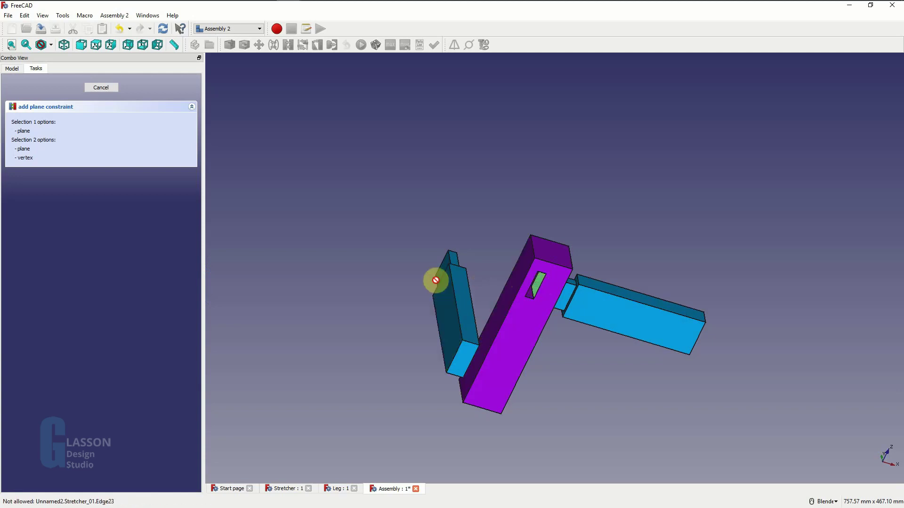
pyautogui.moveTo(435, 280); pyautogui.dragTo(335, 276, button='middle')
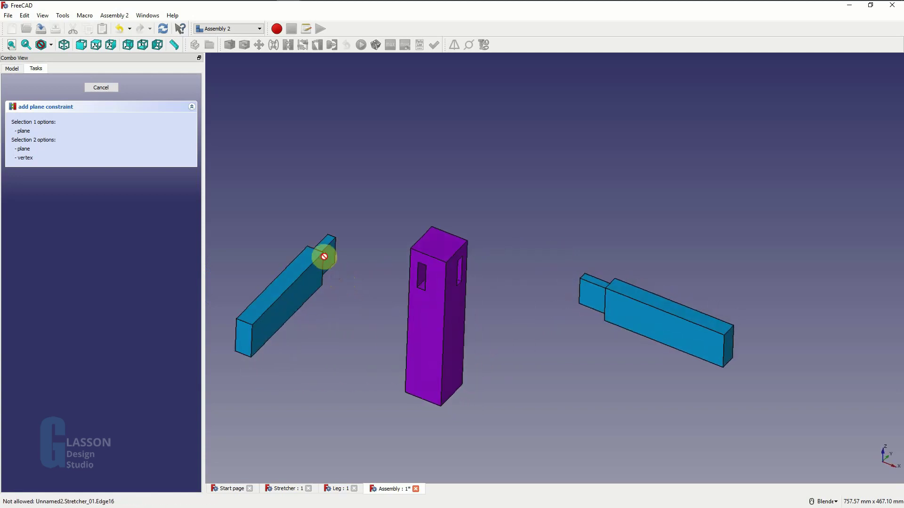
pyautogui.click(330, 260)
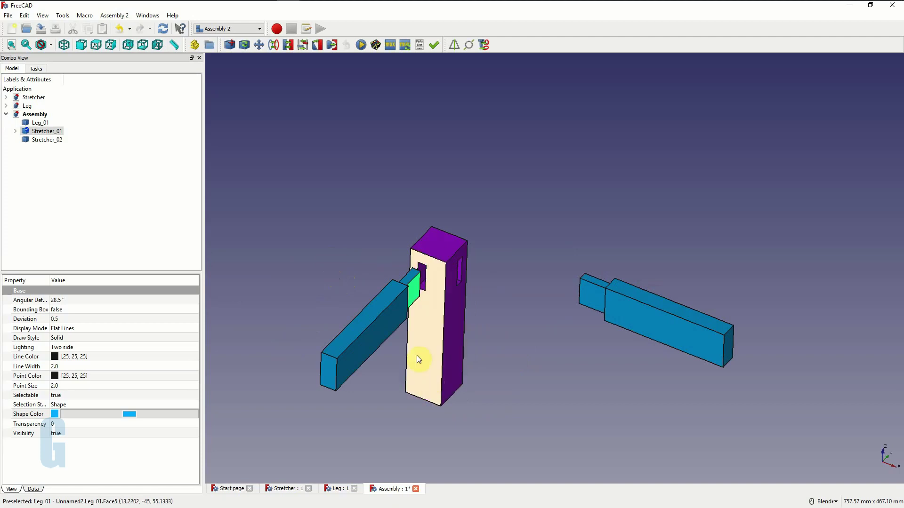
# - Add a plane constraint between the Leg's outer face around the mortice and Stretcher_01's shoulder face, and save the assembly
pyautogui.click(290, 45)
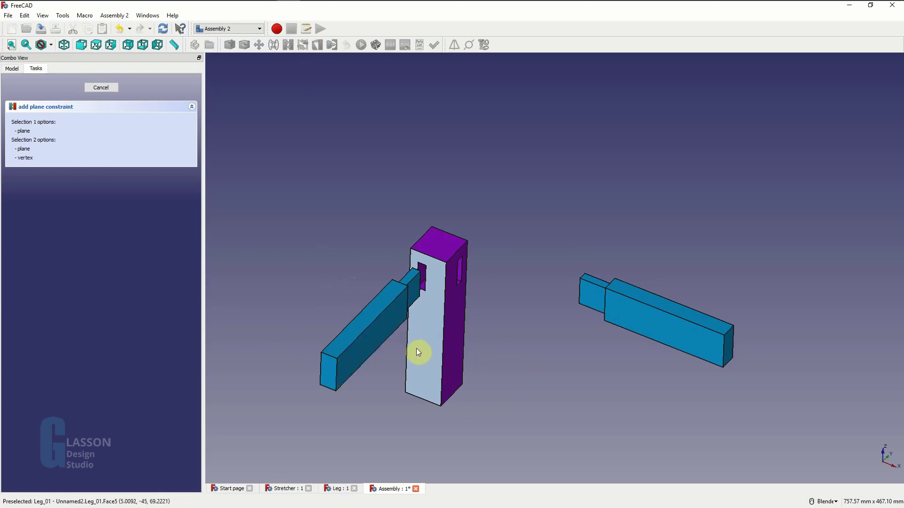
pyautogui.moveTo(400, 361); pyautogui.dragTo(298, 288, button='middle')
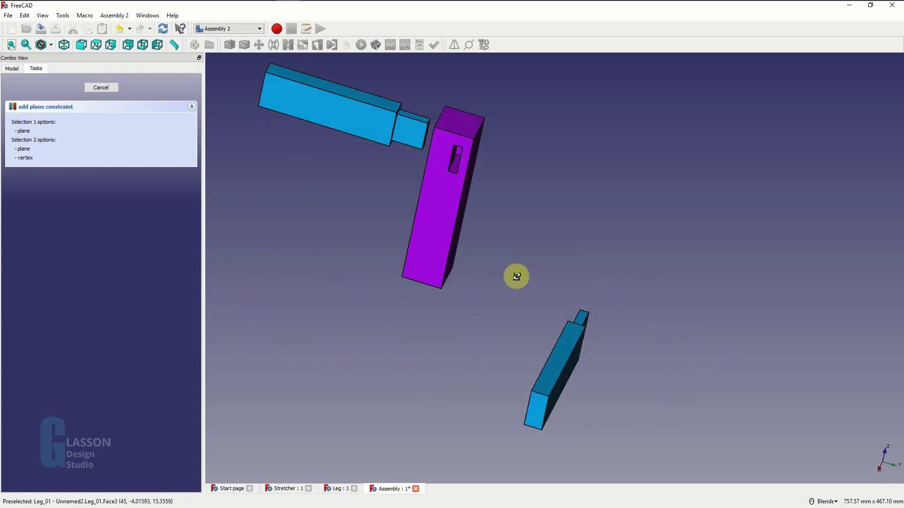
pyautogui.moveTo(516, 277); pyautogui.dragTo(448, 288, button='middle')
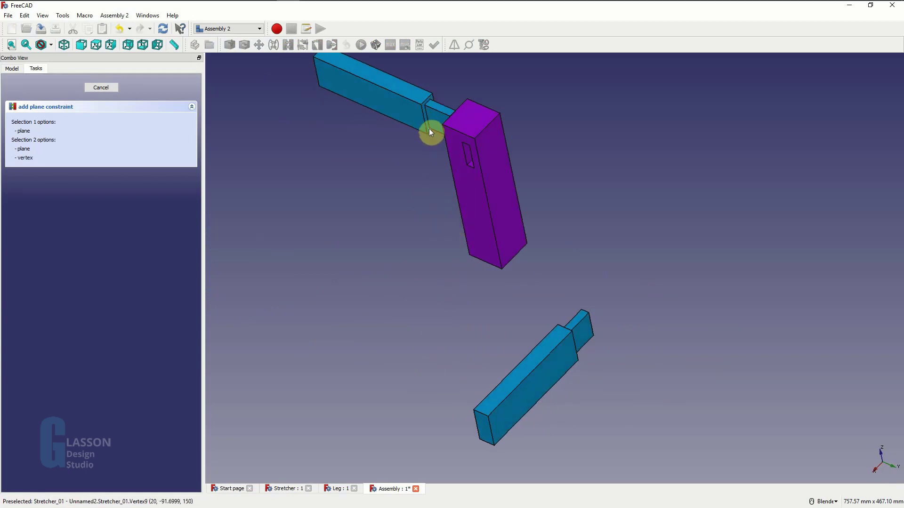
pyautogui.scroll(5, 429, 129)
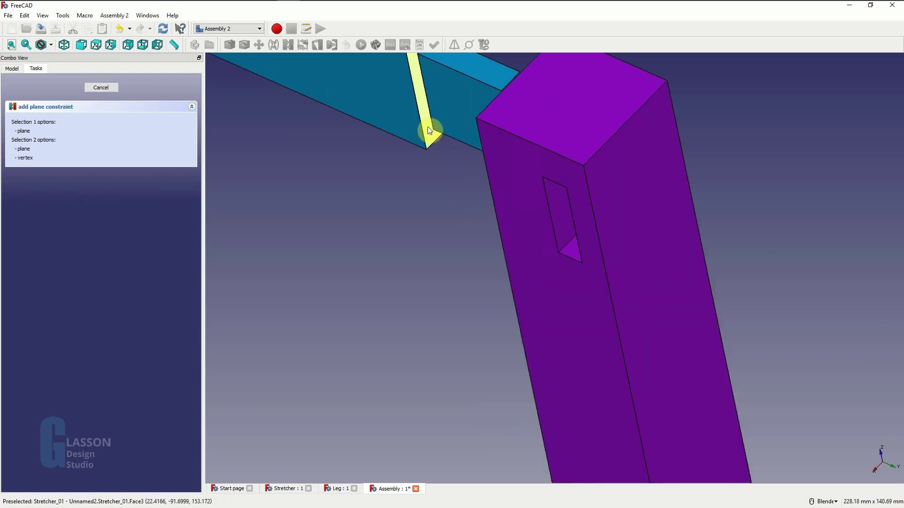
pyautogui.click(429, 131)
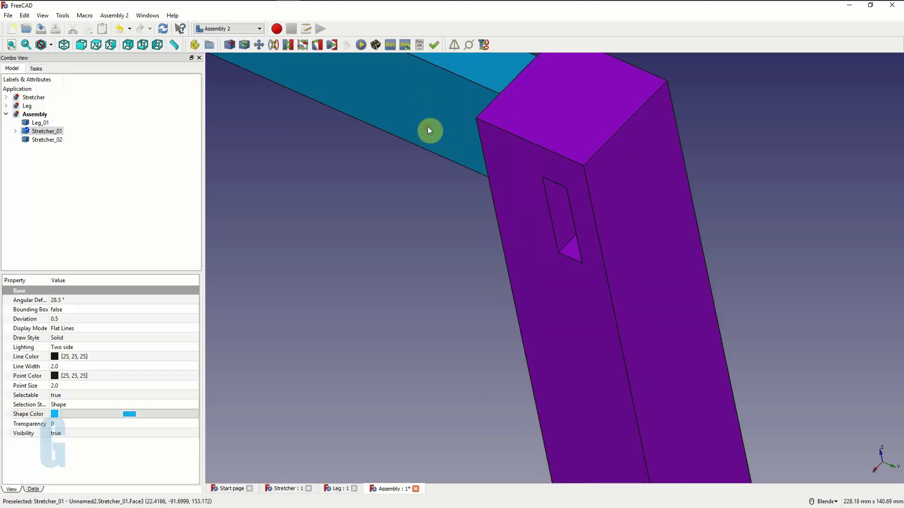
pyautogui.click(62, 47)
pyautogui.scroll(-5, 354, 282)
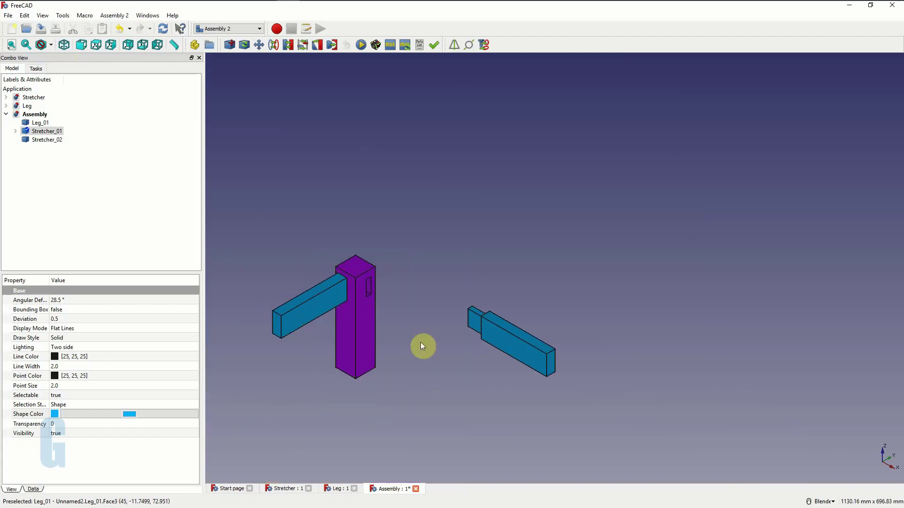
pyautogui.hotkey('ctrl', 's')
pyautogui.click(417, 306)
# - Add a plane constraint between the upper inner face of the Leg's open mortice and the top face of Stretcher_02's tenon
pyautogui.scroll(3, 417, 306)
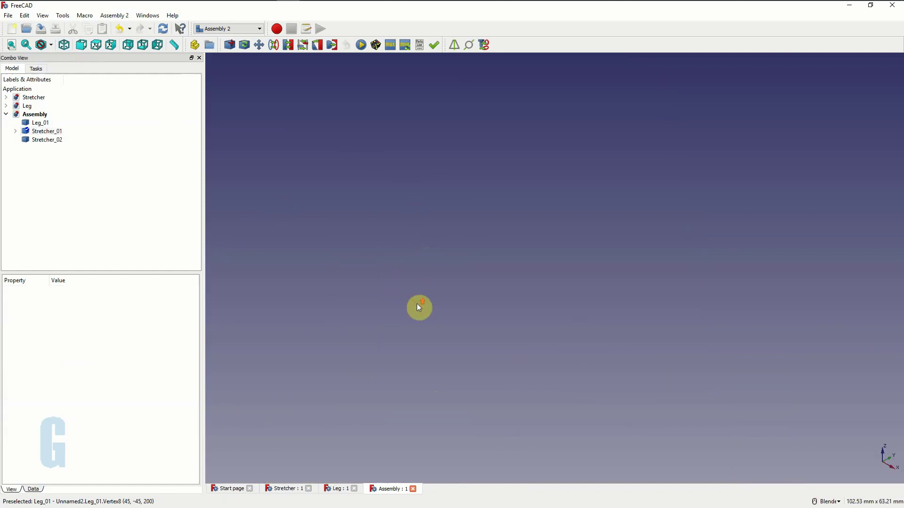
pyautogui.scroll(-5, 415, 311)
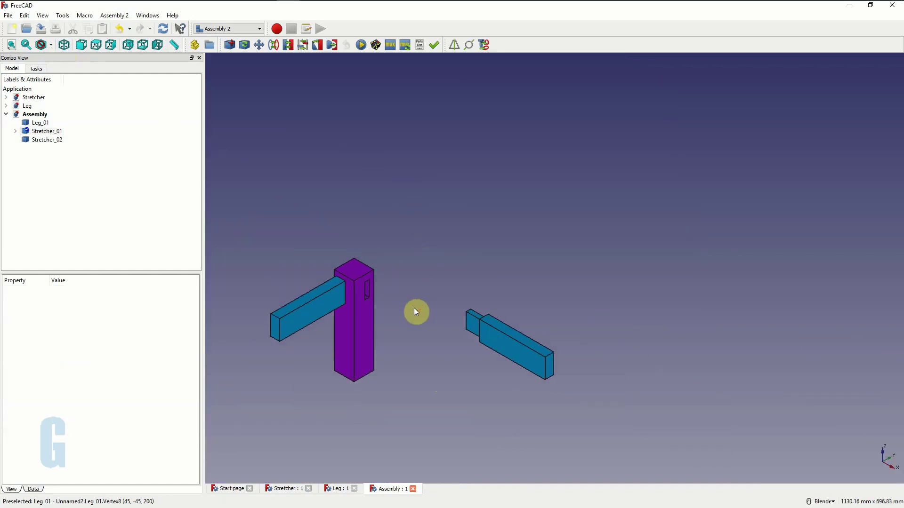
pyautogui.keyDown('shift'); pyautogui.moveTo(417, 313); pyautogui.dragTo(521, 280, button='middle'); pyautogui.keyUp('shift')
pyautogui.scroll(5, 521, 280)
pyautogui.scroll(2, 521, 280)
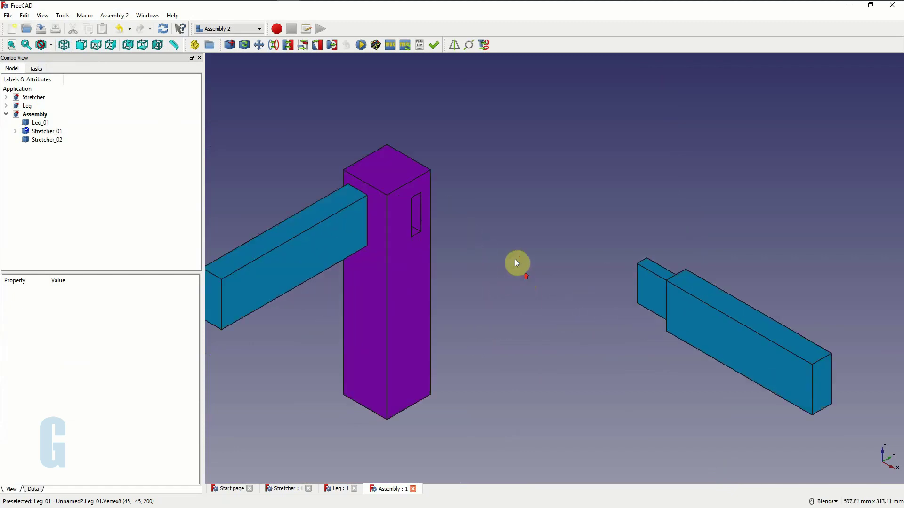
pyautogui.click(290, 47)
pyautogui.moveTo(467, 276); pyautogui.dragTo(454, 178, button='middle')
pyautogui.scroll(2, 456, 259)
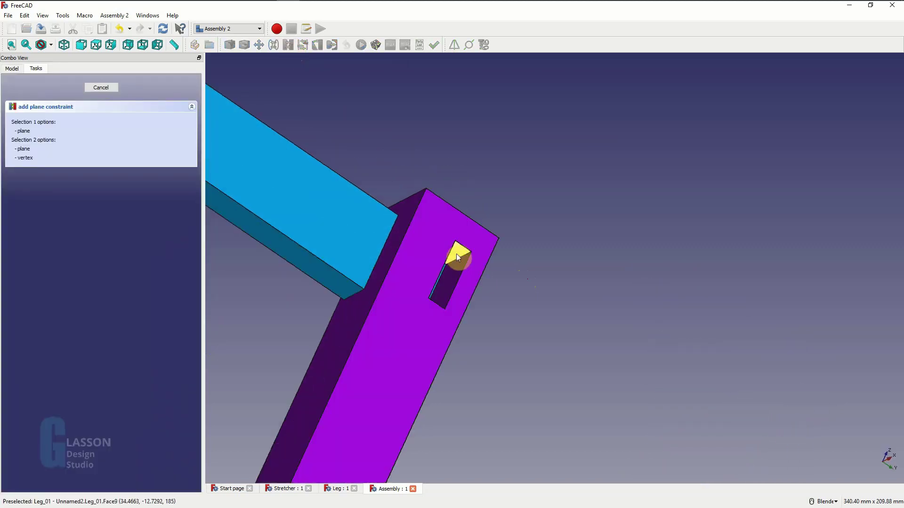
pyautogui.moveTo(531, 218); pyautogui.dragTo(527, 332, button='middle')
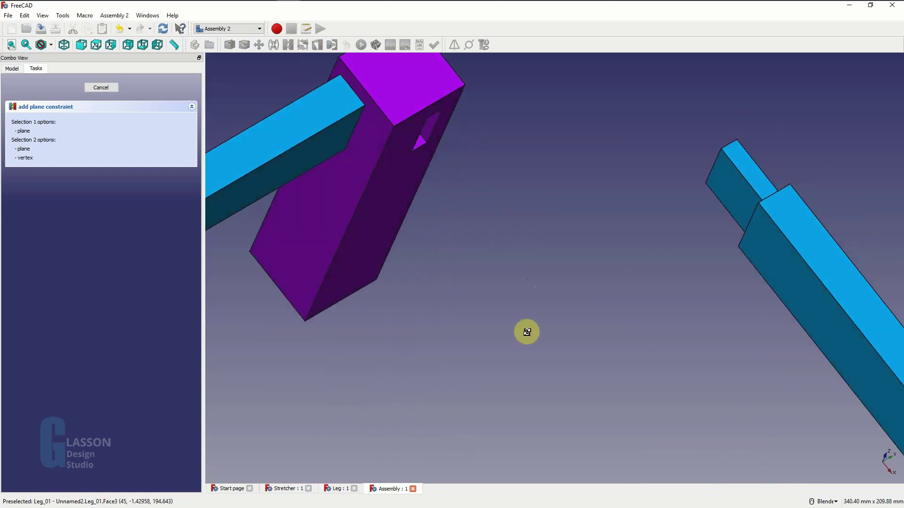
pyautogui.click(749, 175)
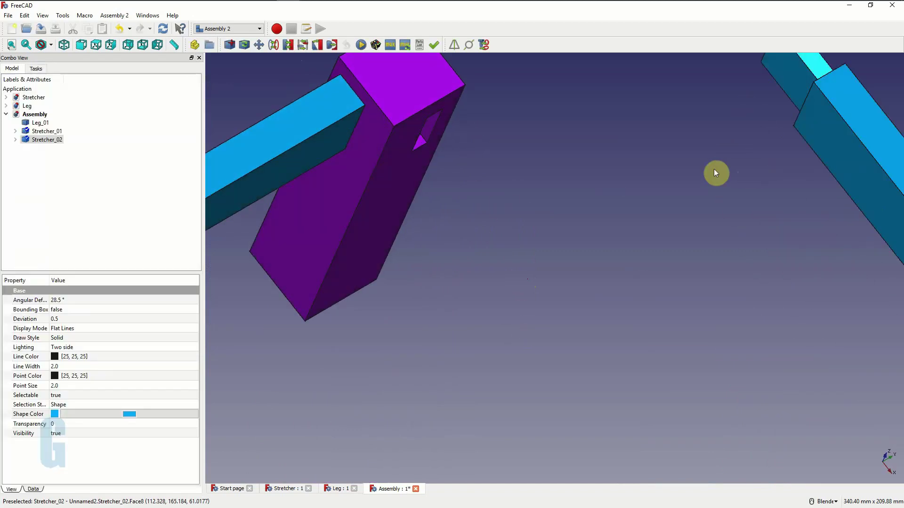
# - Add a plane constraint between a side wall of the Leg's open mortice and the matching side face of Stretcher_02's tenon
pyautogui.click(287, 46)
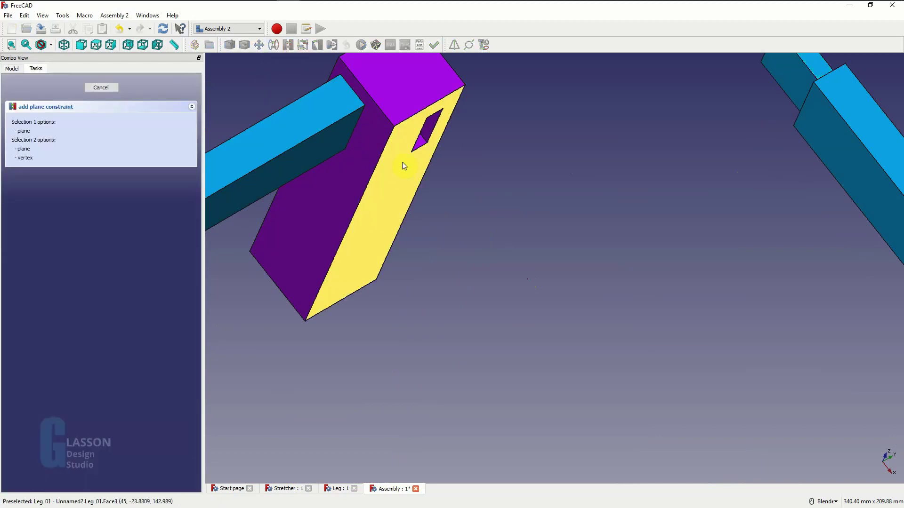
pyautogui.click(428, 128)
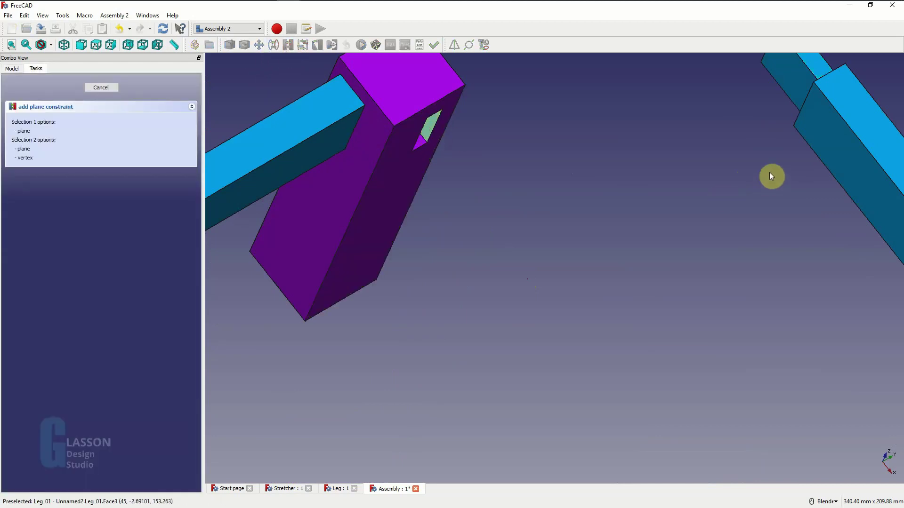
pyautogui.moveTo(771, 177); pyautogui.dragTo(658, 232, button='middle')
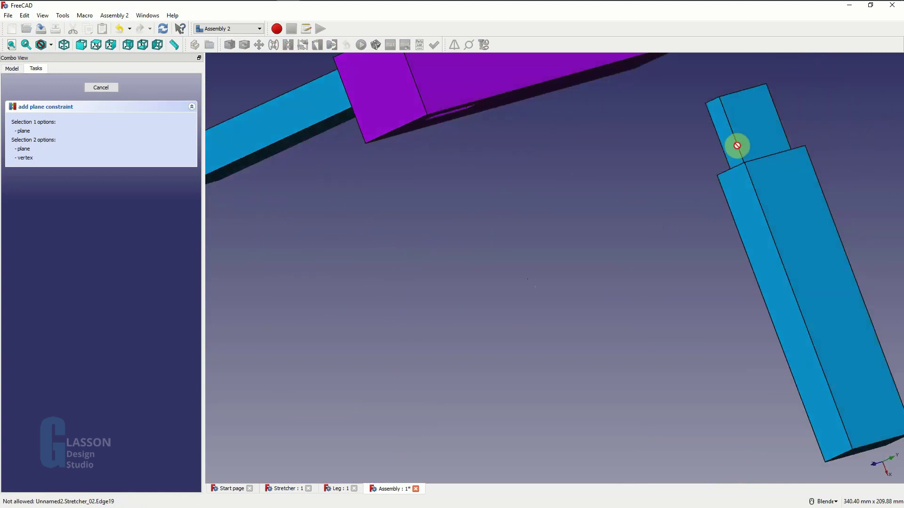
pyautogui.click(749, 135)
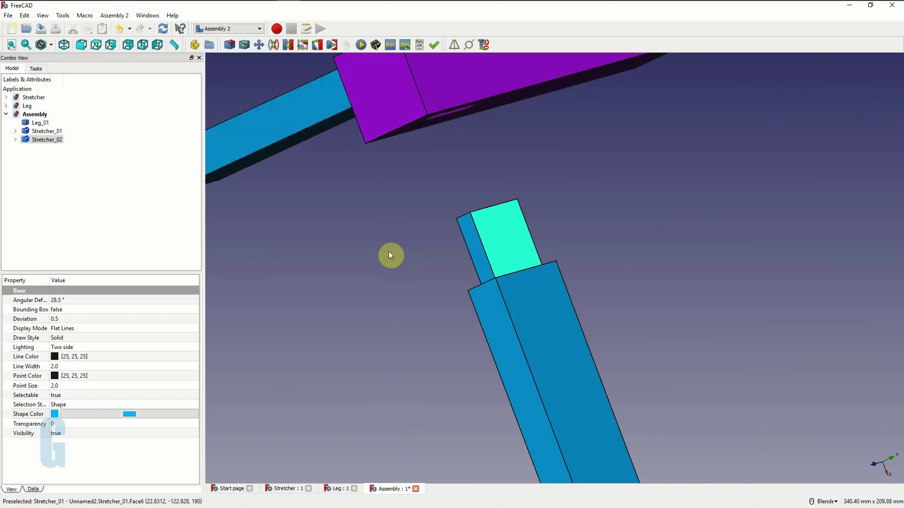
pyautogui.moveTo(391, 256); pyautogui.dragTo(436, 170, button='middle')
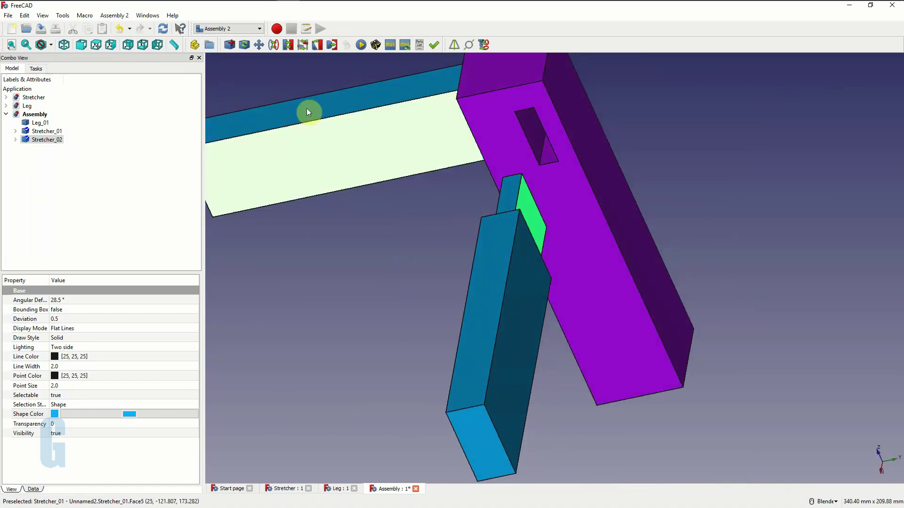
# - Add a plane constraint between the Leg's outer face around the open mortice and Stretcher_02's shoulder face, and save the assembly
pyautogui.click(287, 45)
pyautogui.click(600, 218)
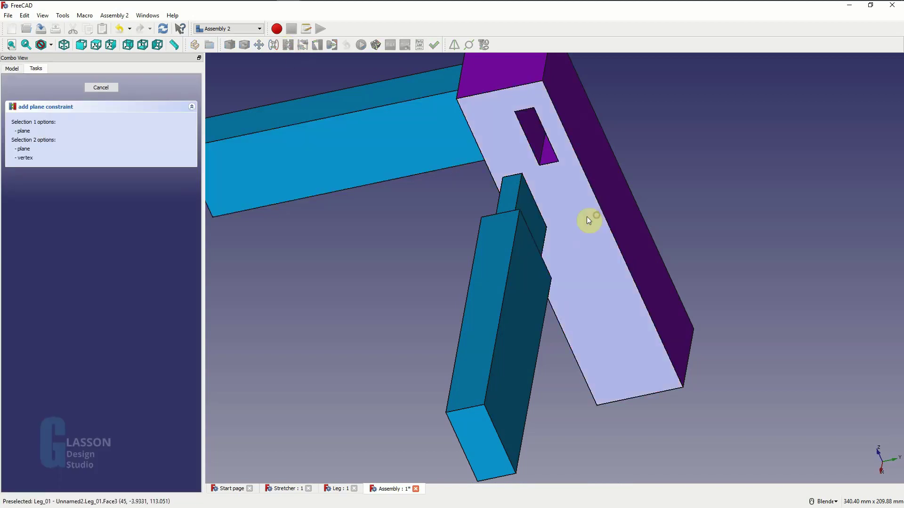
pyautogui.moveTo(401, 256); pyautogui.dragTo(690, 325, button='middle')
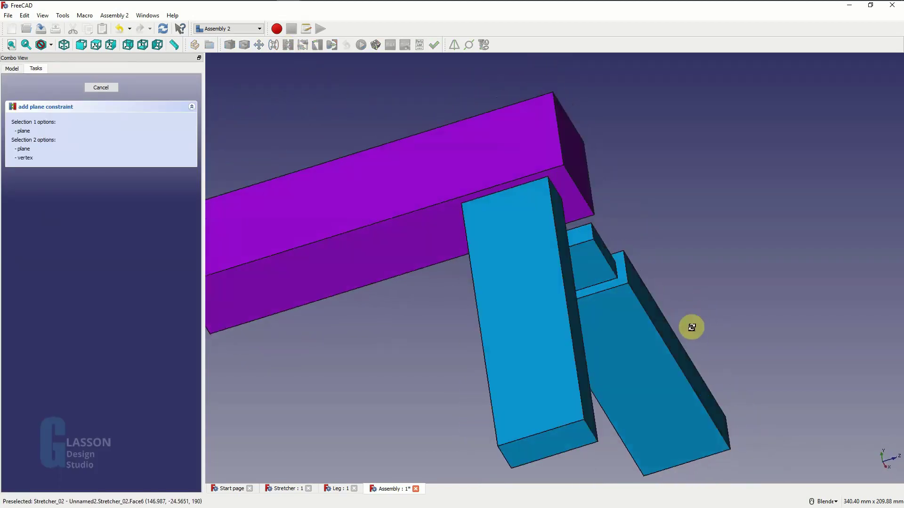
pyautogui.click(622, 280)
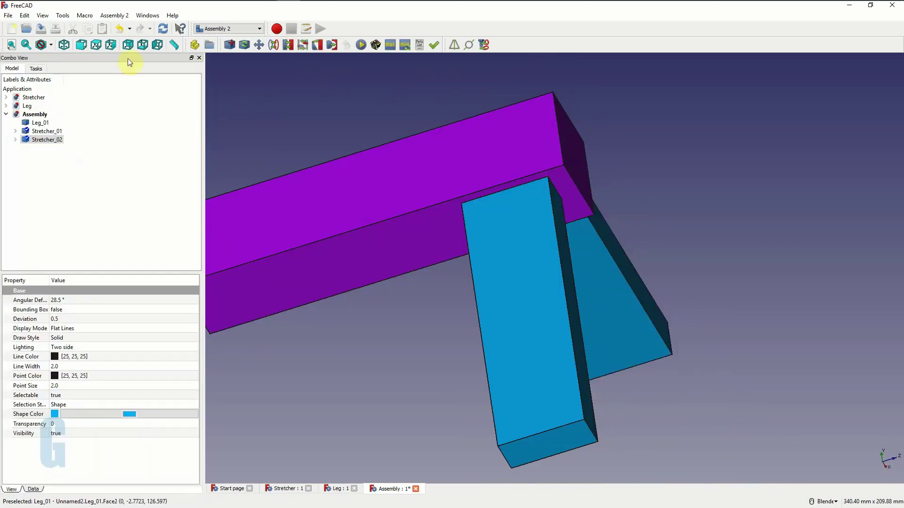
pyautogui.click(64, 45)
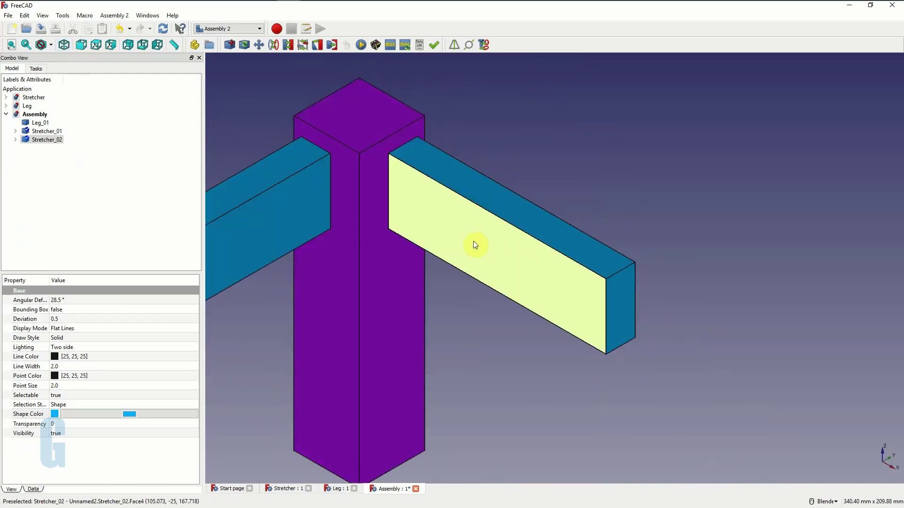
pyautogui.scroll(-5, 557, 234)
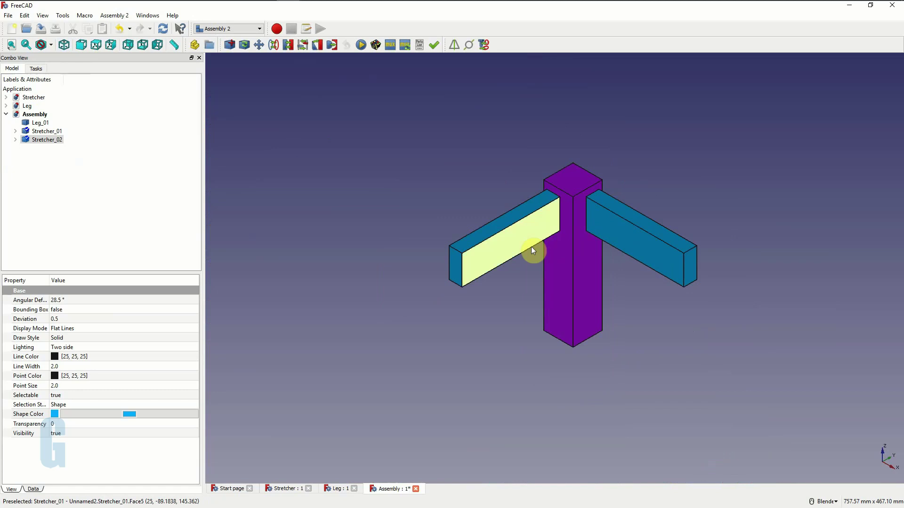
pyautogui.hotkey('ctrl', 's')
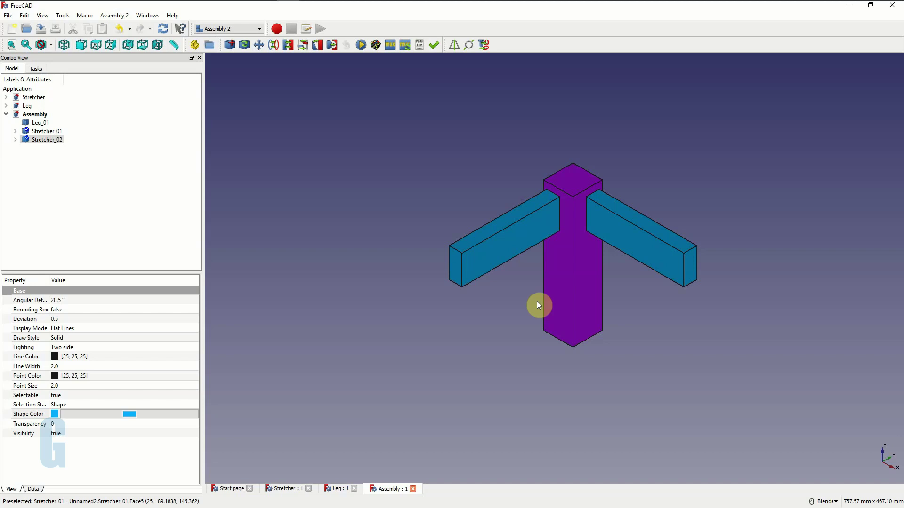
# - Create an exploded assembly in the Exploded Assembly workbench and add a simple group that moves Stretcher_01 along its outer end face's direction
pyautogui.click(256, 30)
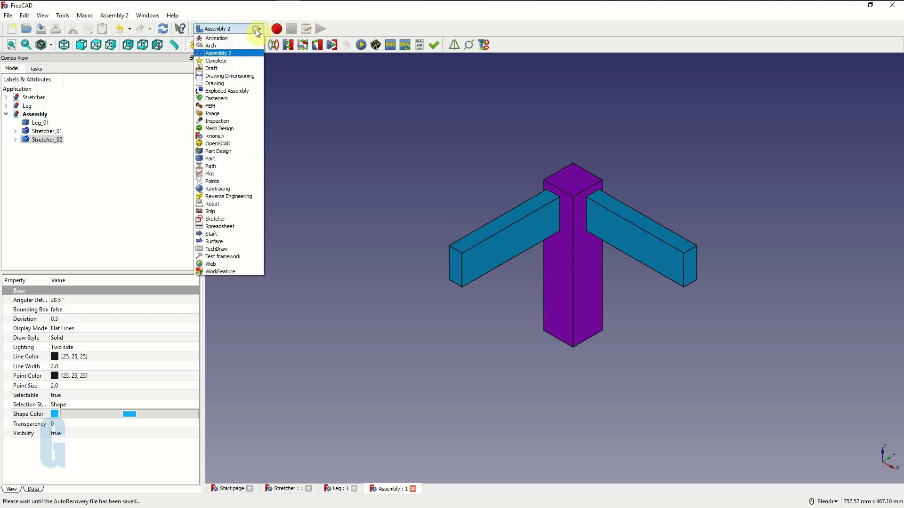
pyautogui.click(233, 91)
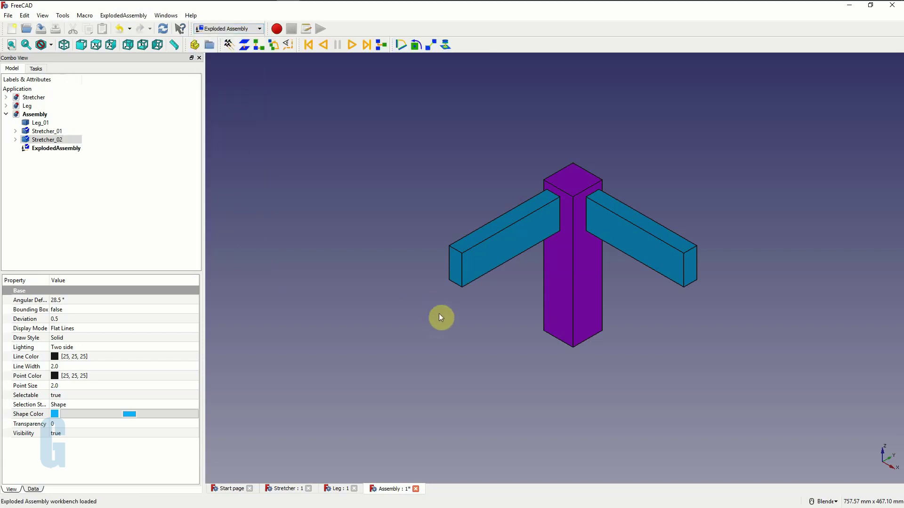
pyautogui.click(456, 272)
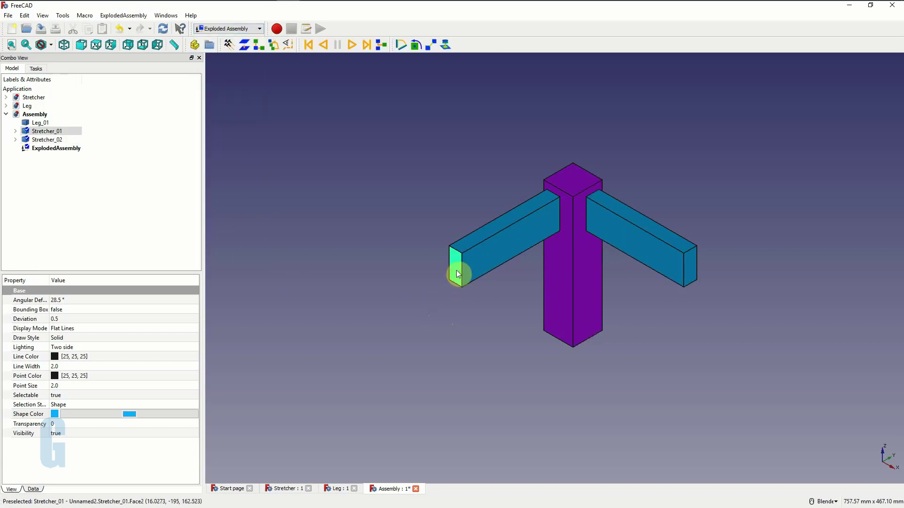
pyautogui.click(241, 46)
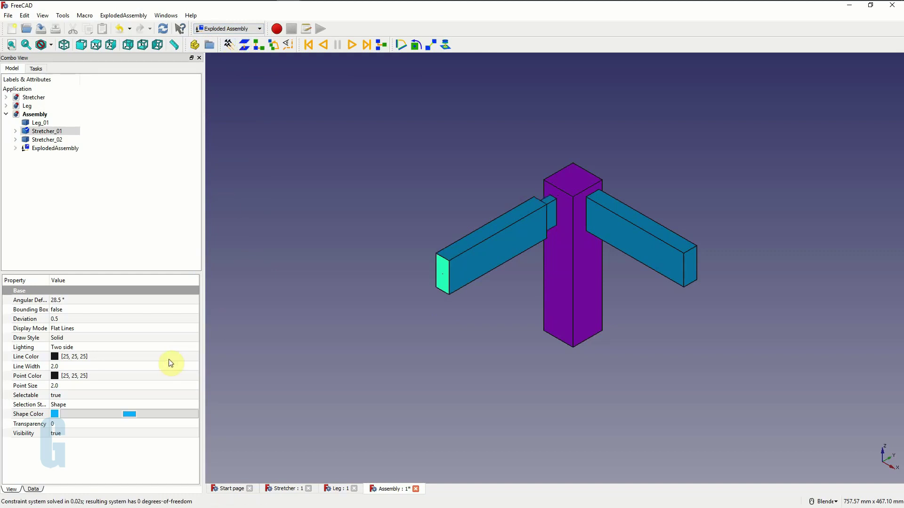
# - Set Stretcher_01's simple group to 180 animation steps and a distance of 100
pyautogui.click(15, 148)
pyautogui.click(36, 157)
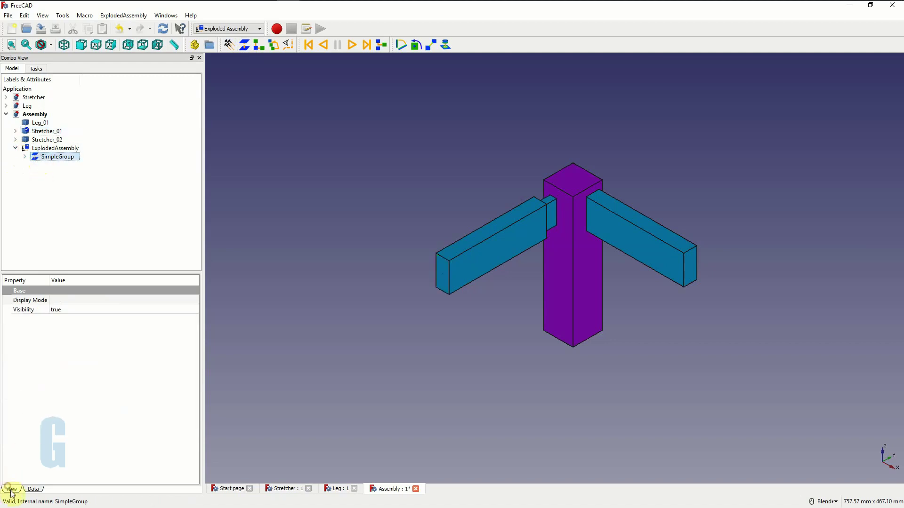
pyautogui.click(33, 489)
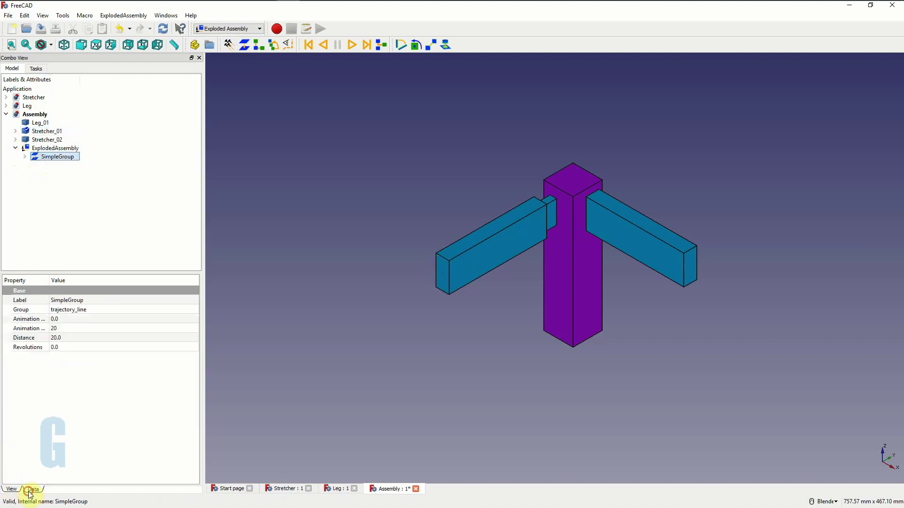
pyautogui.doubleClick(61, 329)
pyautogui.write('18')
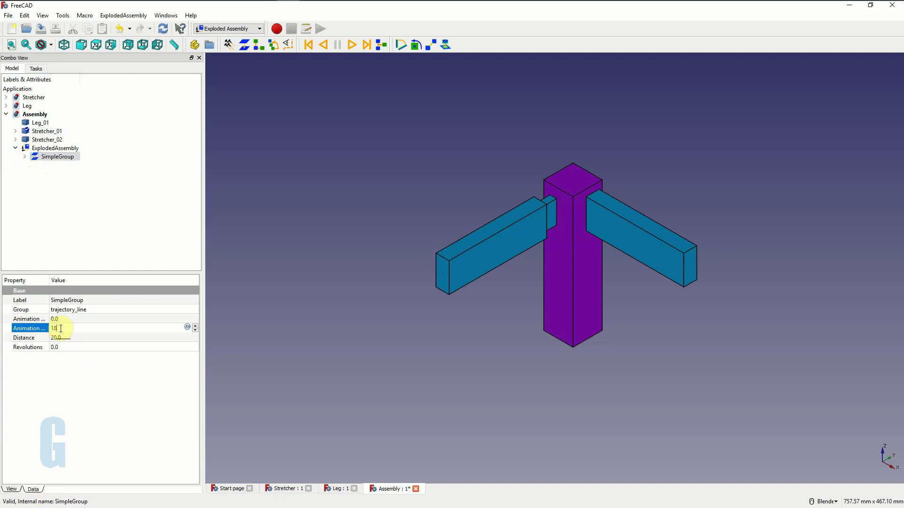
pyautogui.doubleClick(68, 338)
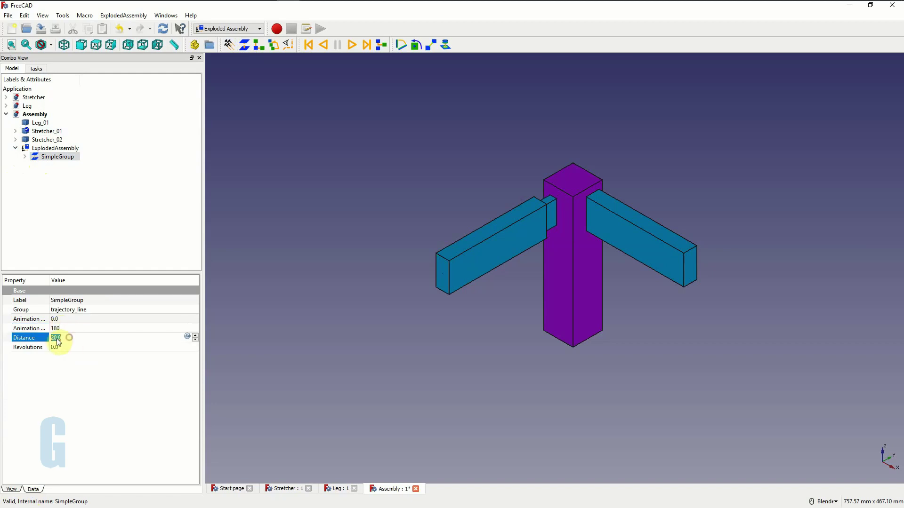
pyautogui.write('100')
pyautogui.press('Return')
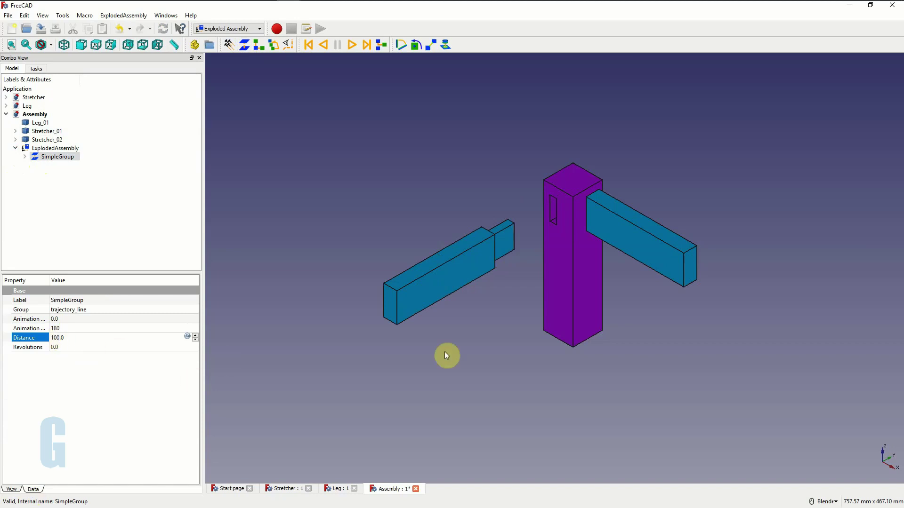
# - Add a simple group for Stretcher_02 from its outer end face, with 180 animation steps and a distance of 100
pyautogui.click(690, 271)
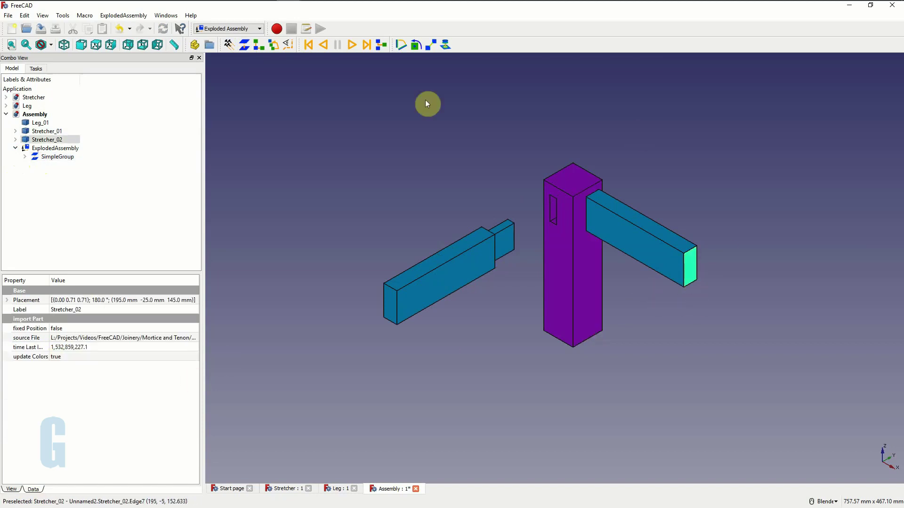
pyautogui.click(245, 45)
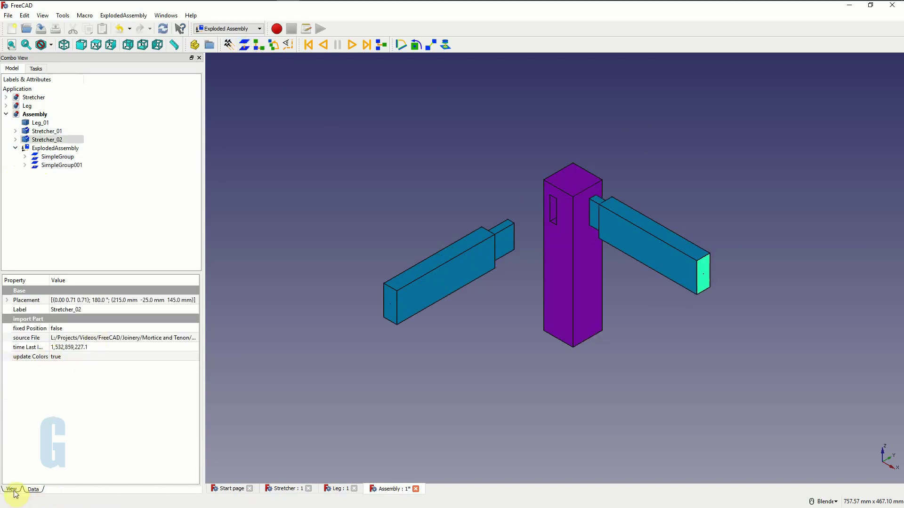
pyautogui.click(59, 166)
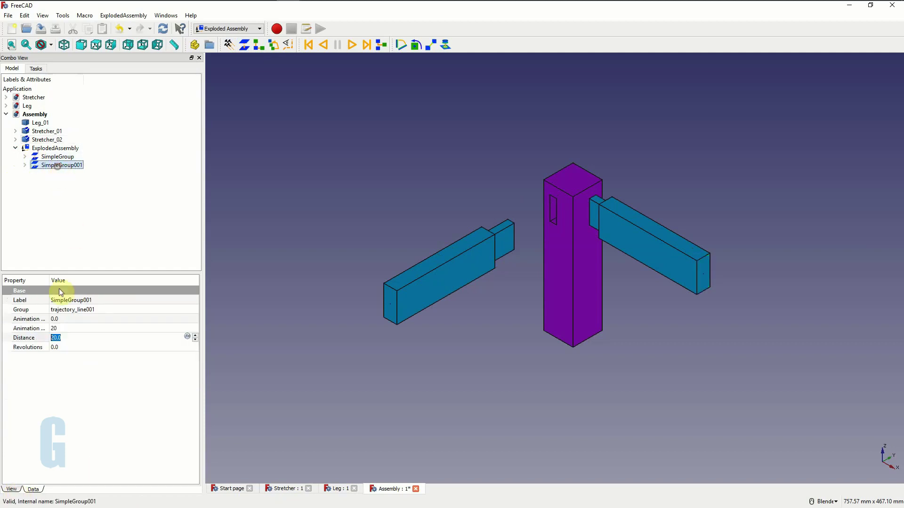
pyautogui.click(57, 338)
pyautogui.click(59, 329)
pyautogui.write('18')
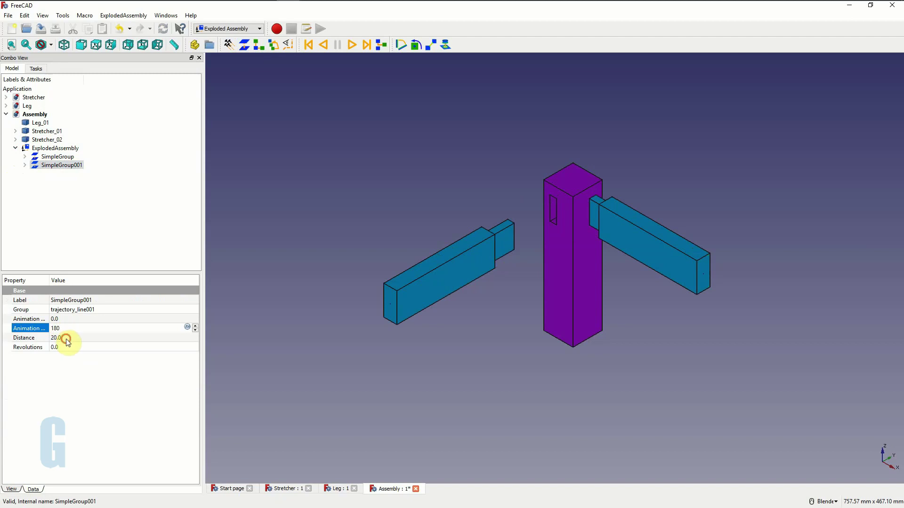
pyautogui.click(67, 338)
pyautogui.write('10')
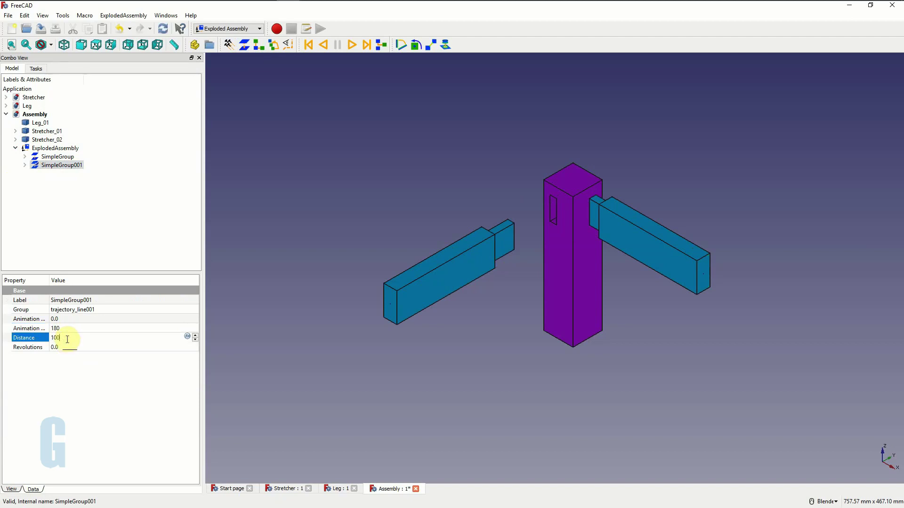
pyautogui.press('Return')
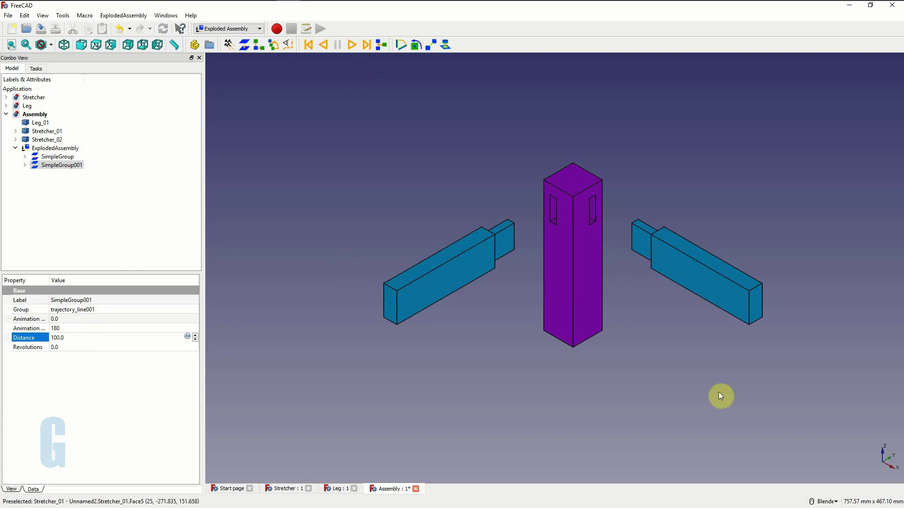
# - Play the exploded assembly animation forwards and in reverse
pyautogui.click(352, 49)
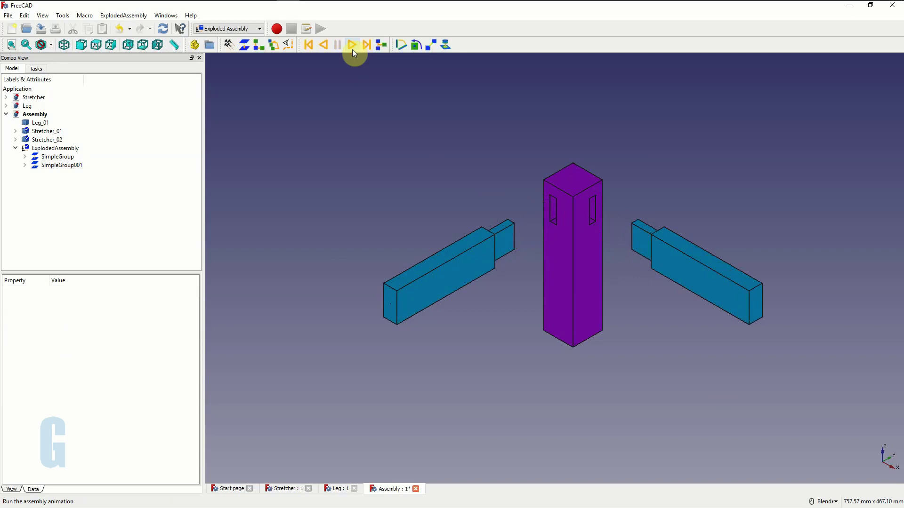
pyautogui.click(327, 46)
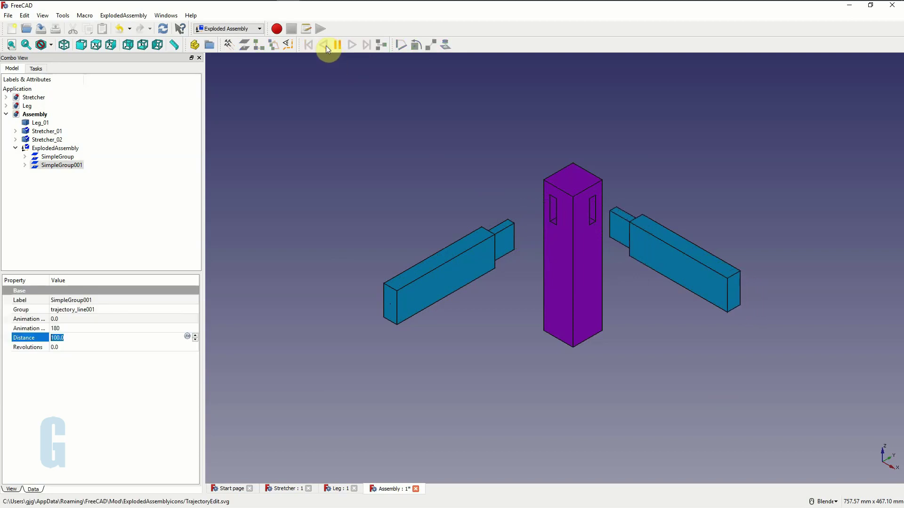